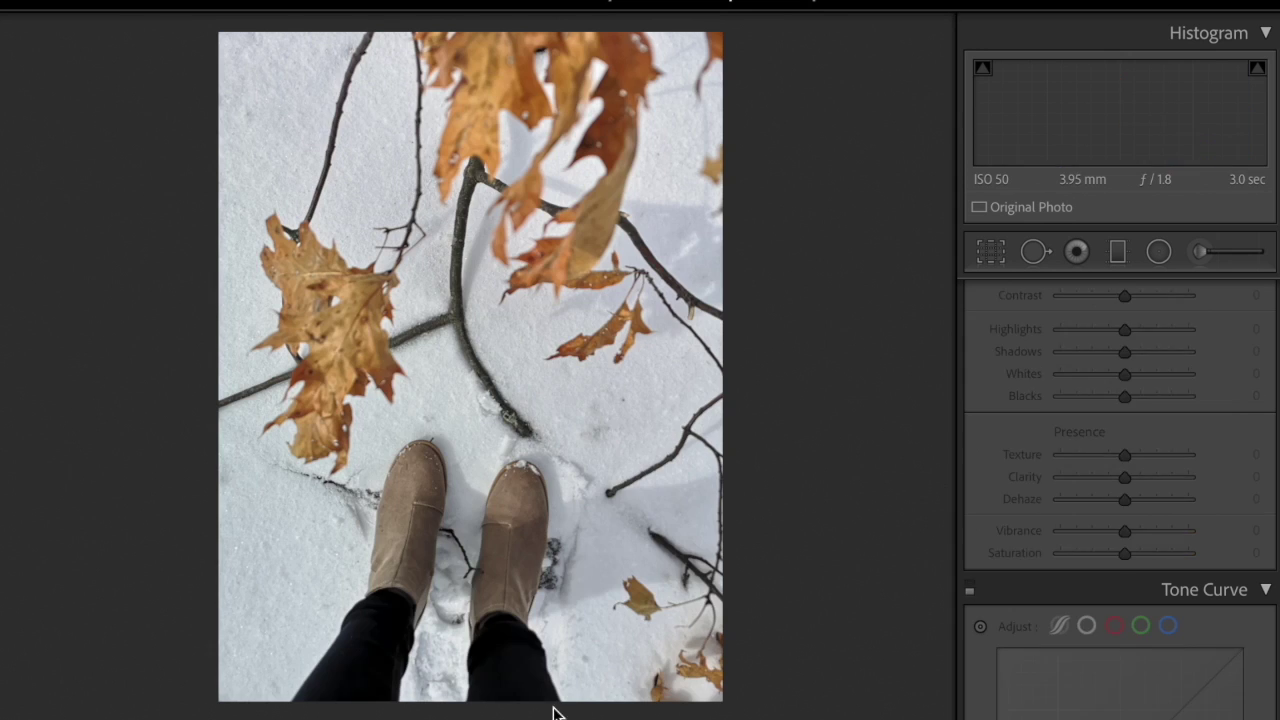
Step: Paste the copied settings onto the boots-in-snow photo and bend its RGB point curve into a gentle S with darker shadows and brighter highlights
key(super+shift+v)
scroll(1029, 461, down, 5)
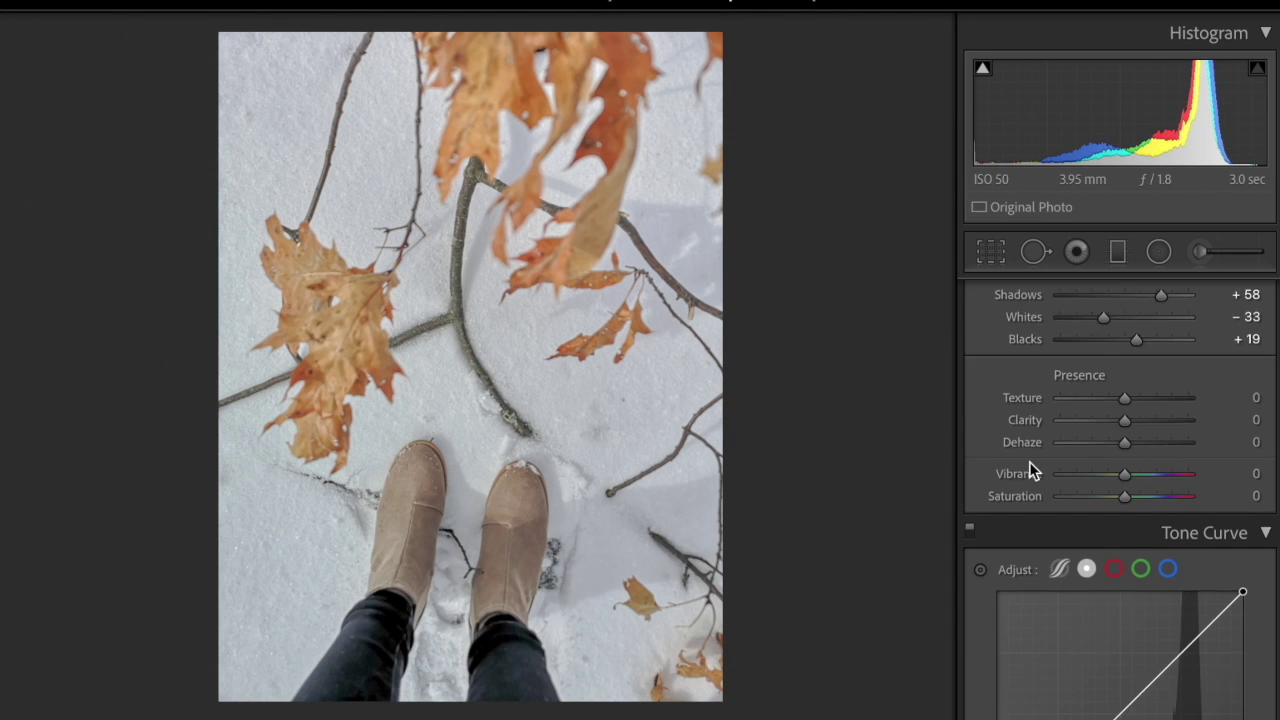
drag(1119, 430, 1124, 426)
drag(1070, 474, 1030, 534)
drag(1119, 432, 1119, 422)
drag(1160, 380, 1179, 353)
drag(1065, 488, 1061, 488)
drag(1028, 535, 1029, 531)
drag(1119, 422, 1116, 421)
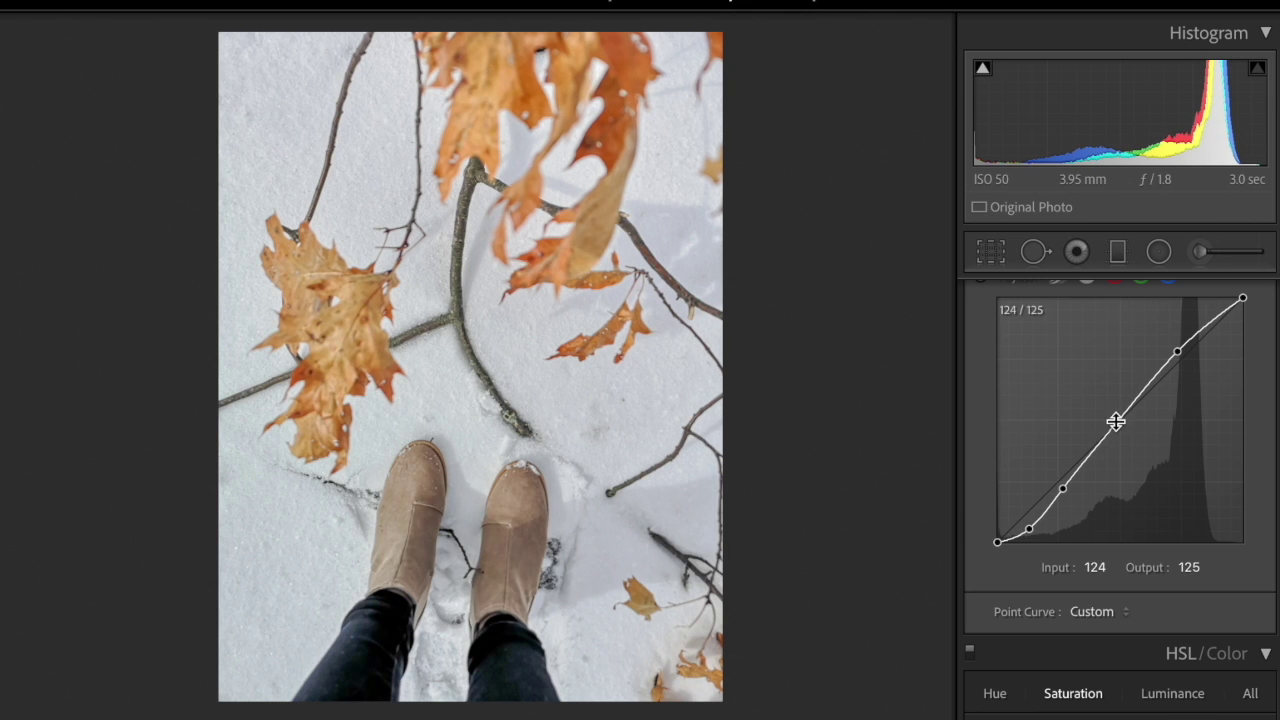
scroll(1115, 421, up, 1)
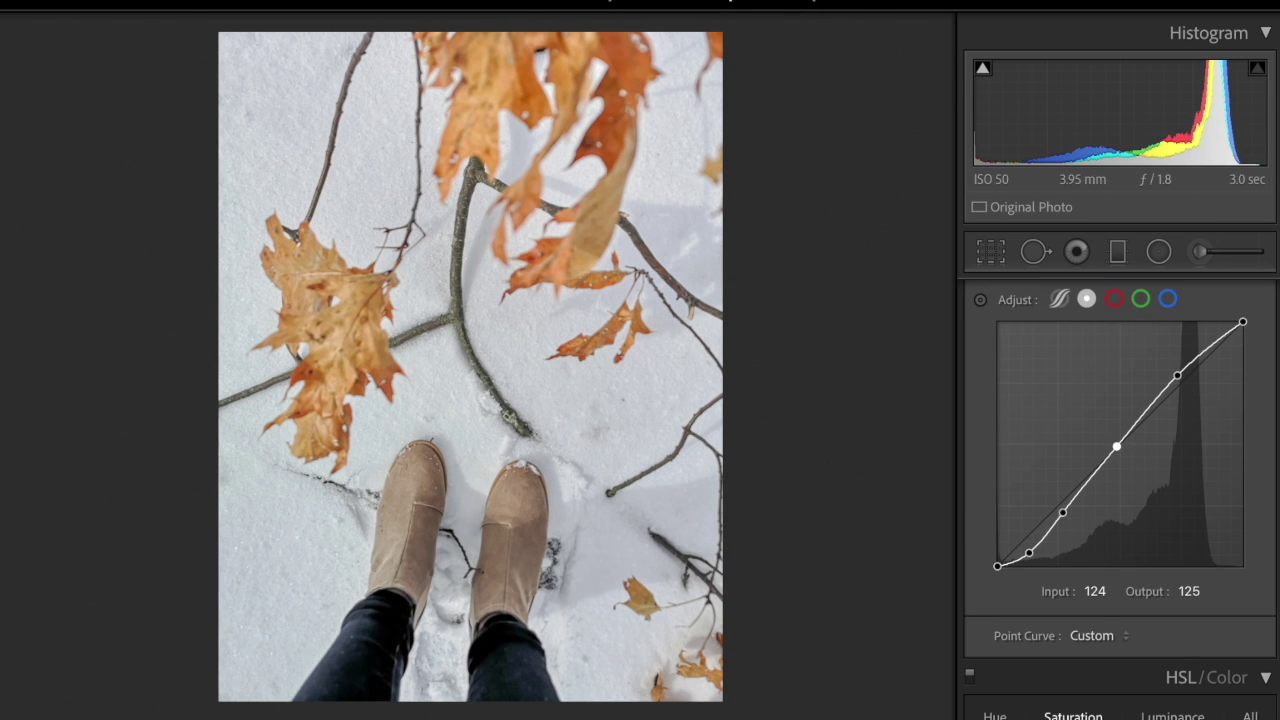
Step: Copy the snow photo's develop settings and paste them onto the next photo, the woman in a straw hat on the pier
key(ctrl+shift+c)
click(846, 566)
key(Right)
key(ctrl+shift+v)
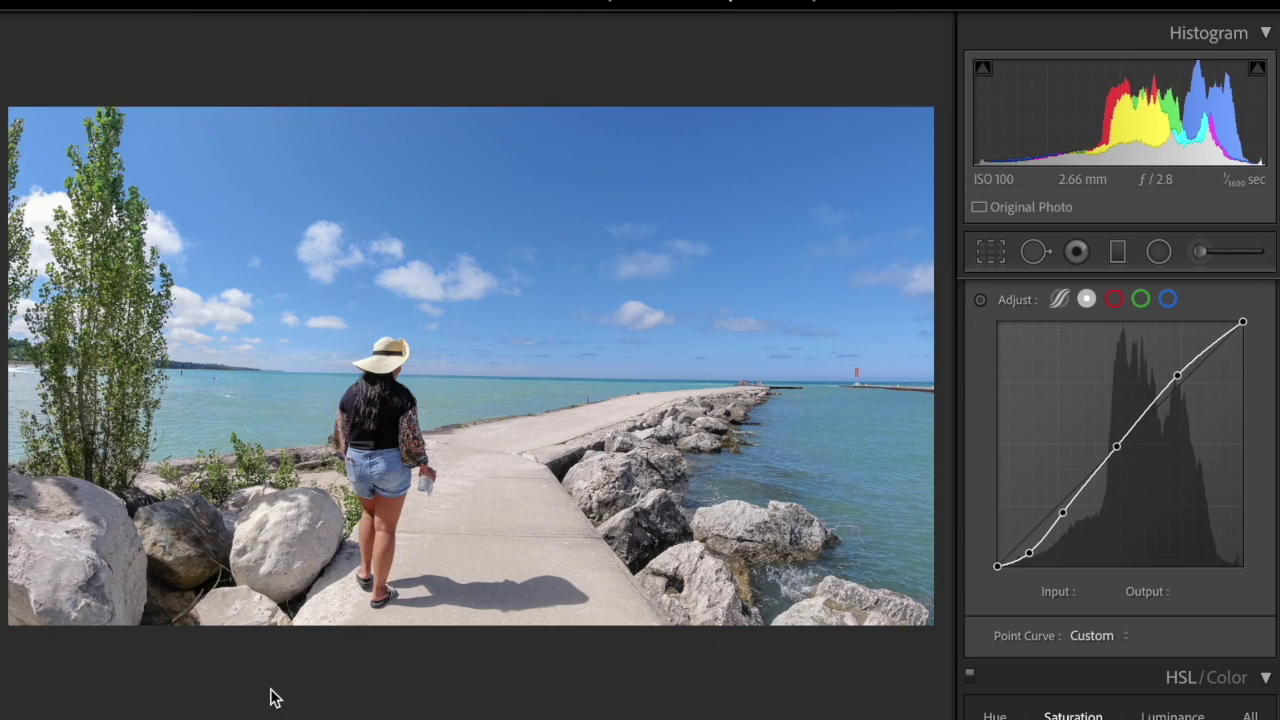
Step: Shape the red channel's point curve with an anchored midpoint, lowered shadows, adjusted highlights and a black point lifted to output 3
scroll(1000, 651, down, 3)
scroll(1022, 670, up, 3)
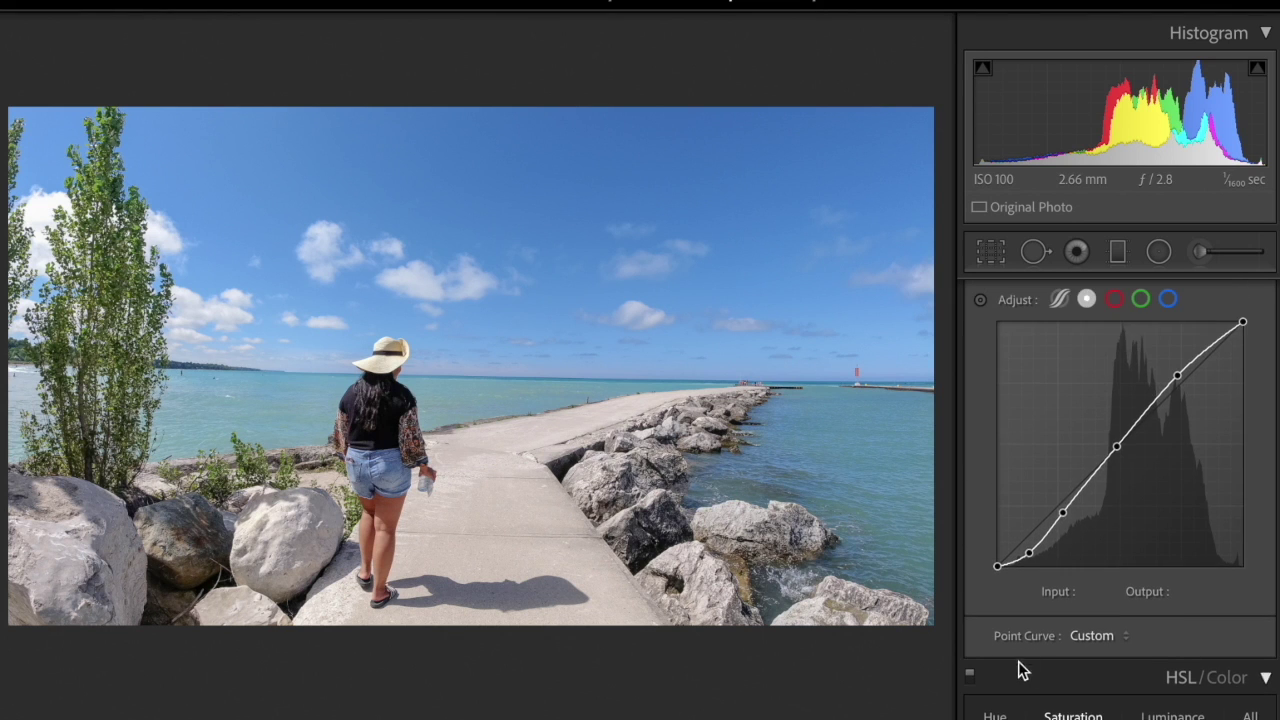
click(1115, 299)
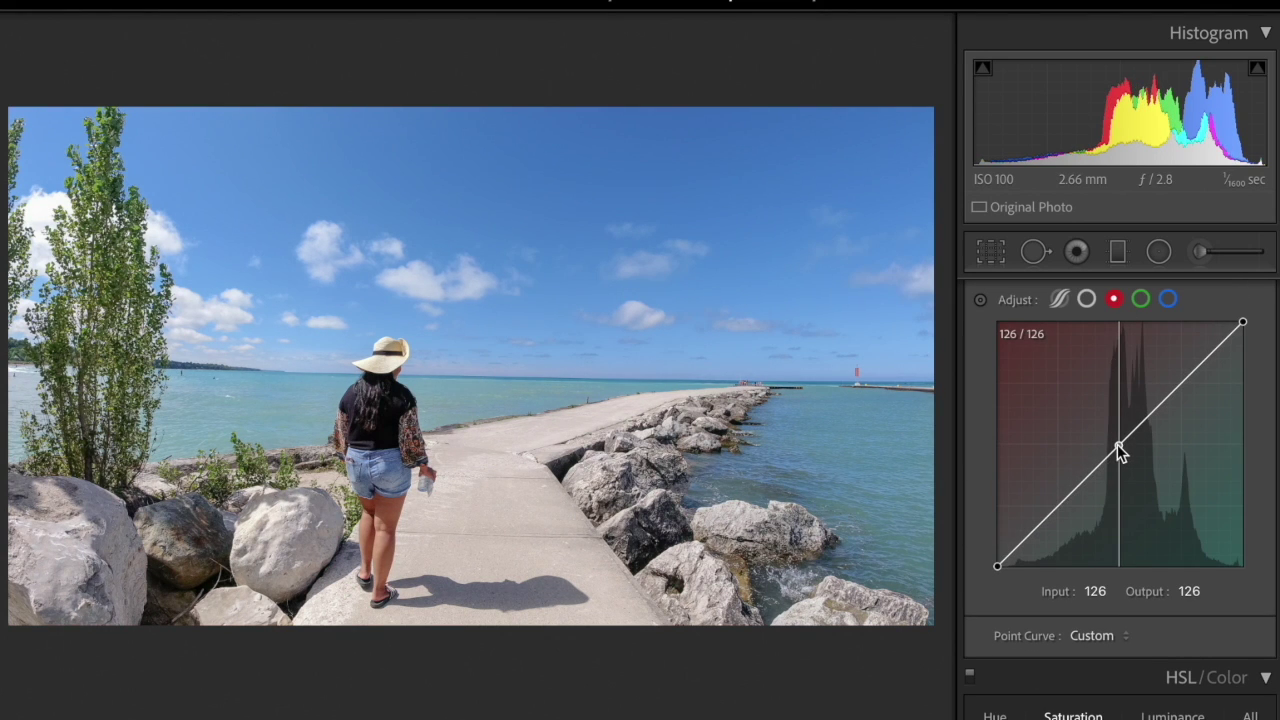
click(1118, 446)
drag(1057, 517, 1060, 518)
drag(997, 565, 995, 562)
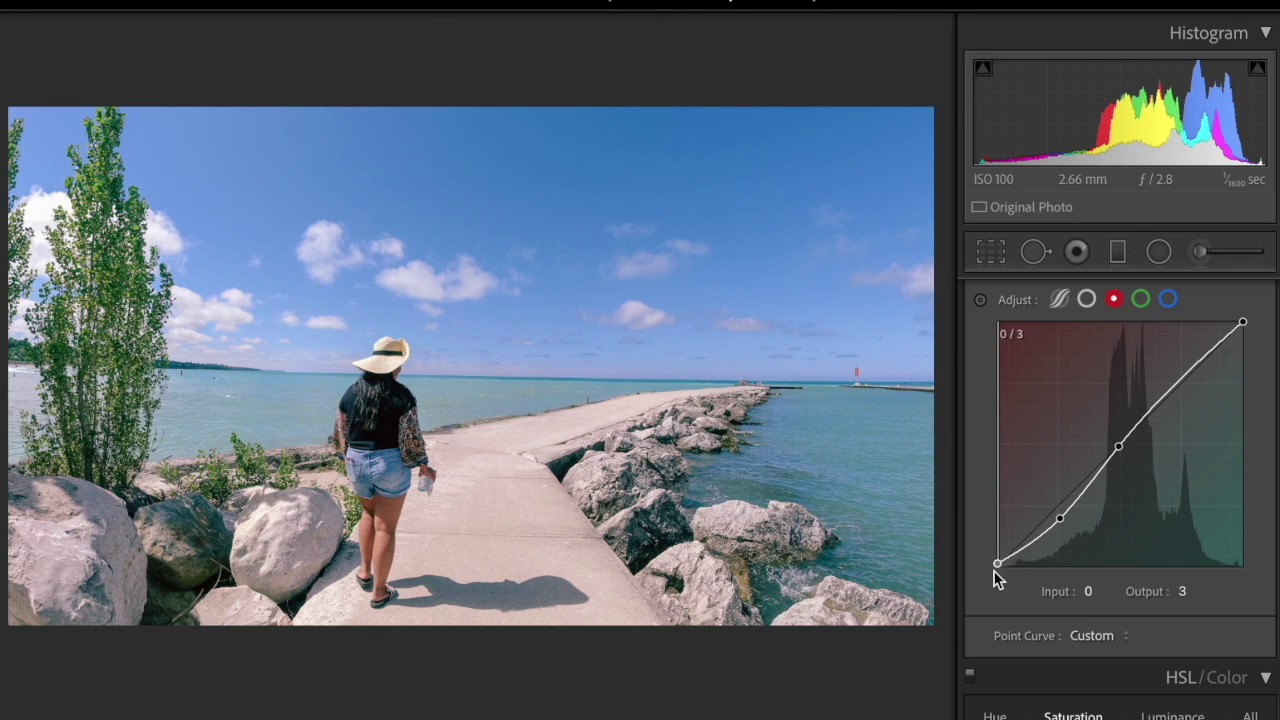
drag(1180, 388, 1184, 386)
drag(1118, 446, 1121, 446)
Step: Shape the green channel's point curve with lowered shadows, a slightly lifted black point and adjusted midtones and highlights
click(1142, 300)
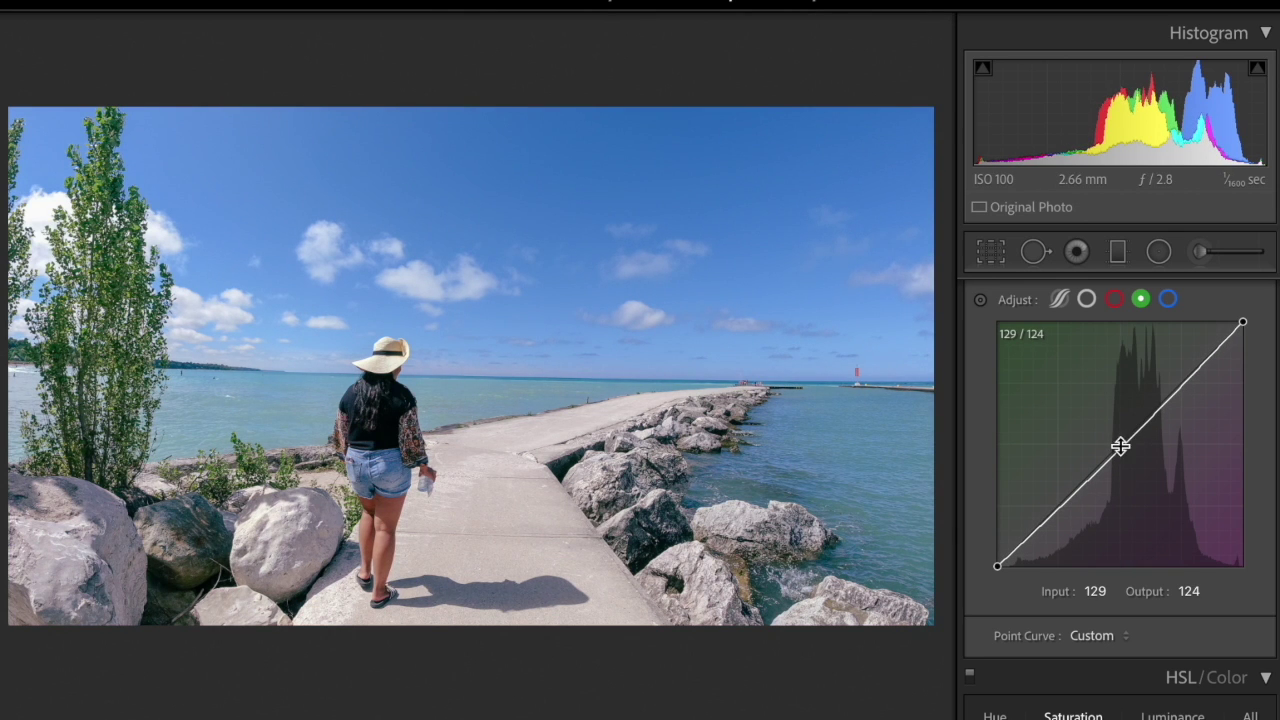
drag(1061, 507, 1060, 512)
key(BackSpace)
key(Escape)
right_click(1004, 561)
click(1050, 571)
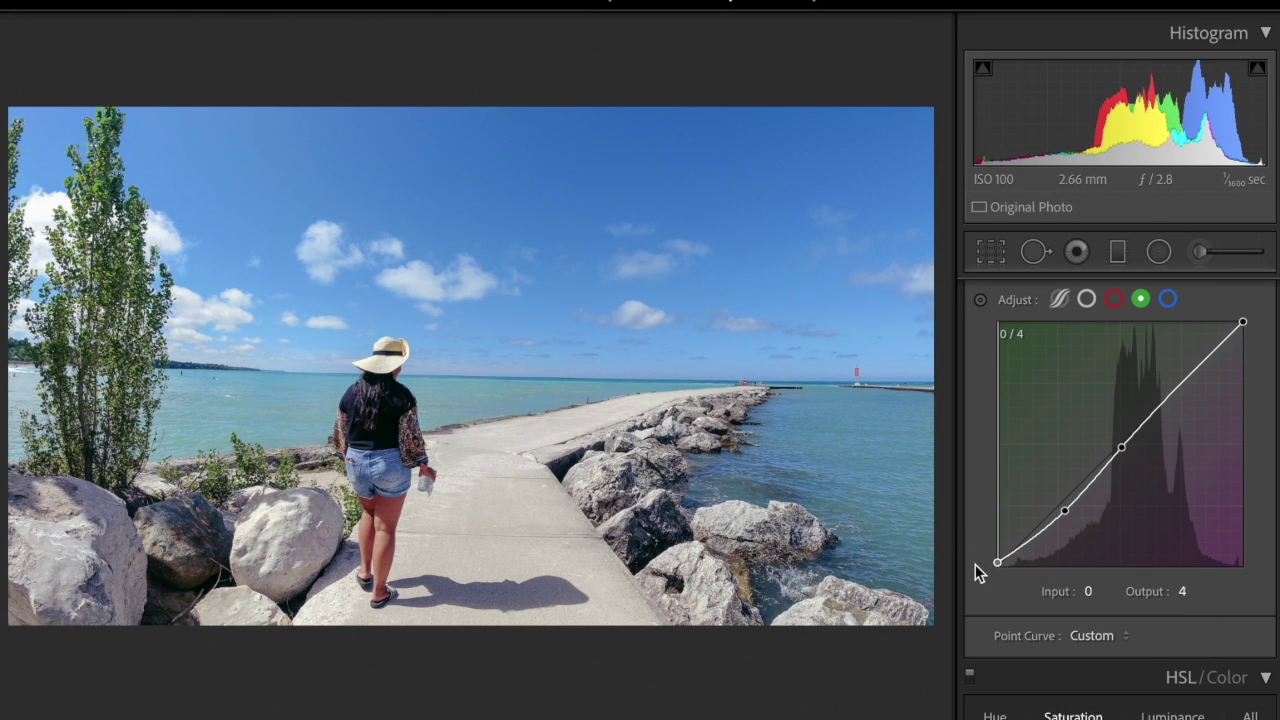
drag(1188, 390, 1183, 374)
drag(1123, 447, 1119, 443)
key(backslash)
Step: Shape the blue channel's point curve with lowered shadows and highlights held at 191/192, and compare the photo with its original
click(1169, 299)
drag(1059, 504, 1059, 515)
drag(1188, 378, 1183, 384)
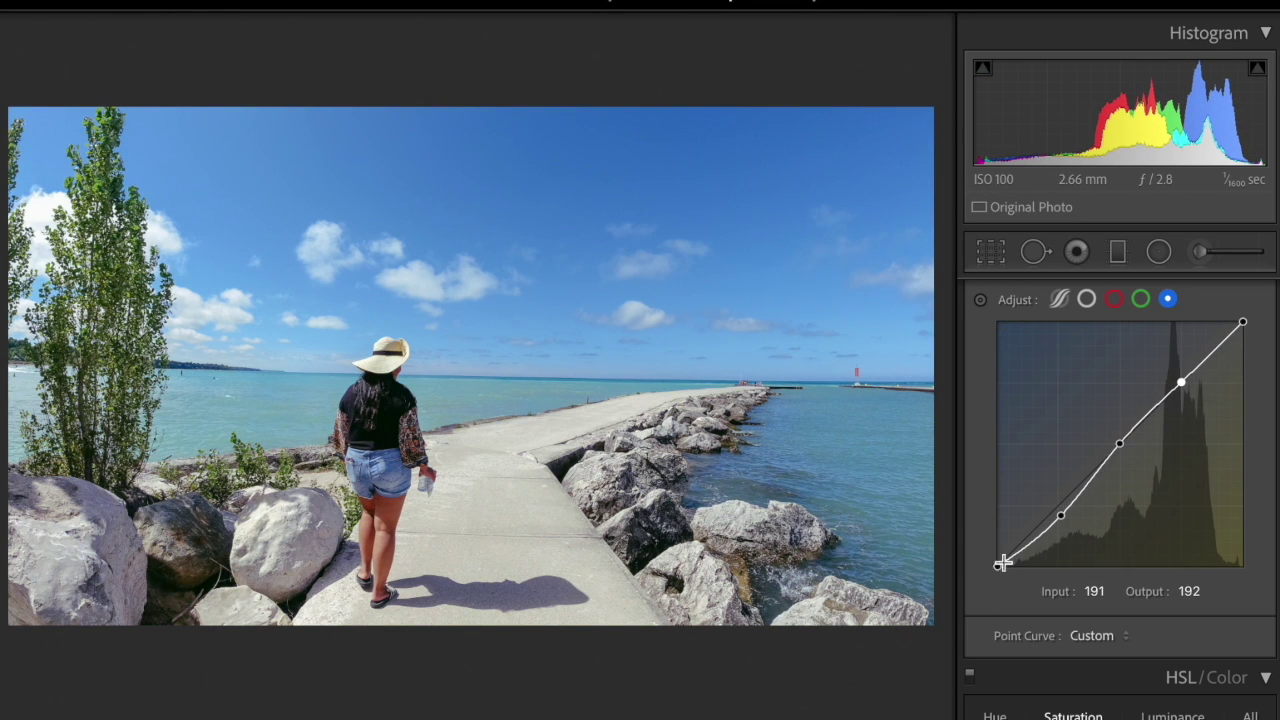
mouse_move(1023, 551)
mouse_down()
mouse_move(1029, 538)
mouse_move(1028, 553)
mouse_up()
key(backslash)
key(backslash)
Step: Place a deep-shadow point on the green curve at input 32, output 16, and check the photo at a larger size
click(1144, 304)
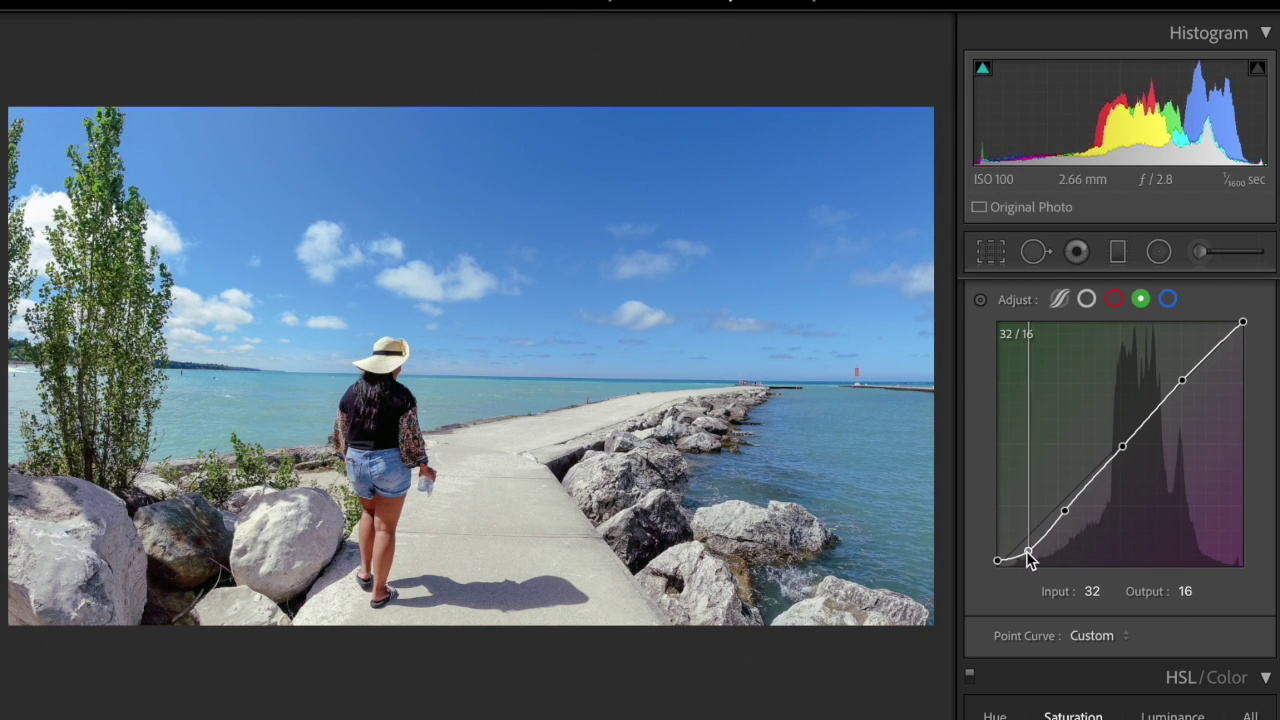
click(567, 409)
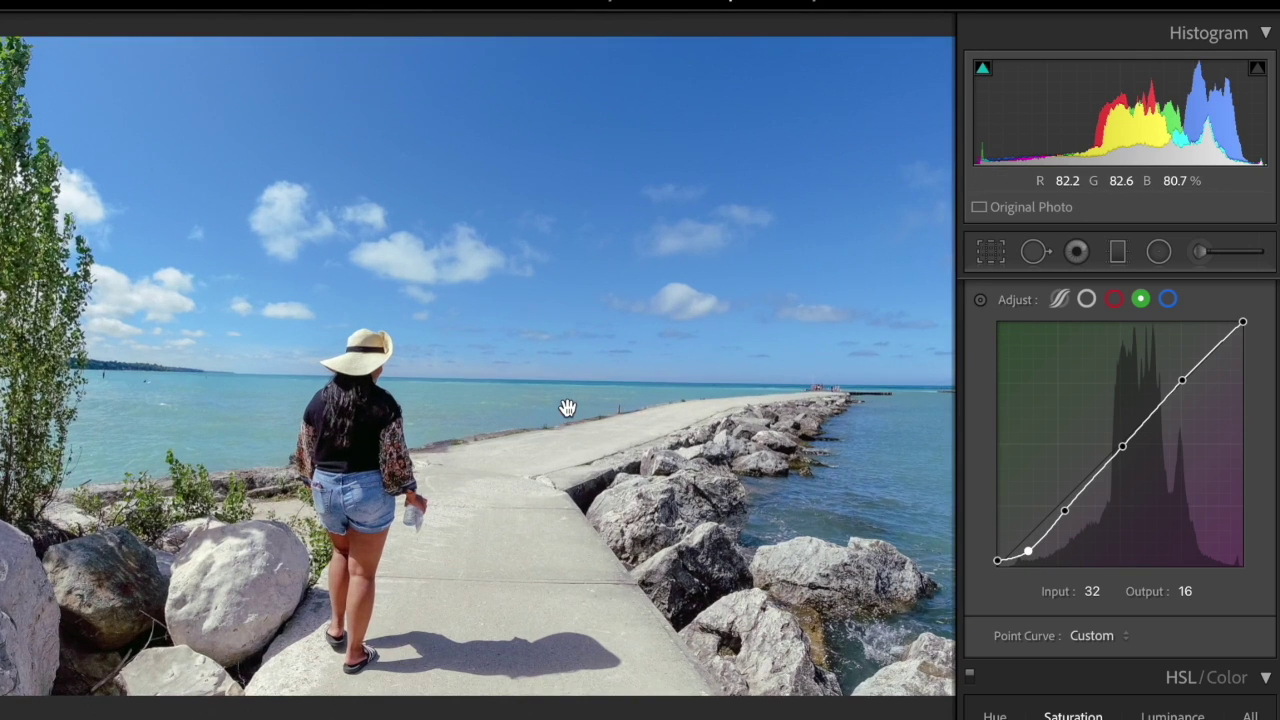
click(567, 409)
Step: Copy the straw-hat photo's settings and paste them onto the next pier photo, the woman walking away in a light shirt
key(ctrl+shift+c)
click(855, 567)
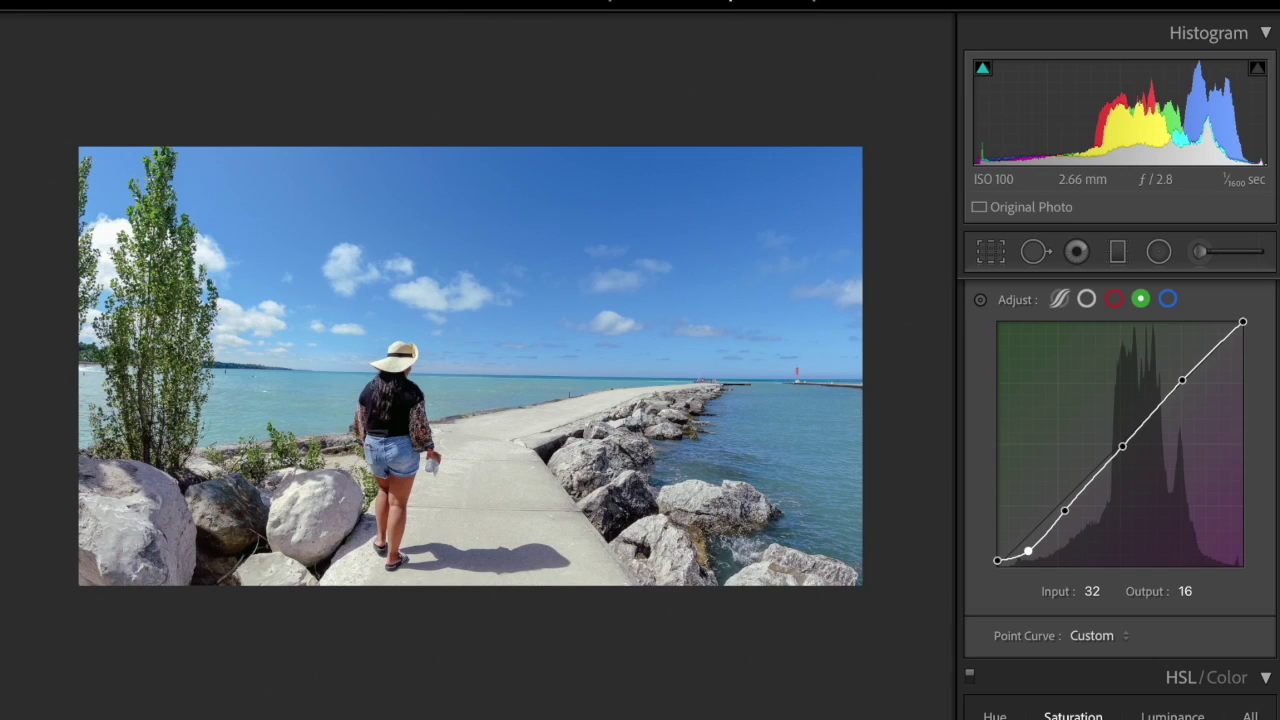
key(Right)
key(ctrl+shift+v)
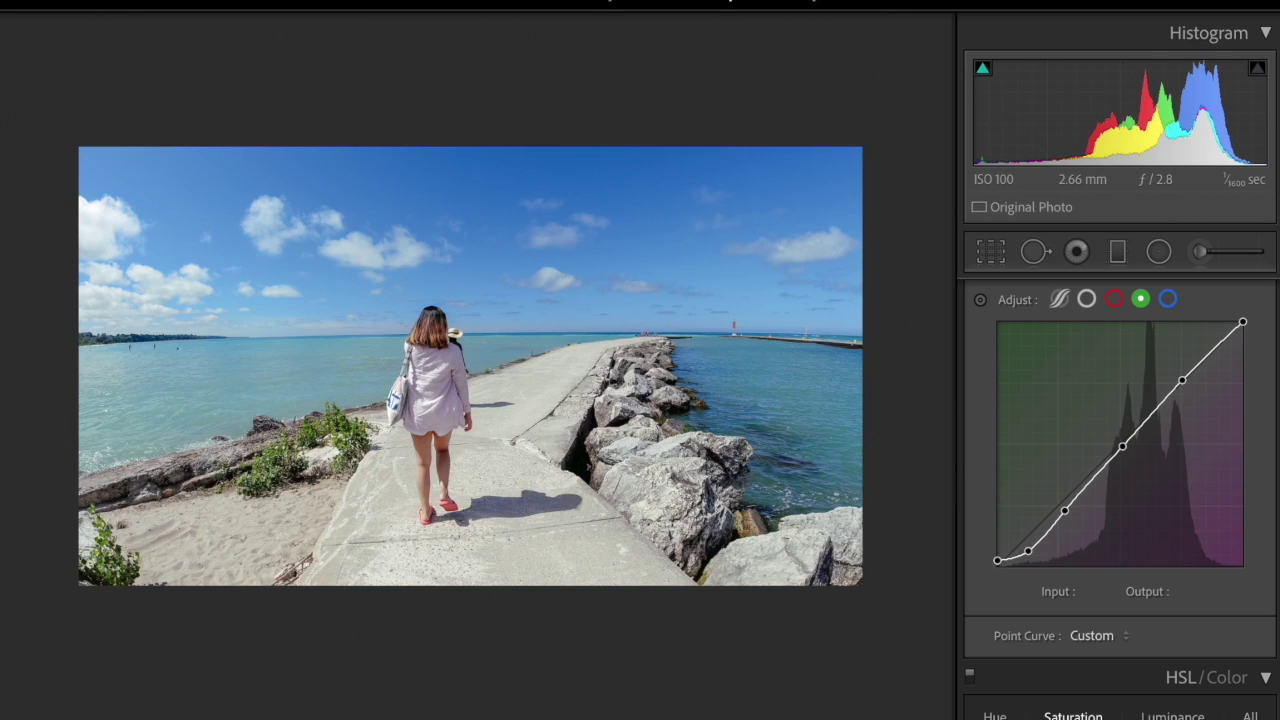
click(390, 381)
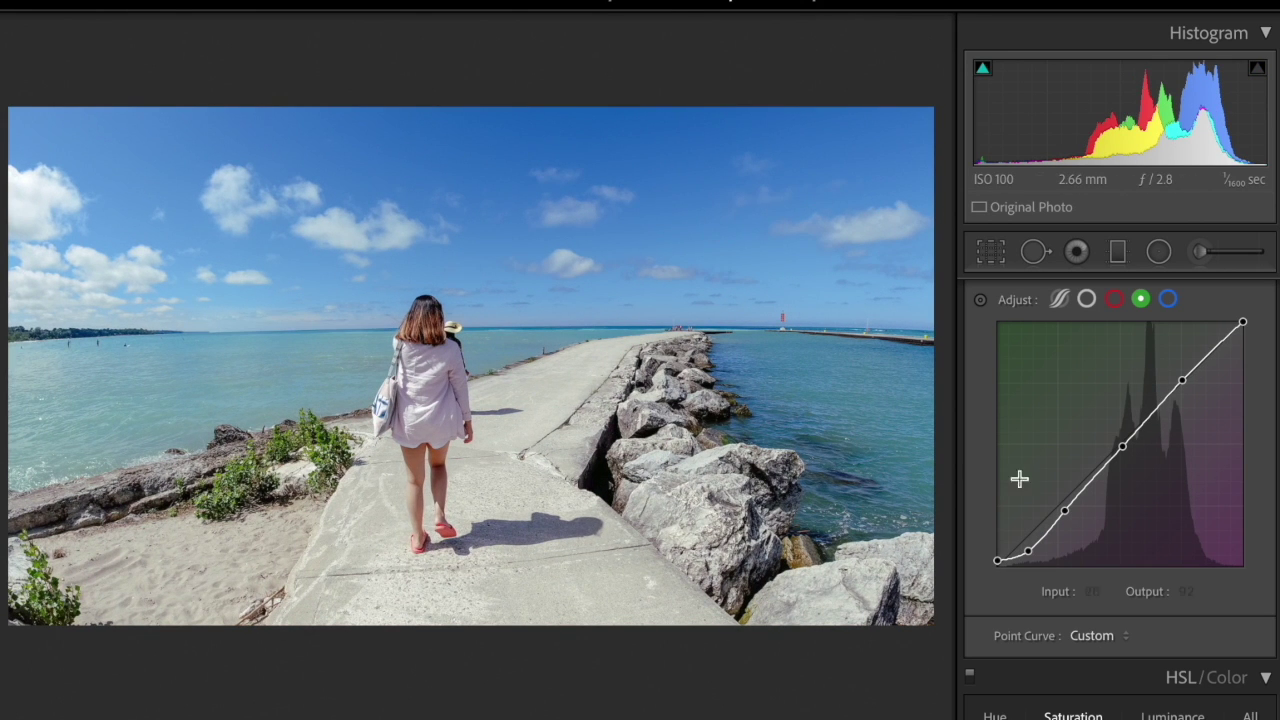
Step: Set the walking-woman photo's vibrance to −15 and saturation to +4
scroll(1117, 450, up, 2)
scroll(1117, 450, up, 3)
drag(1123, 465, 1128, 491)
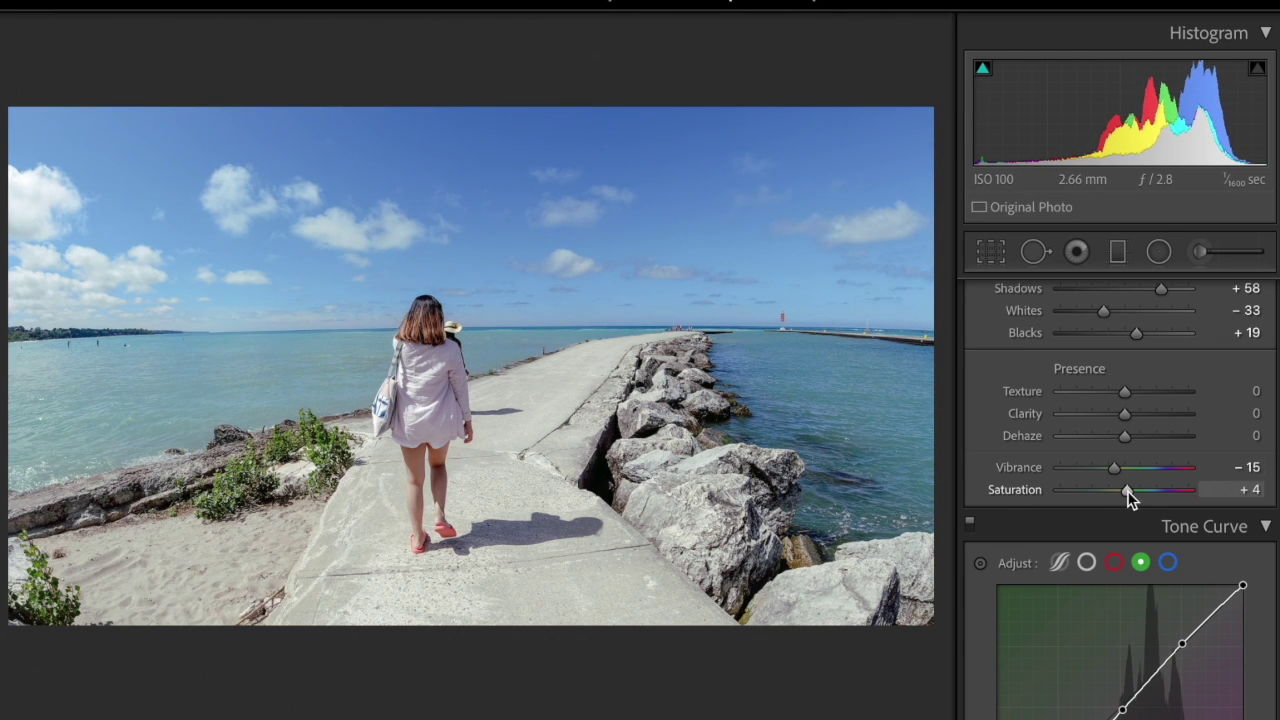
scroll(1005, 465, up, 2)
Step: Adjust the hue and saturation of the photo's aqua and blue tones, and set luminance to +26 for aqua and −7 for blue
scroll(1003, 465, down, 5)
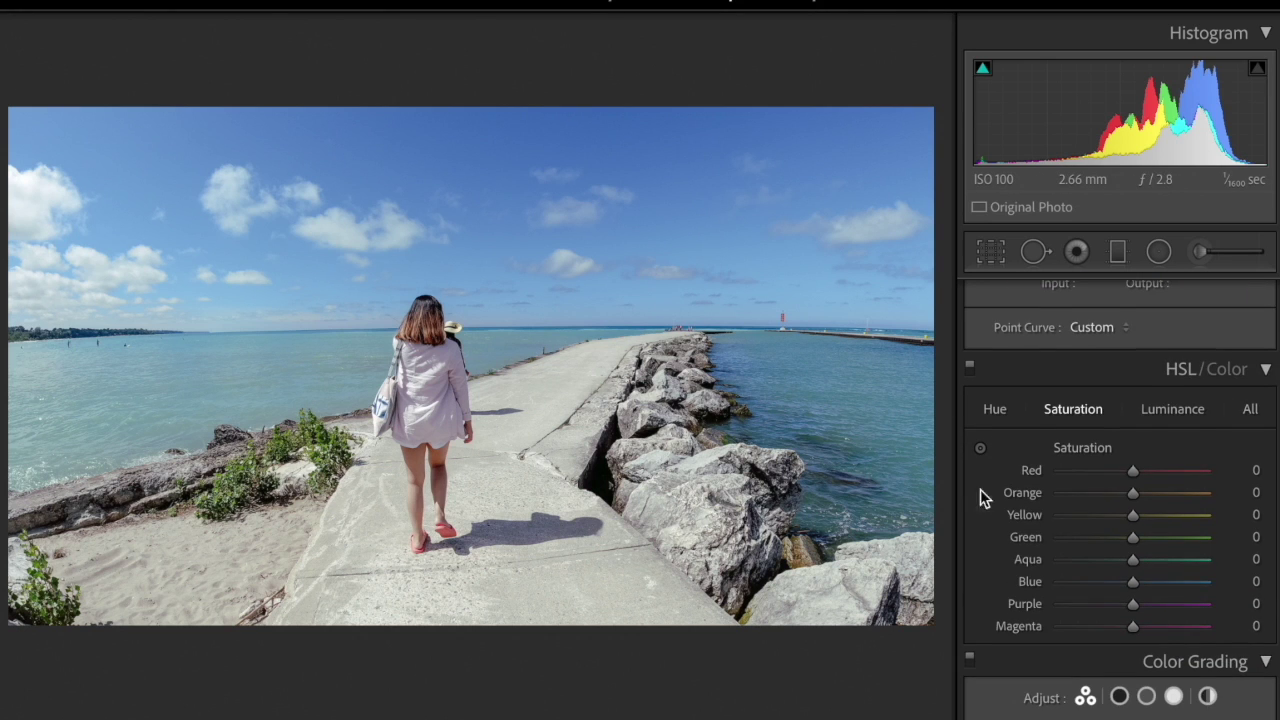
click(993, 418)
mouse_move(1133, 589)
mouse_down()
mouse_move(1150, 589)
mouse_move(1110, 591)
mouse_move(1123, 591)
mouse_move(1110, 565)
mouse_move(1136, 567)
mouse_move(1098, 566)
mouse_move(1166, 564)
mouse_move(1079, 574)
mouse_move(1153, 568)
mouse_move(1119, 568)
mouse_move(1131, 574)
mouse_move(1114, 591)
mouse_move(1128, 591)
mouse_up()
click(1073, 416)
click(1172, 416)
click(996, 417)
click(1085, 420)
click(1183, 420)
click(1073, 416)
key(backslash)
key(backslash)
click(1110, 417)
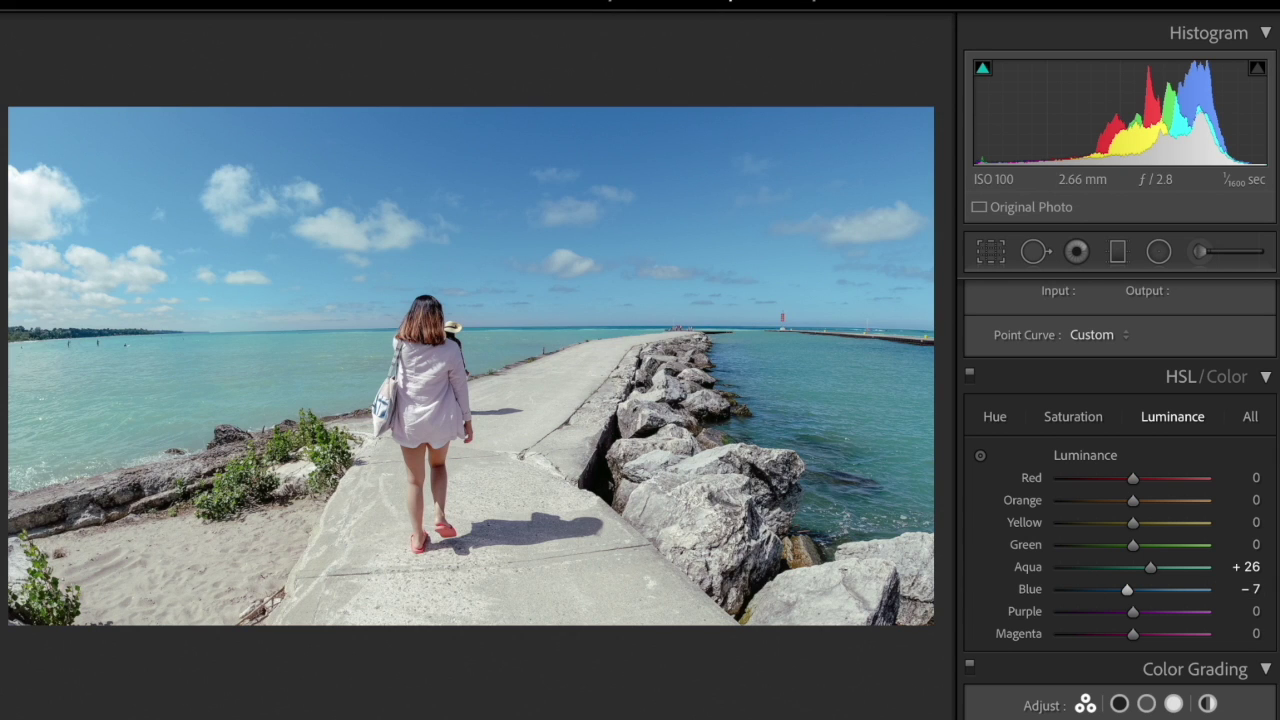
Step: Copy these settings, paste them onto the vertical photo of the woman walking by the sea, and inspect it up close
key(ctrl+shift+c)
key(Return)
key(Right)
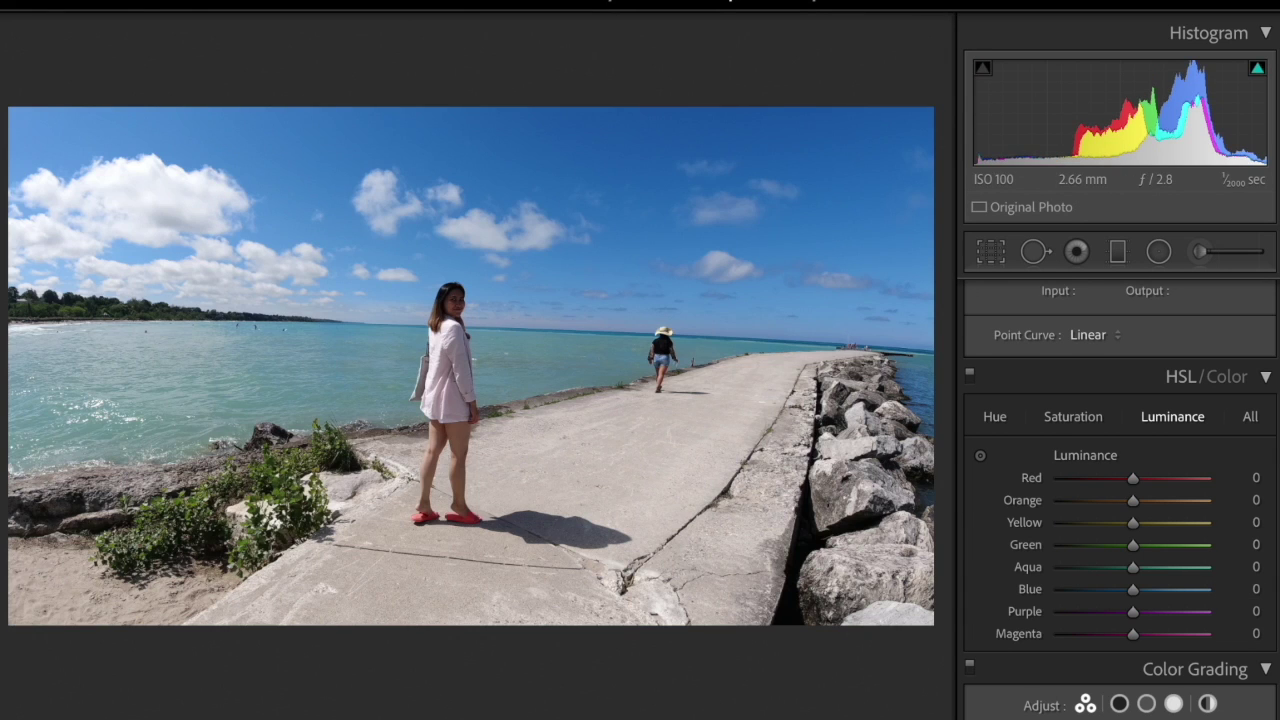
key(Right)
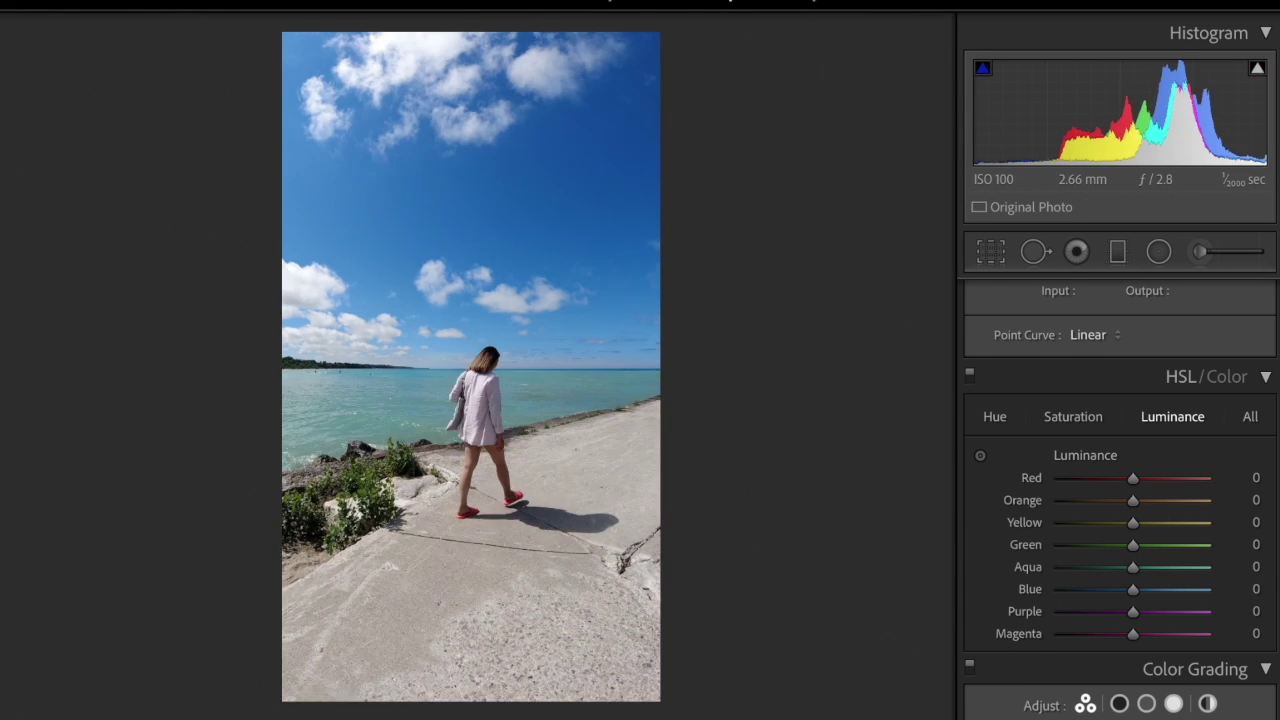
key(ctrl+shift+v)
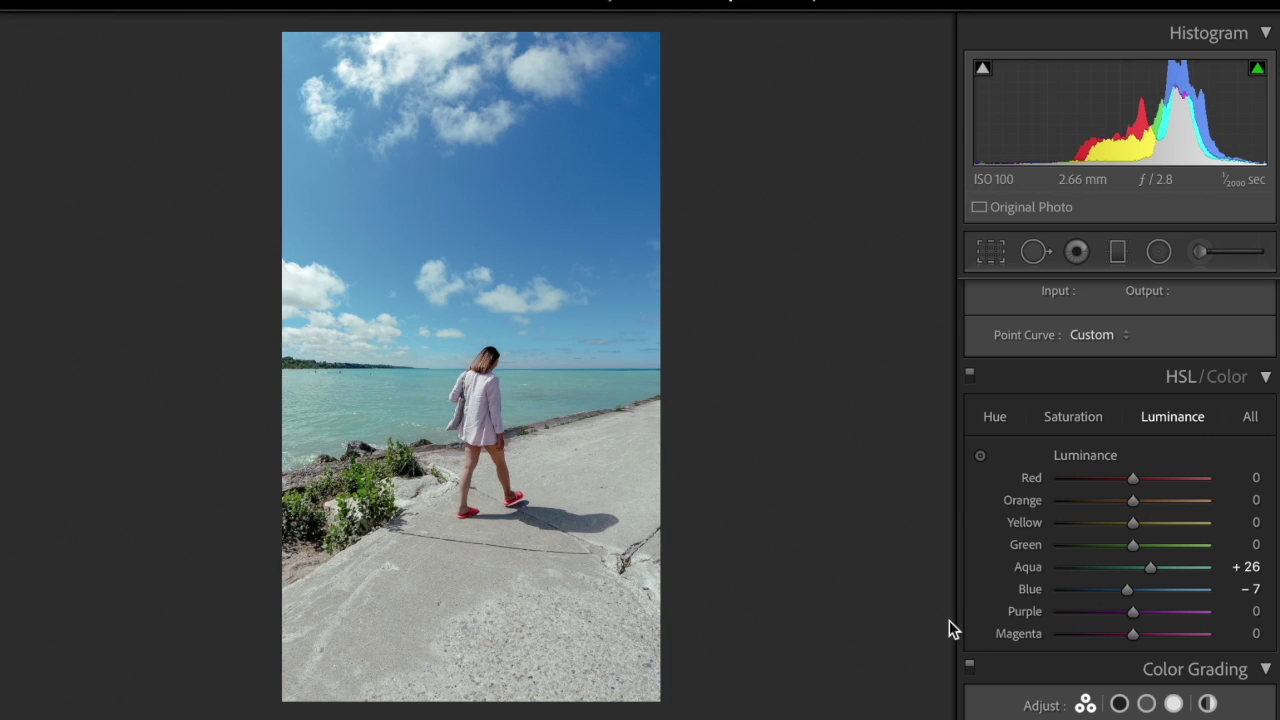
click(454, 418)
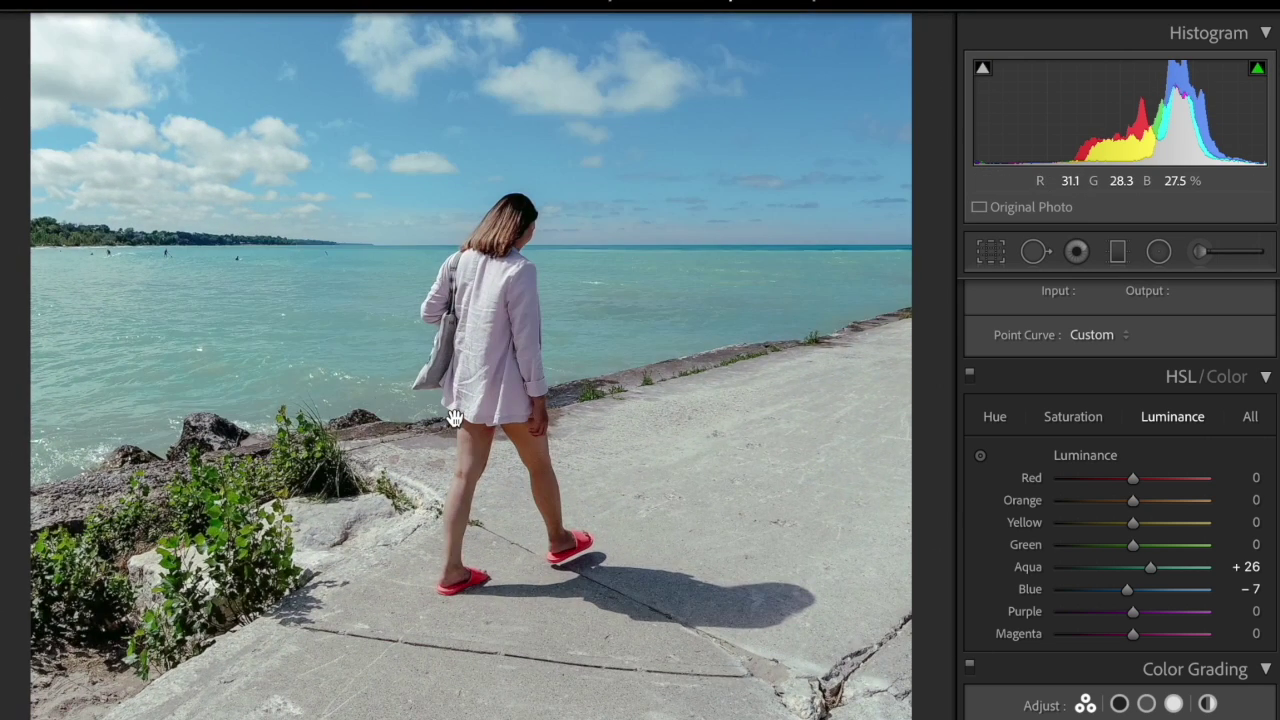
click(454, 418)
Step: Paste the settings onto the next photo, the man on the pier, and rotate its crop to level the horizon
key(Right)
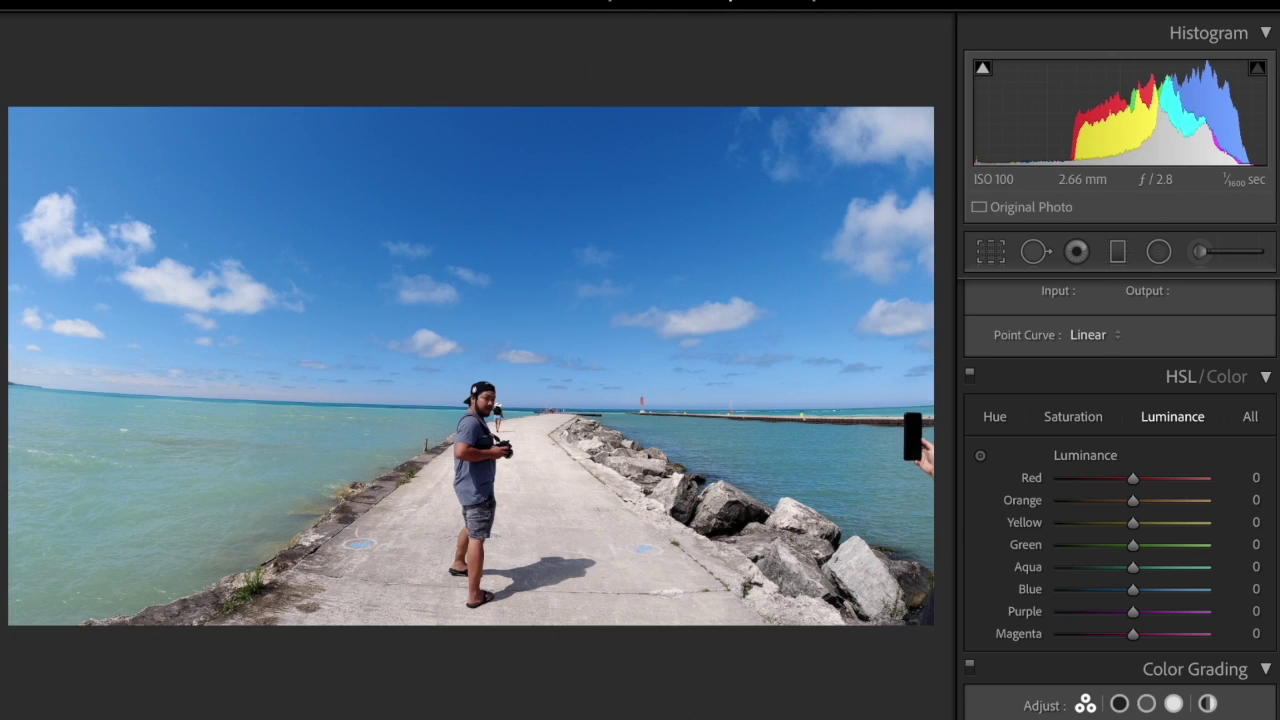
key(ctrl+shift+v)
key(r)
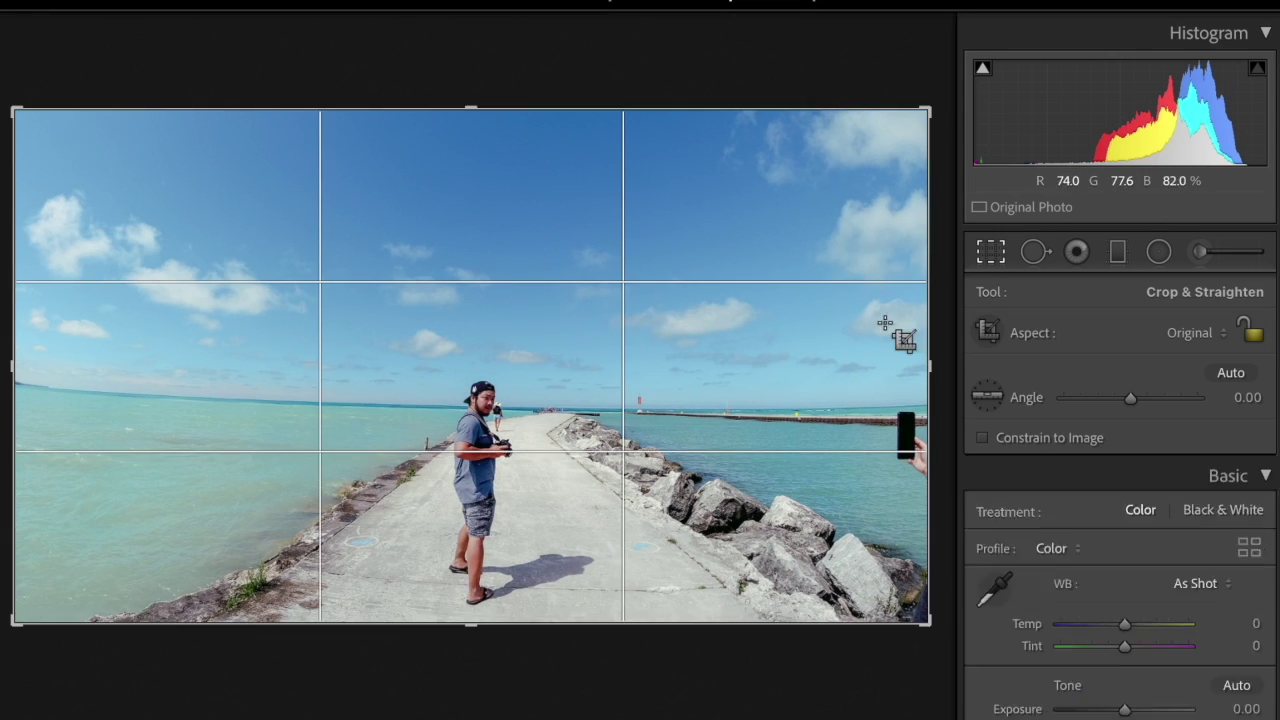
drag(931, 114, 935, 101)
key(Return)
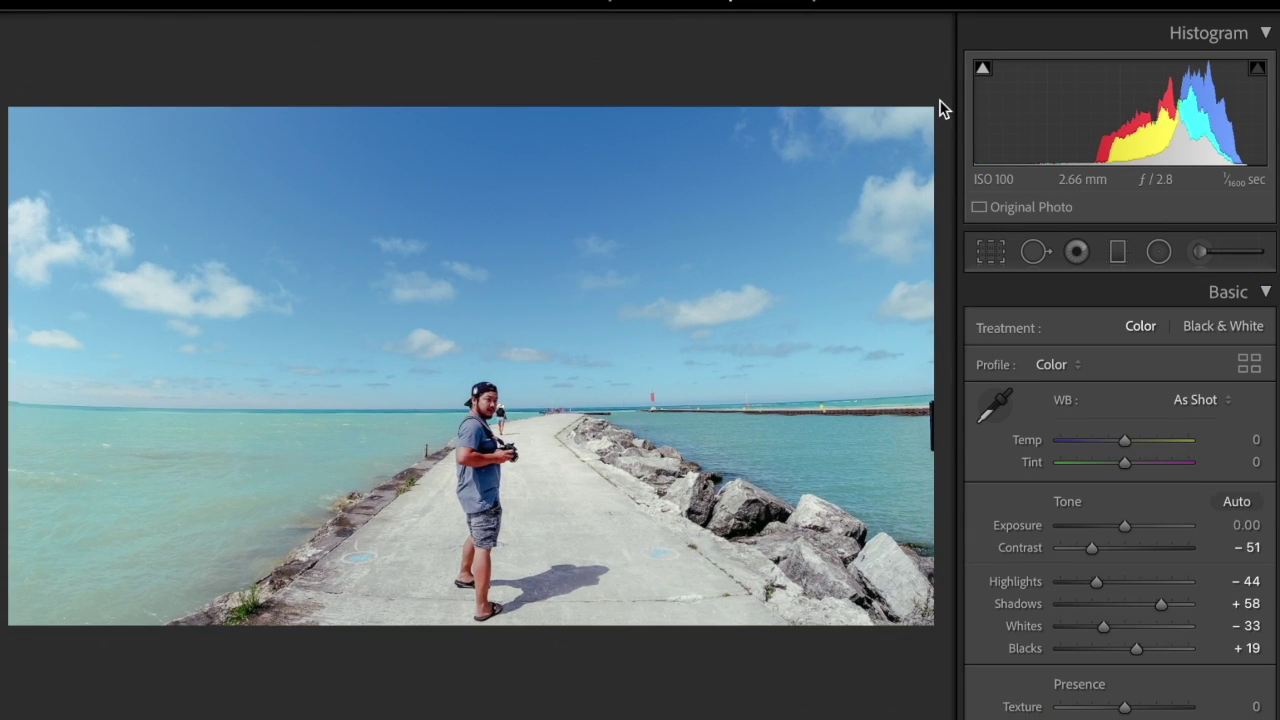
Step: Paste the settings onto the next photo, the camper with the gazebo, and compare it with the original
key(Right)
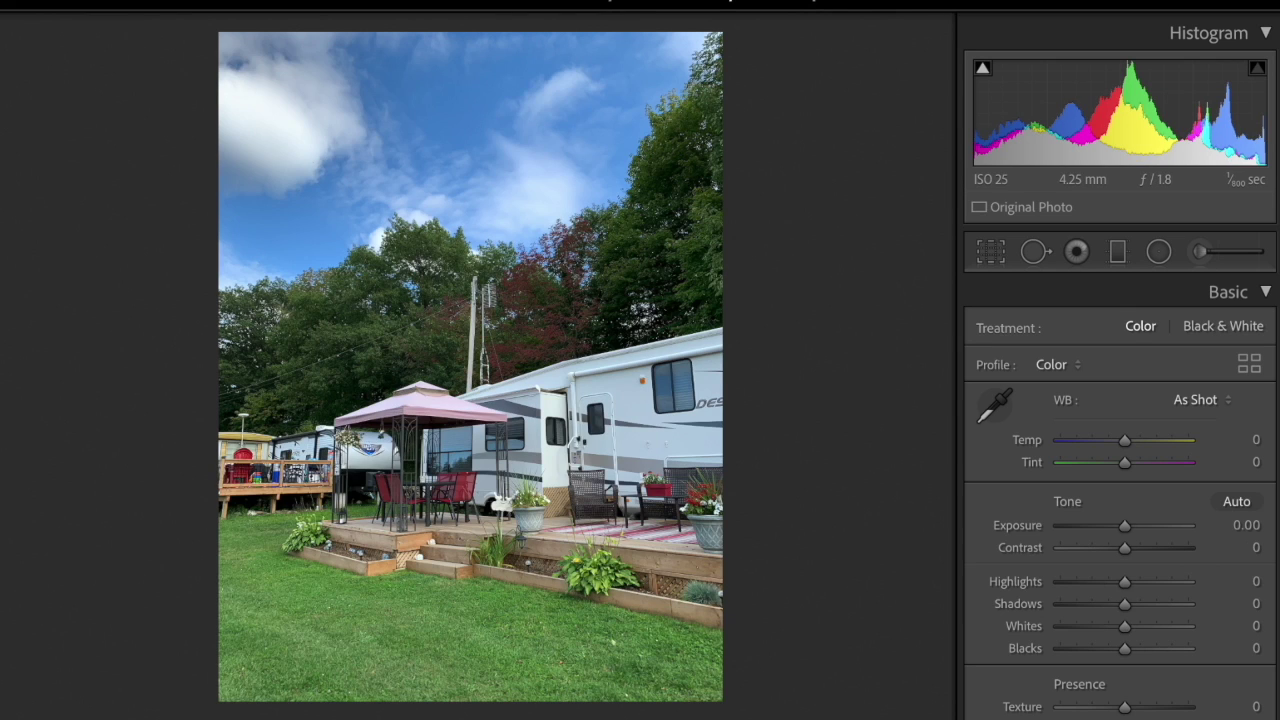
key(ctrl+shift+v)
key(backslash)
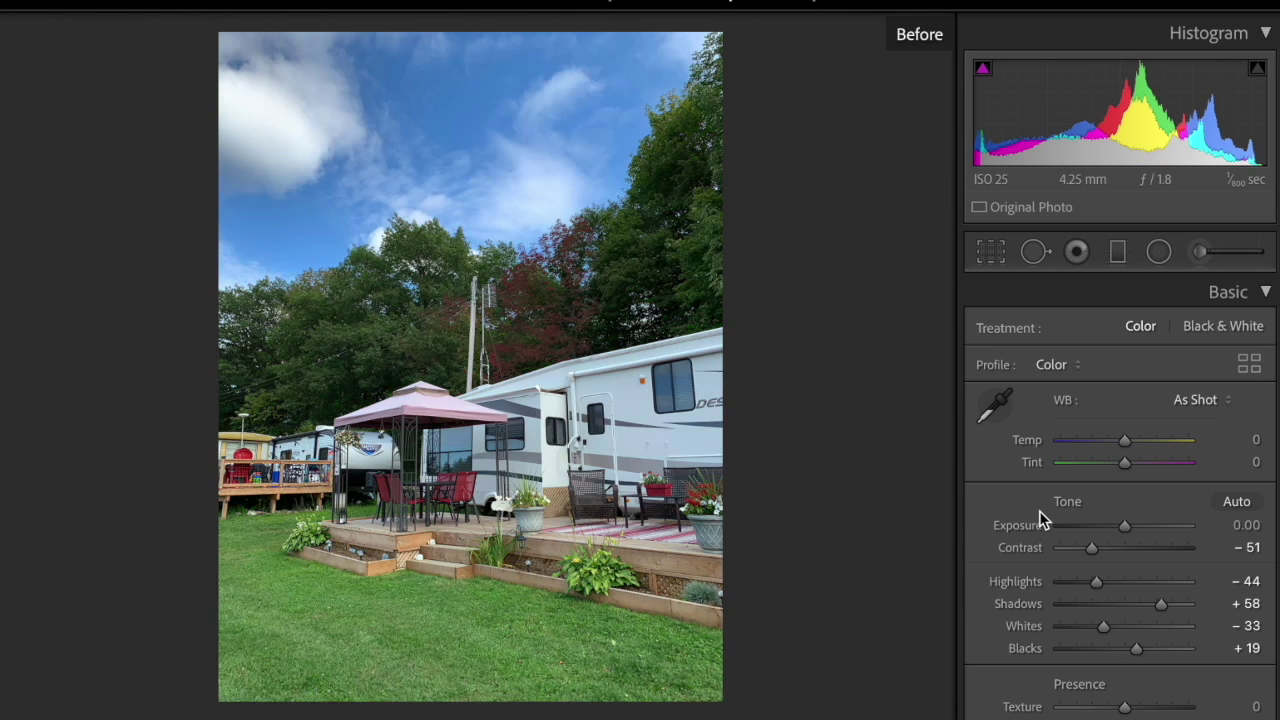
key(backslash)
Step: Adjust the camper photo's yellow and green tones, setting saturation to +7 for yellow and −67 for green
scroll(1038, 518, down, 10)
scroll(1096, 474, down, 5)
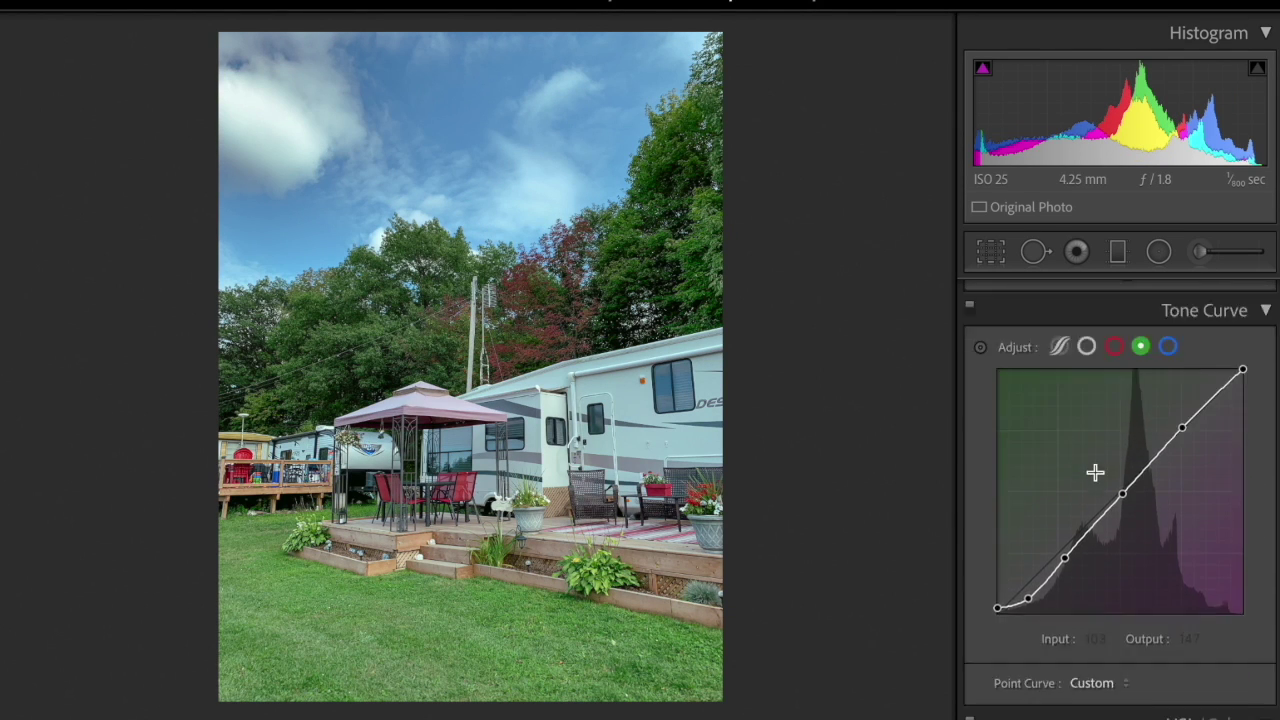
click(994, 380)
mouse_move(1132, 512)
mouse_down()
mouse_move(1039, 508)
mouse_move(1171, 512)
mouse_move(1130, 489)
mouse_move(1177, 487)
mouse_move(1136, 487)
mouse_up()
click(1073, 380)
click(1172, 380)
key(backslash)
key(backslash)
click(1075, 382)
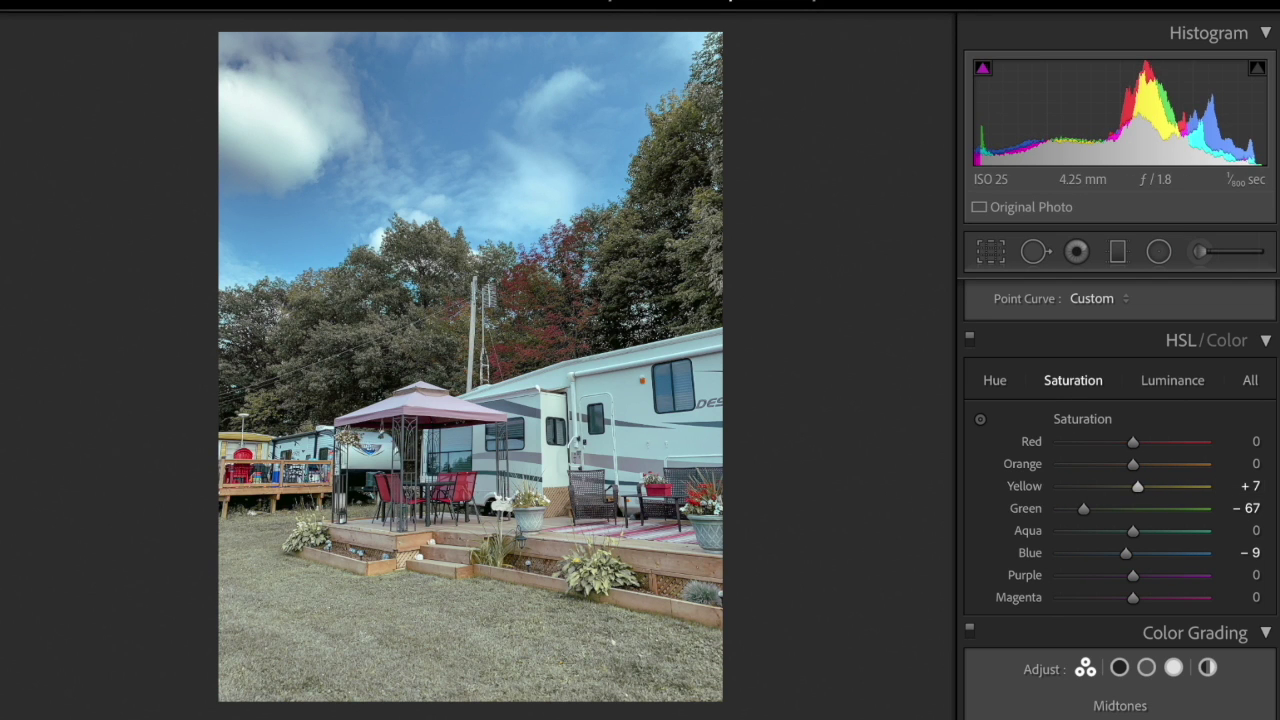
Step: Copy the camper photo's settings and slightly rotate the crop of the next photo, the picnic table under autumn trees
key(super+shift+c)
click(851, 564)
key(Right)
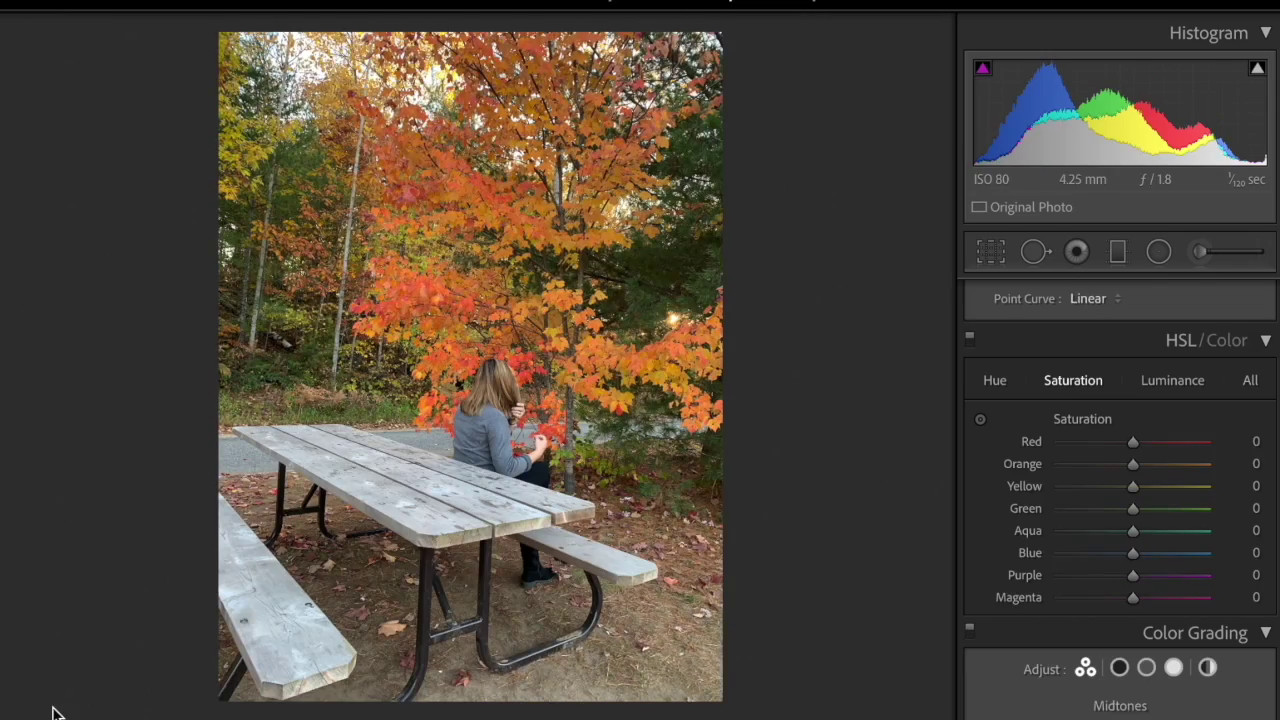
key(r)
drag(829, 131, 827, 124)
key(Return)
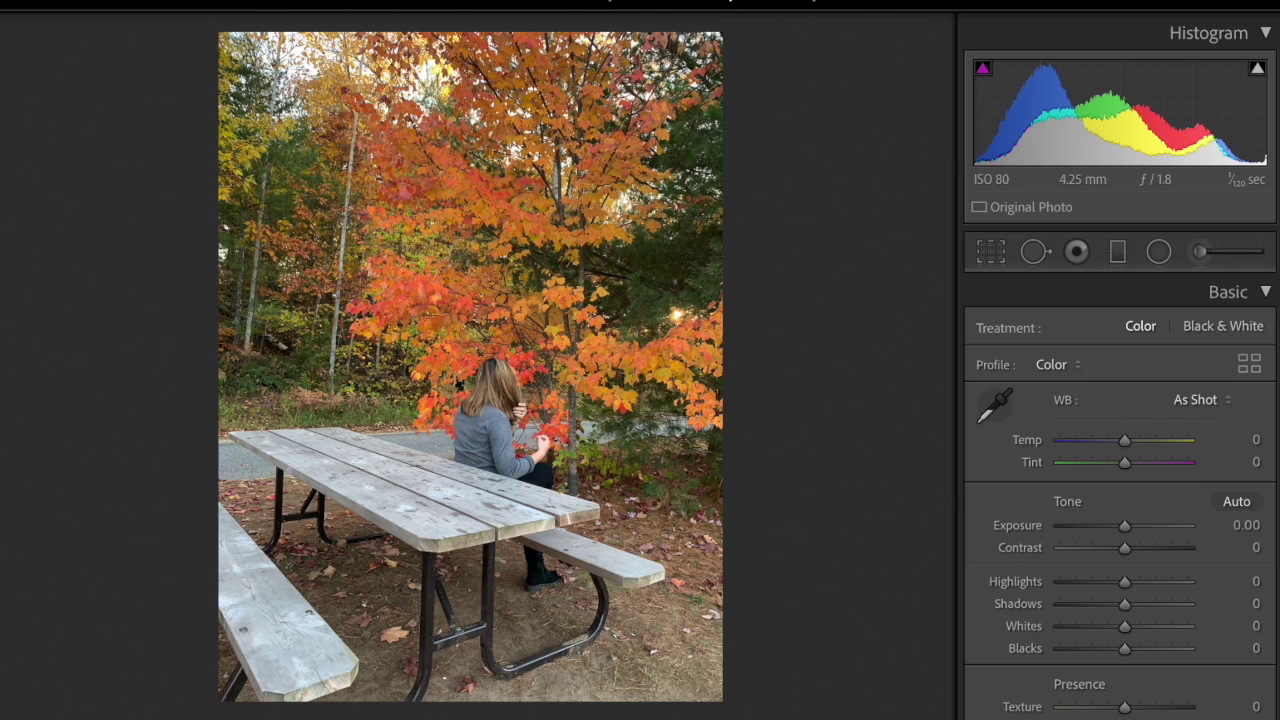
Step: Paste the copied settings onto the autumn picnic photo and compare it with the original
key(ctrl+shift+v)
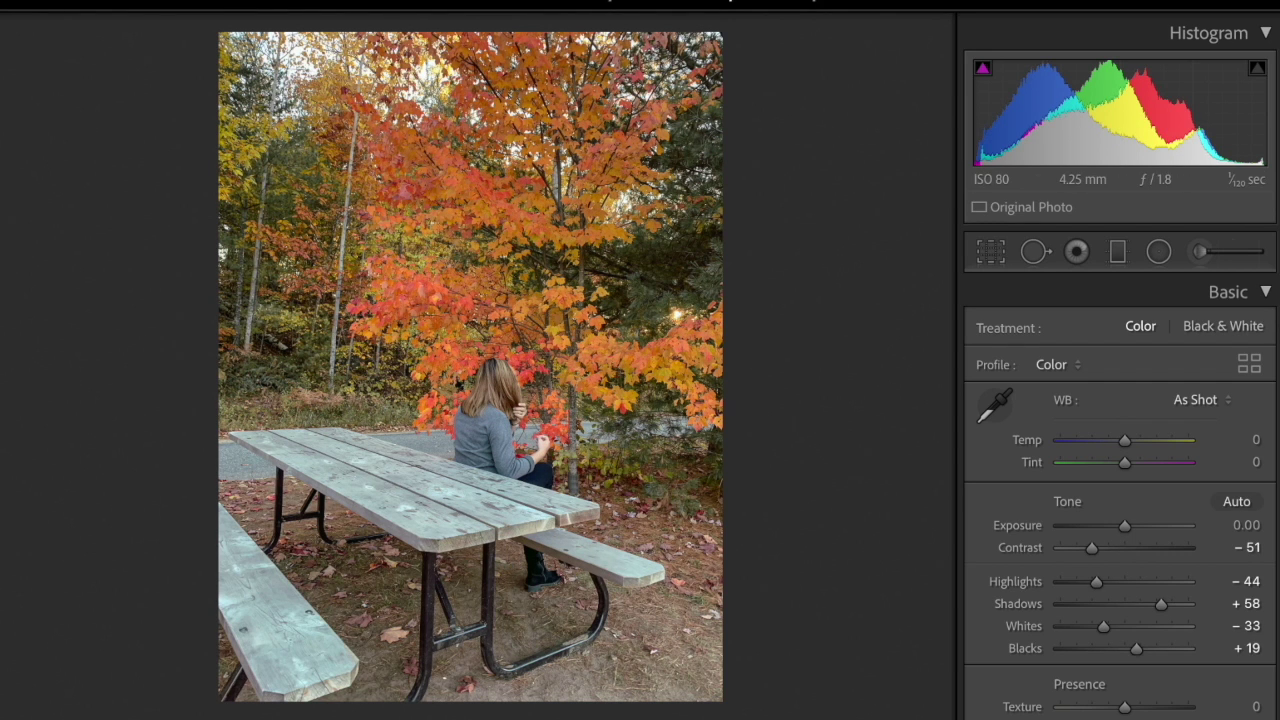
key(backslash)
key(backslash)
Step: Shift the autumn photo's yellow hue and set its yellow saturation to −67
scroll(1122, 510, down, 10)
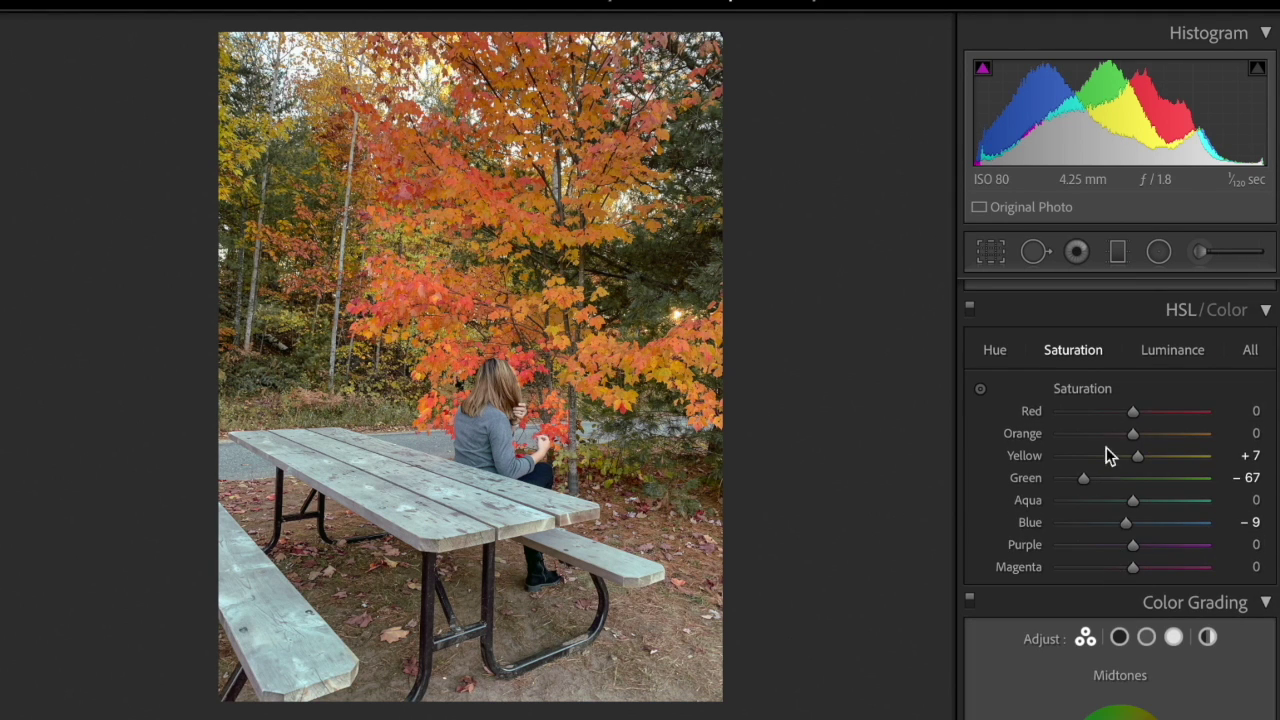
click(994, 350)
drag(1133, 456, 1083, 458)
click(1090, 352)
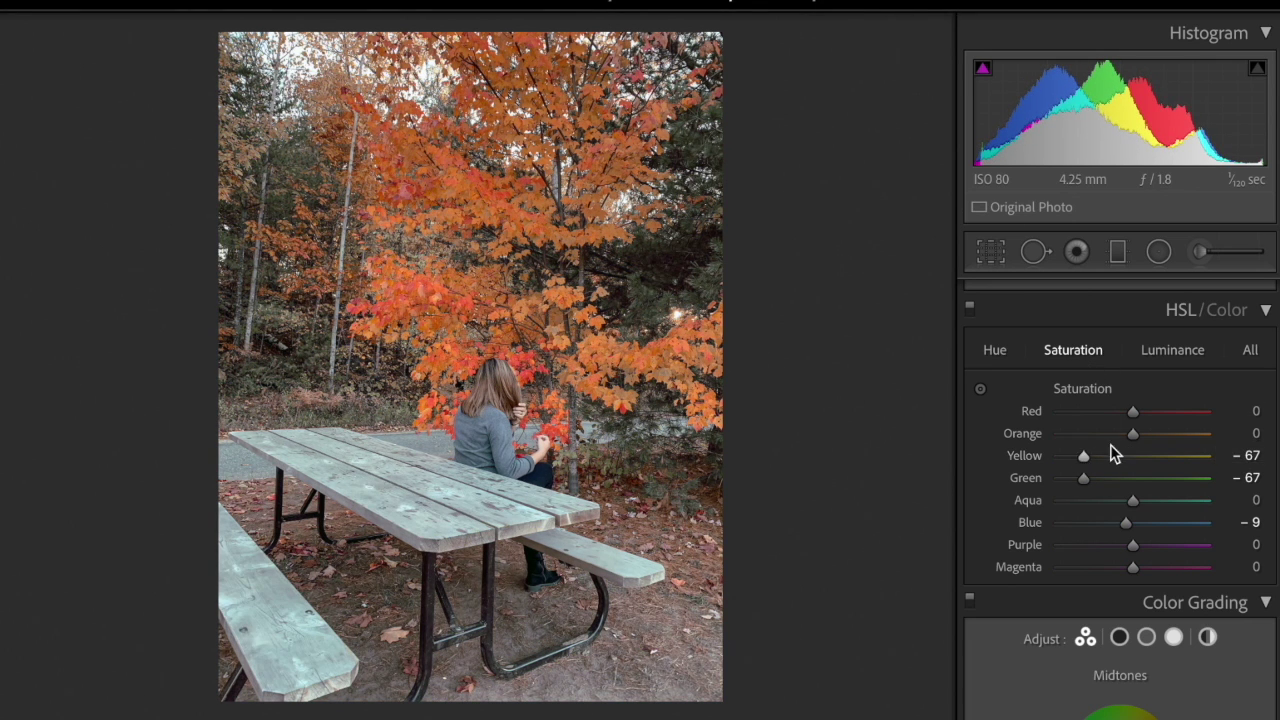
Step: Lower the autumn photo's orange saturation and set its yellow hue to −43
drag(1132, 435, 1099, 456)
click(1156, 349)
click(998, 352)
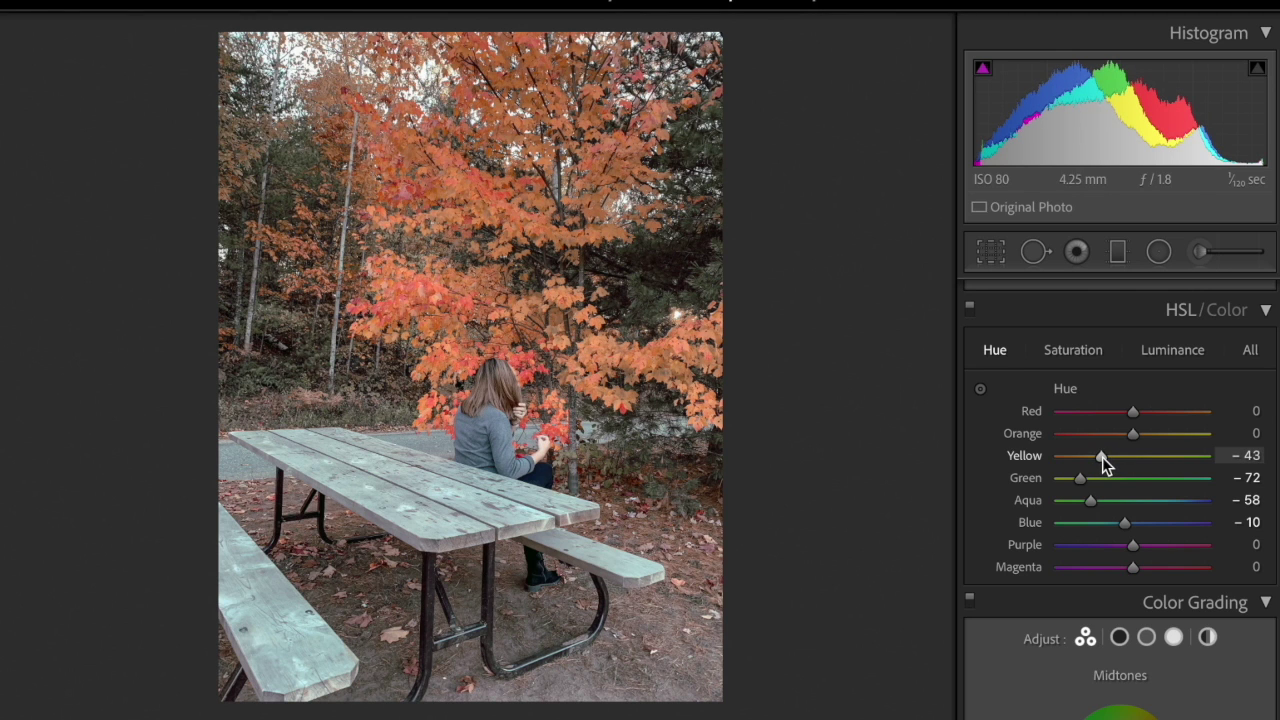
Step: Copy the autumn photo's settings and paste them onto the restaurant interior photo
key(ctrl+shift+c)
click(857, 565)
key(Right)
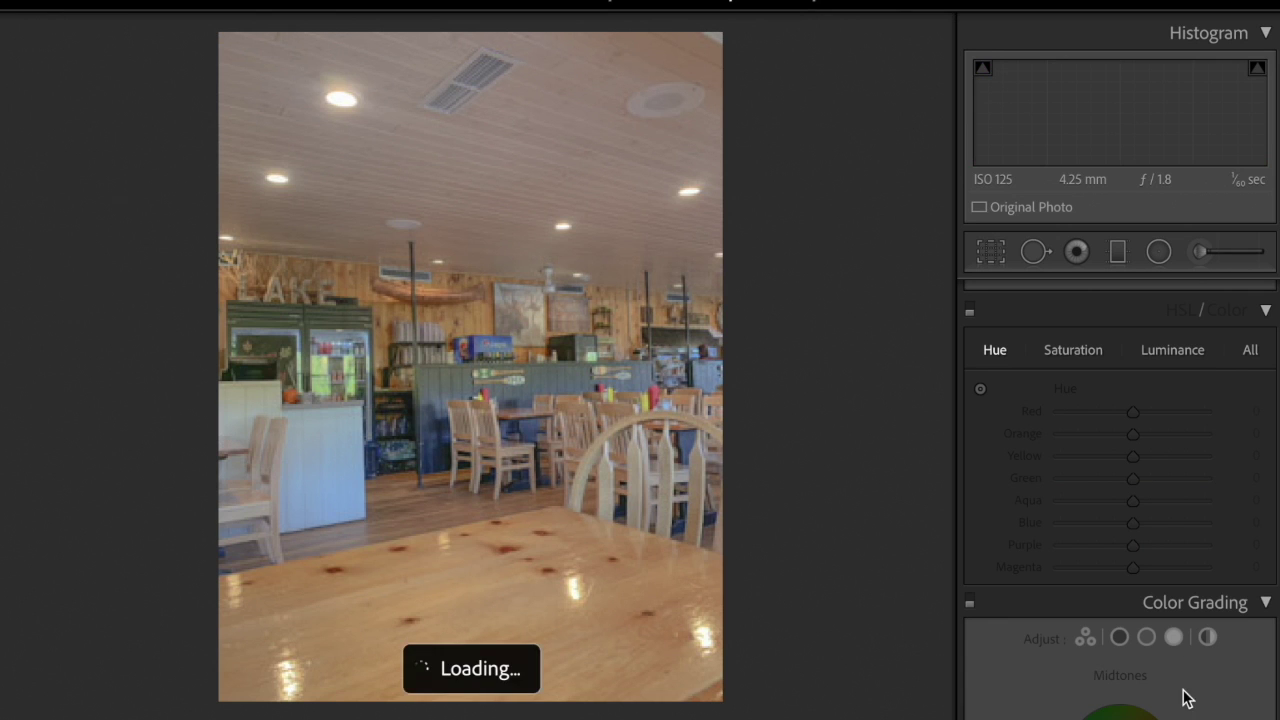
key(ctrl+shift+v)
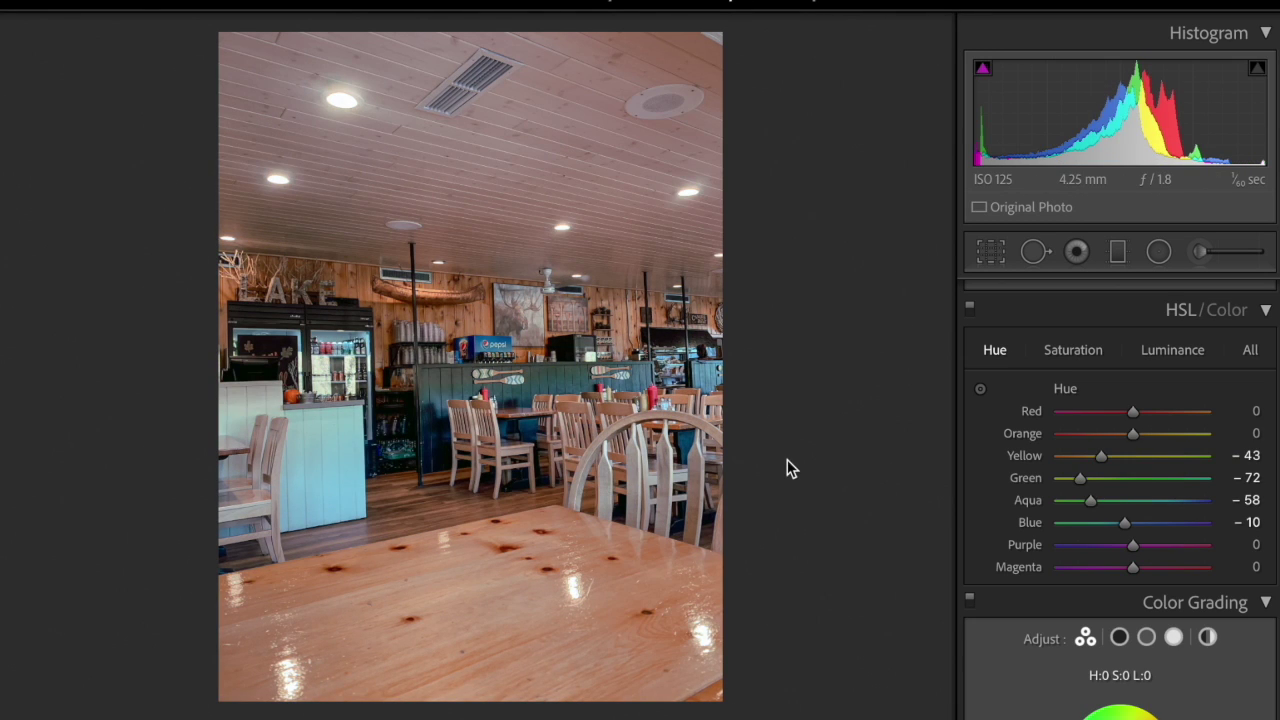
Step: Colour grade the restaurant photo's midtones with hue 48, saturation 9 and luminance +32
scroll(1139, 466, down, 2)
scroll(1138, 466, down, 2)
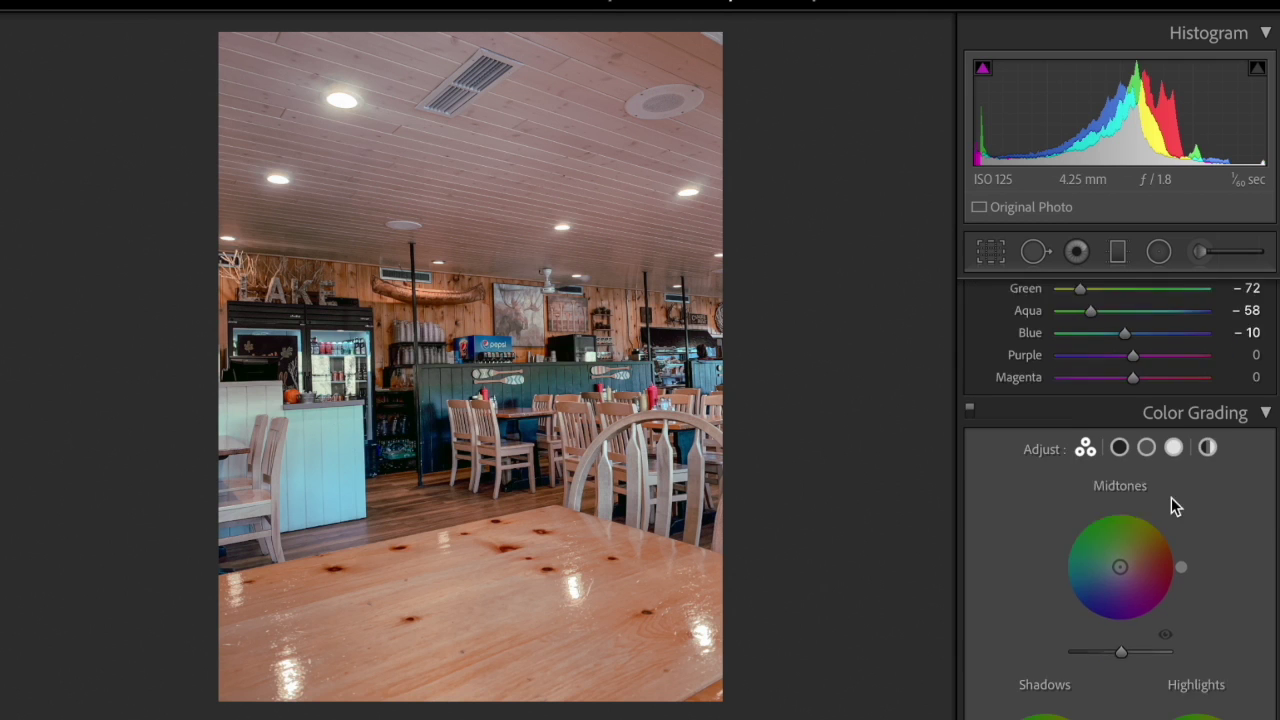
scroll(1124, 550, up, 6)
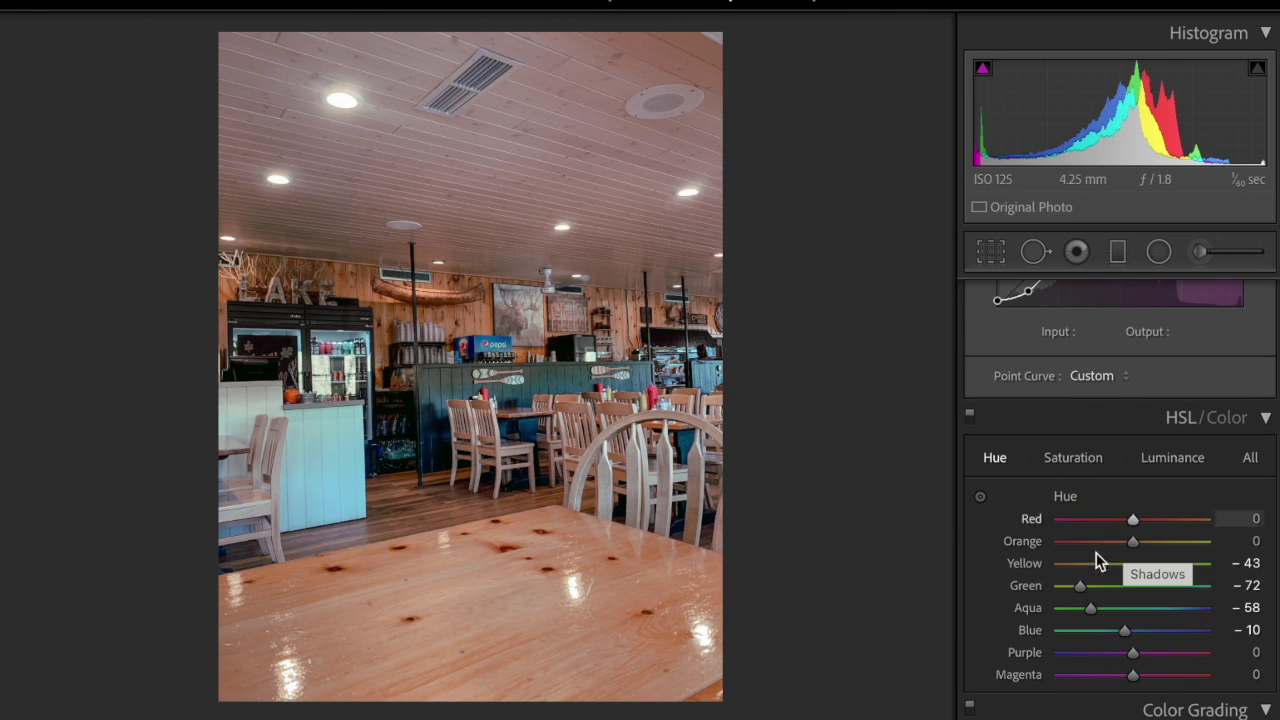
scroll(1122, 575, down, 7)
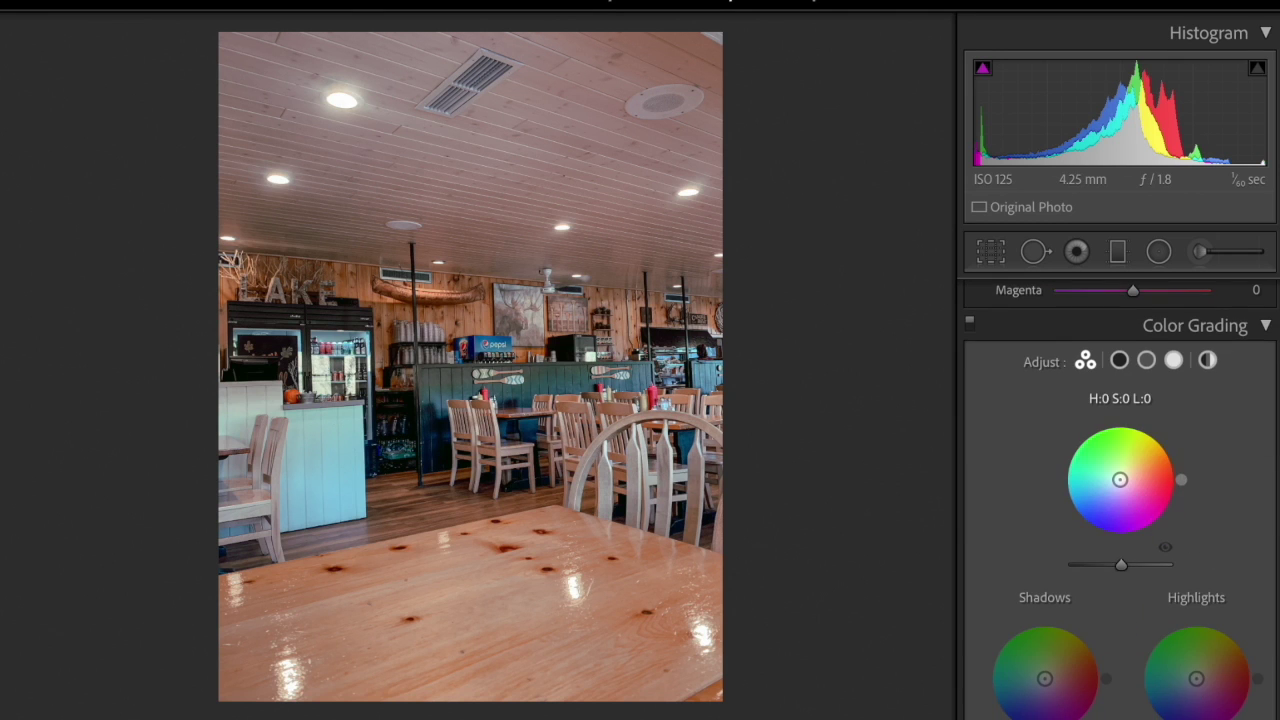
drag(1164, 461, 1182, 477)
drag(1164, 437, 1162, 438)
mouse_move(1119, 564)
mouse_down()
mouse_move(1146, 571)
mouse_move(1132, 566)
mouse_up()
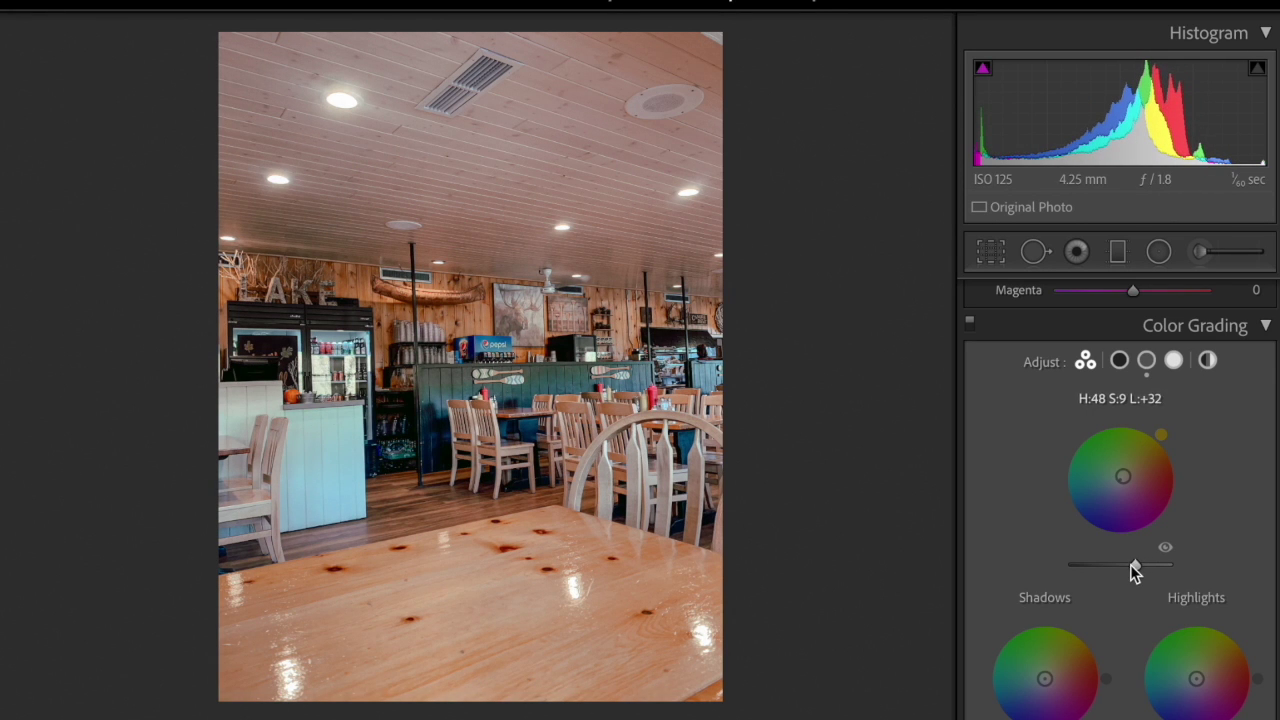
Step: Colour grade the restaurant photo's shadows with hue 41, saturation 11 and luminance −9
scroll(1129, 498, down, 3)
scroll(1129, 498, up, 12)
scroll(1129, 497, down, 15)
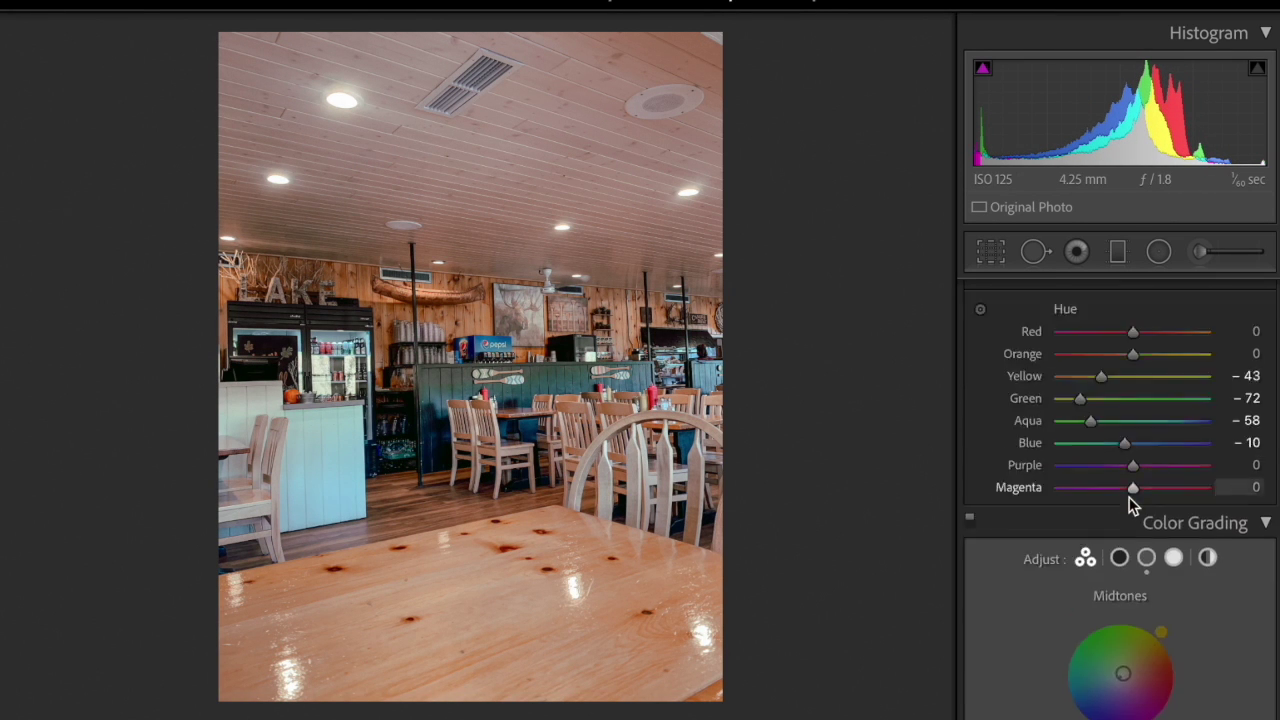
mouse_move(1045, 425)
mouse_down()
mouse_move(1048, 438)
mouse_move(1049, 423)
mouse_up()
drag(1045, 512, 1040, 512)
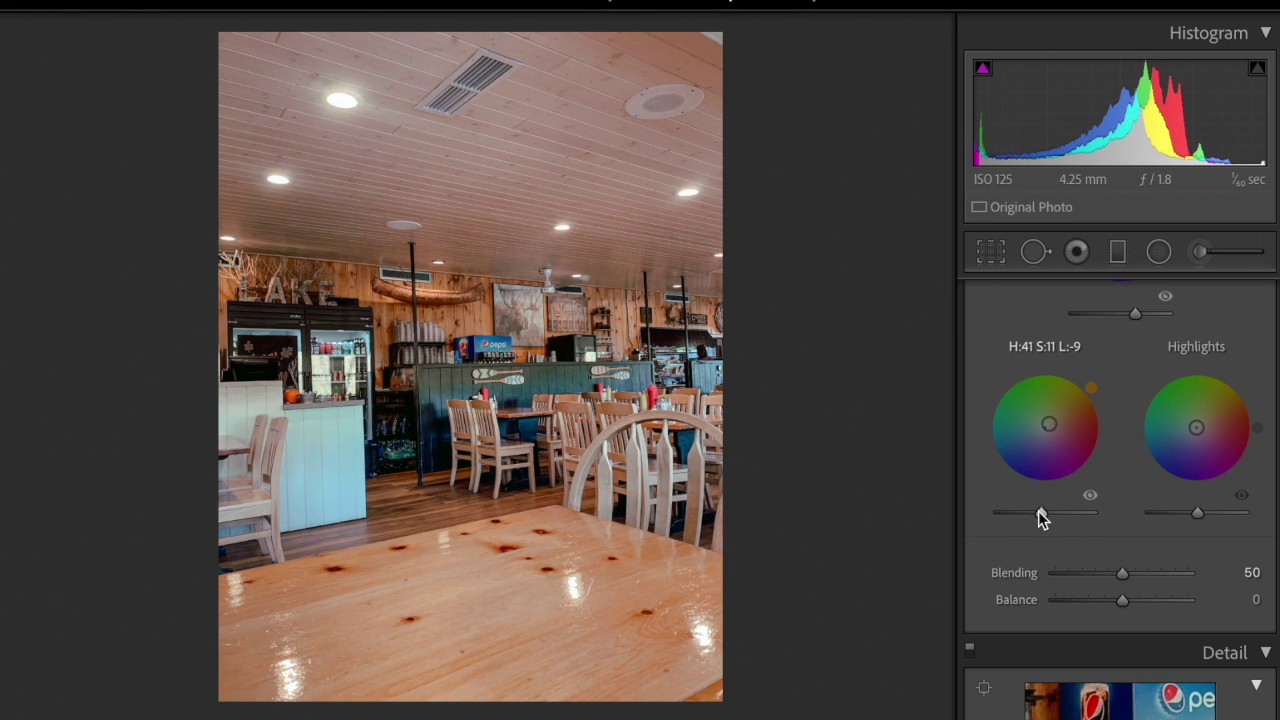
Step: Grade the restaurant photo's highlights with hue 196, saturation 19 and luminance −1, and set blending to 100 and balance to +35
drag(1250, 398, 1134, 449)
drag(1200, 518, 1197, 517)
drag(1122, 572, 1144, 606)
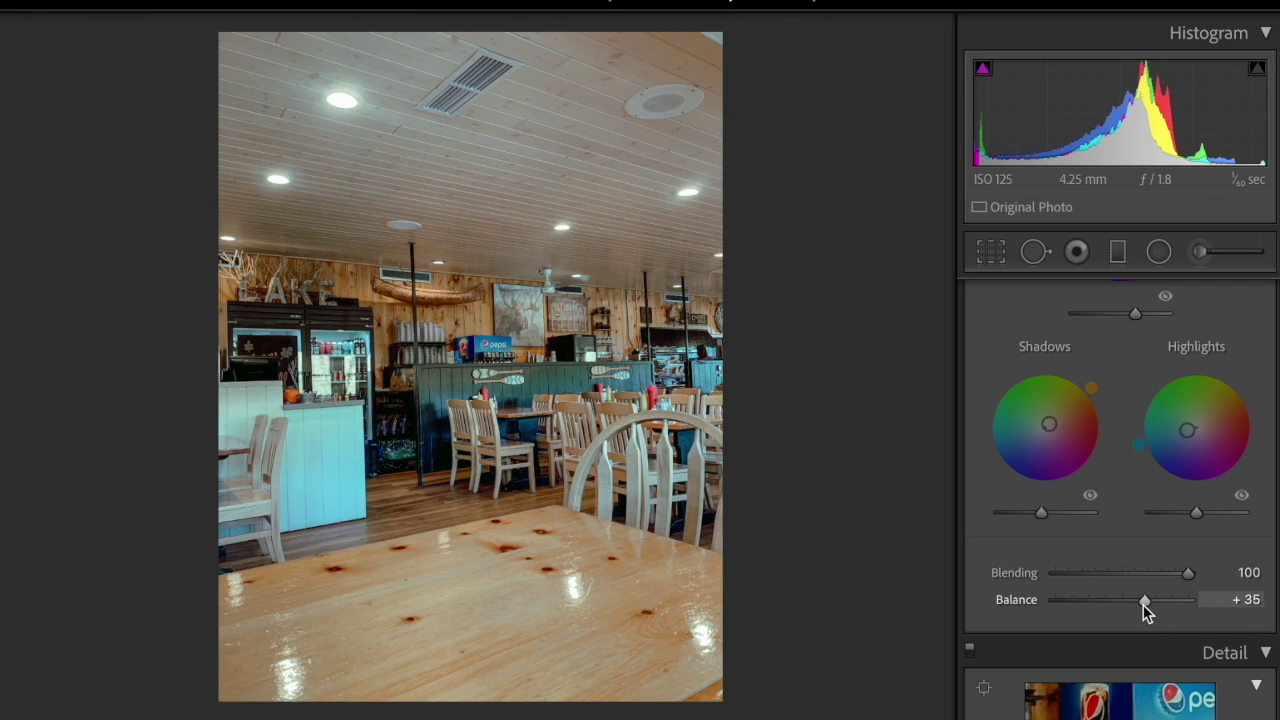
Step: Add a global colour grade to the restaurant photo with hue 60, saturation 8 and luminance +41
scroll(1143, 604, up, 5)
click(1206, 414)
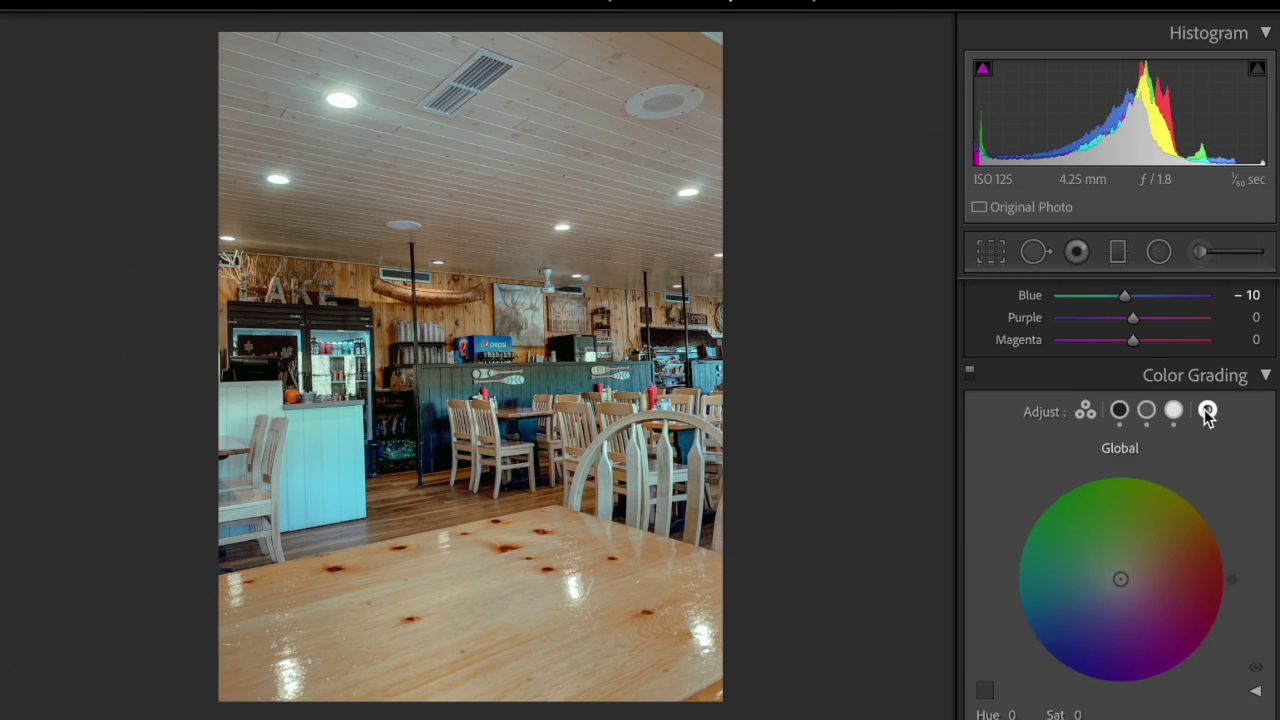
scroll(1233, 483, down, 1)
mouse_move(1120, 478)
mouse_down()
mouse_move(1136, 470)
mouse_move(1125, 471)
mouse_up()
scroll(1126, 576, down, 1)
drag(1124, 578, 1152, 580)
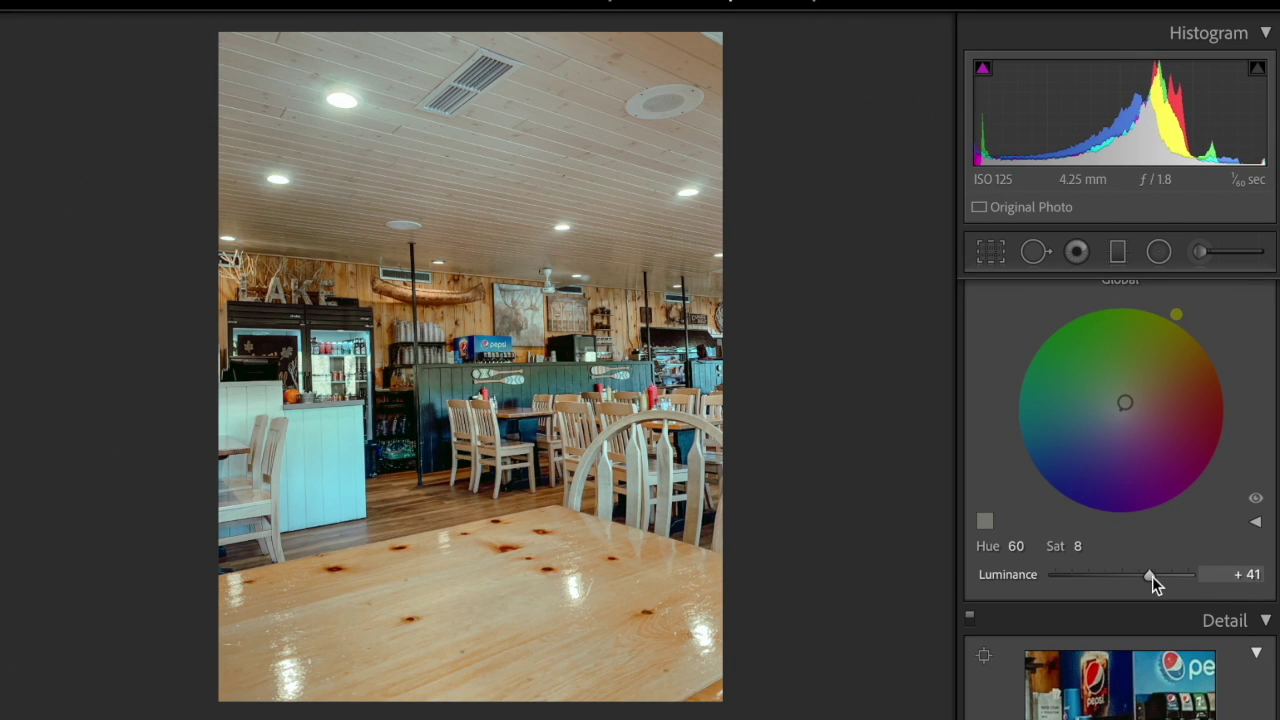
Step: Copy the restaurant photo's settings and paste them onto the food photo and the autumn picnic photo
key(ctrl+shift+c)
click(846, 562)
key(Right)
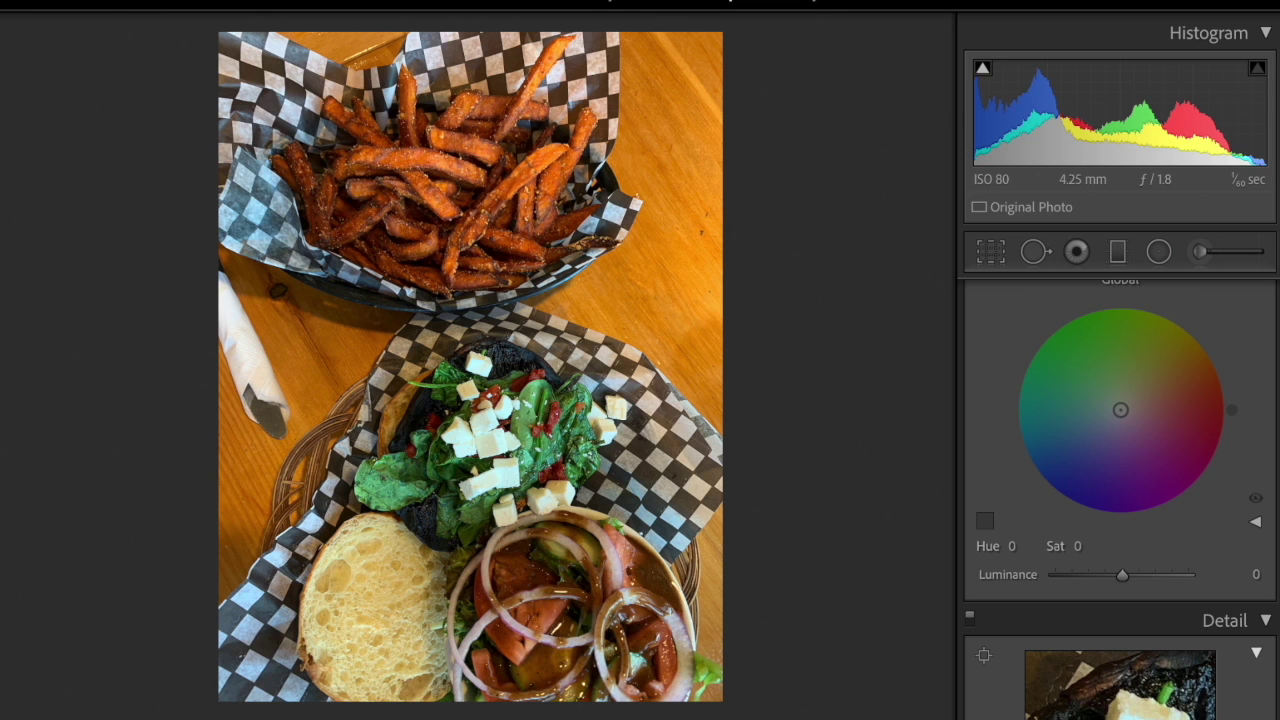
key(ctrl+shift+v)
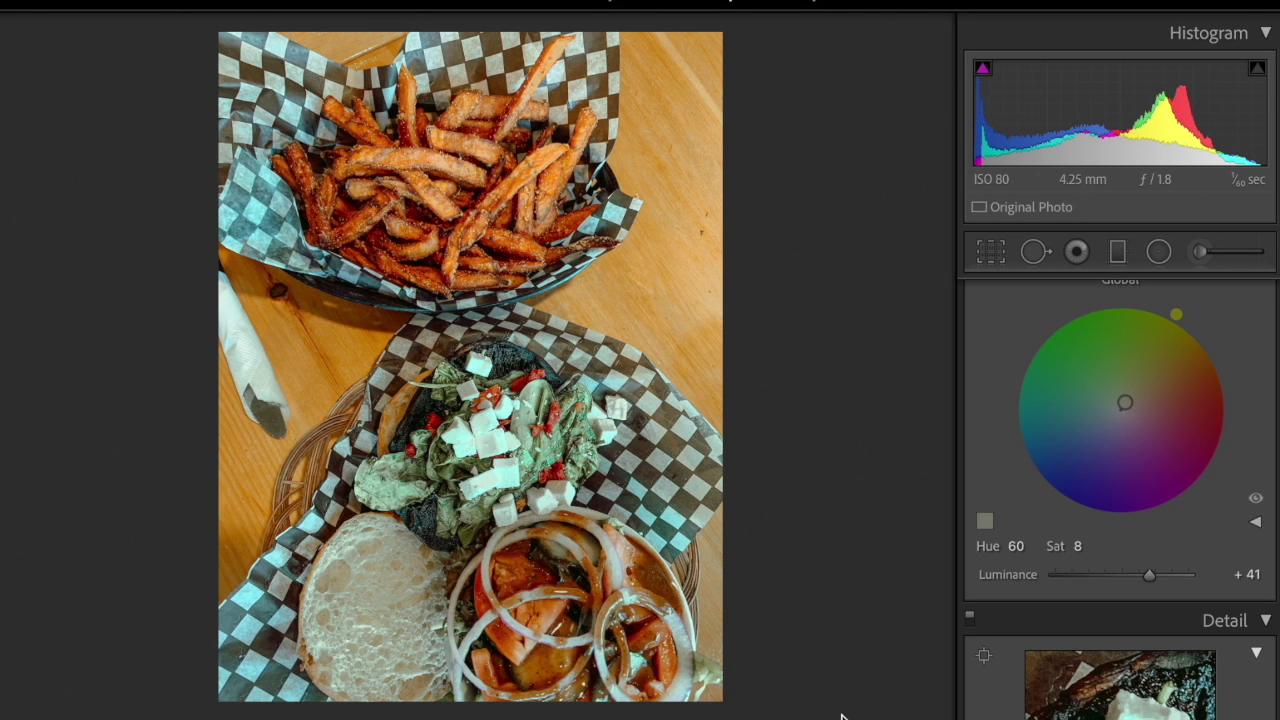
key(Right)
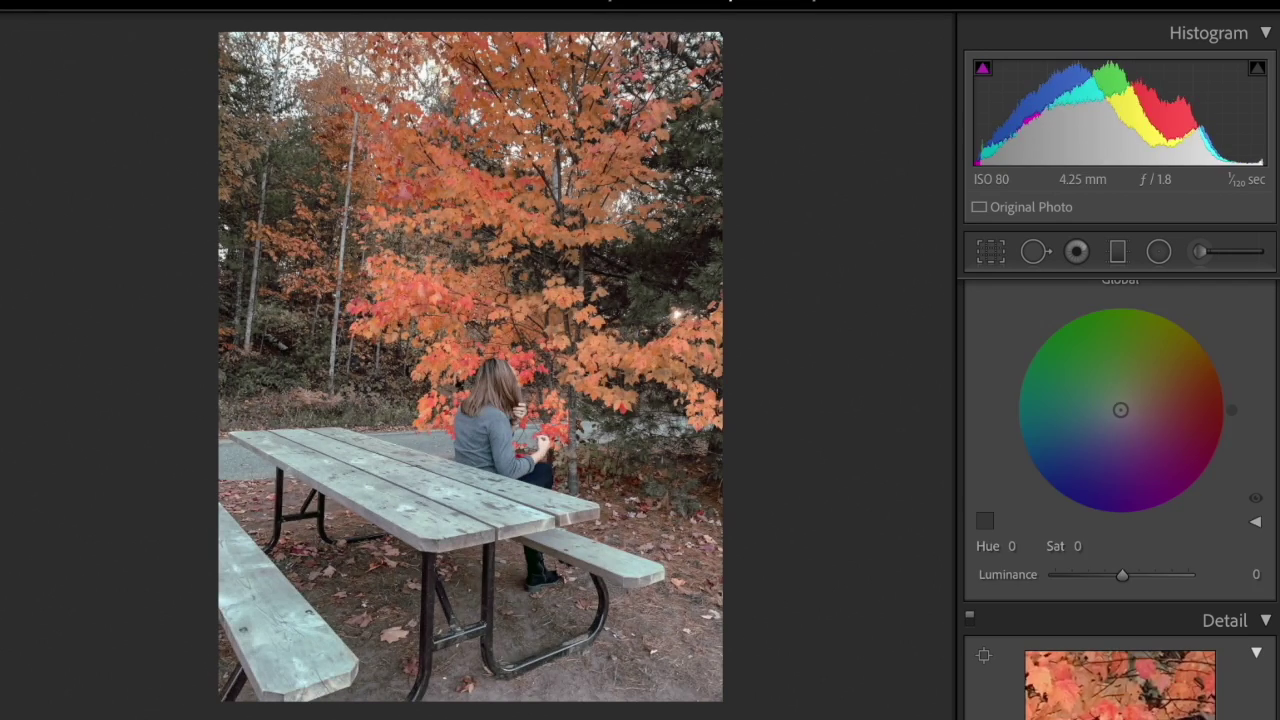
key(ctrl+shift+v)
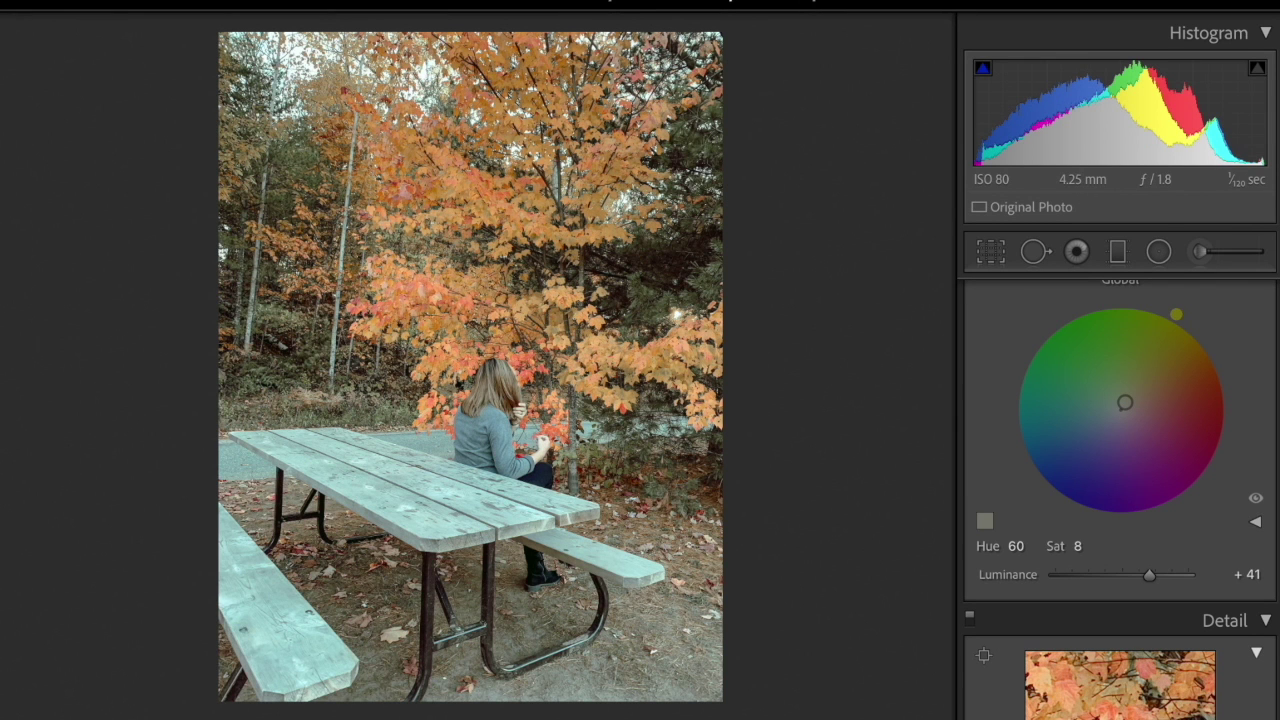
Step: Set the autumn photo's global grading to hue 49 and saturation 6, and its highlights hue to 202
scroll(1174, 340, up, 3)
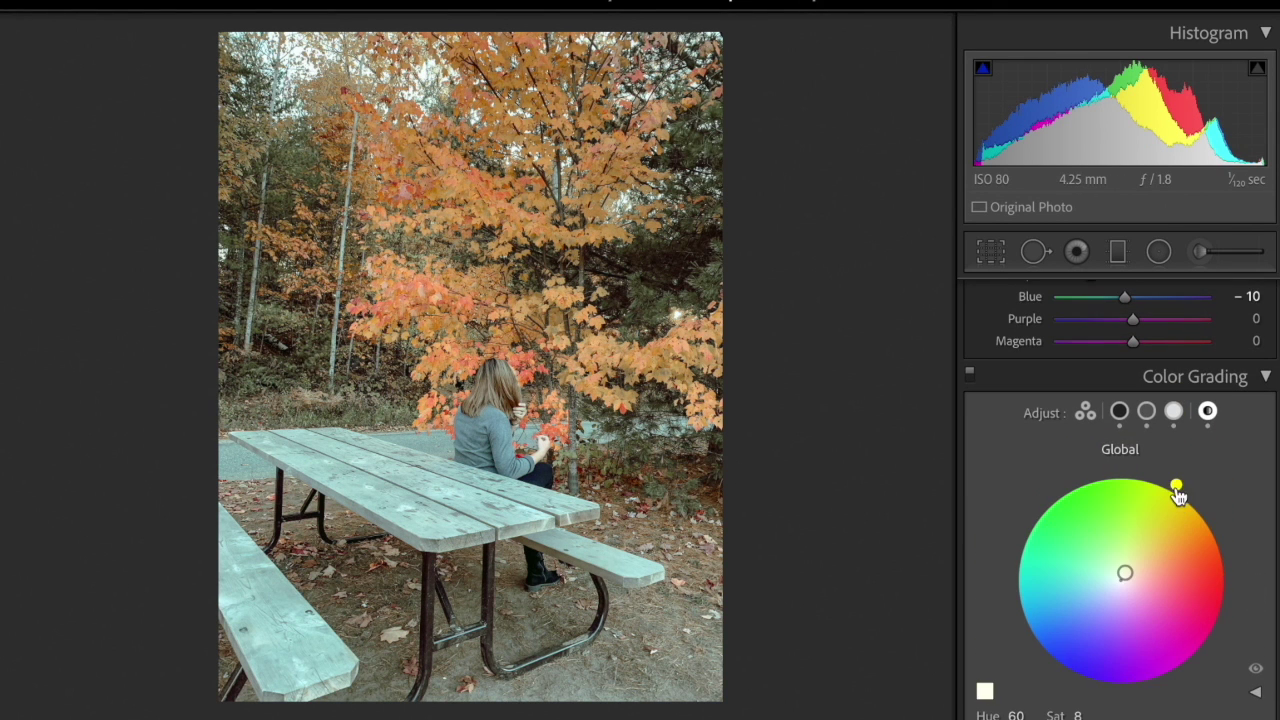
drag(1126, 573, 1125, 576)
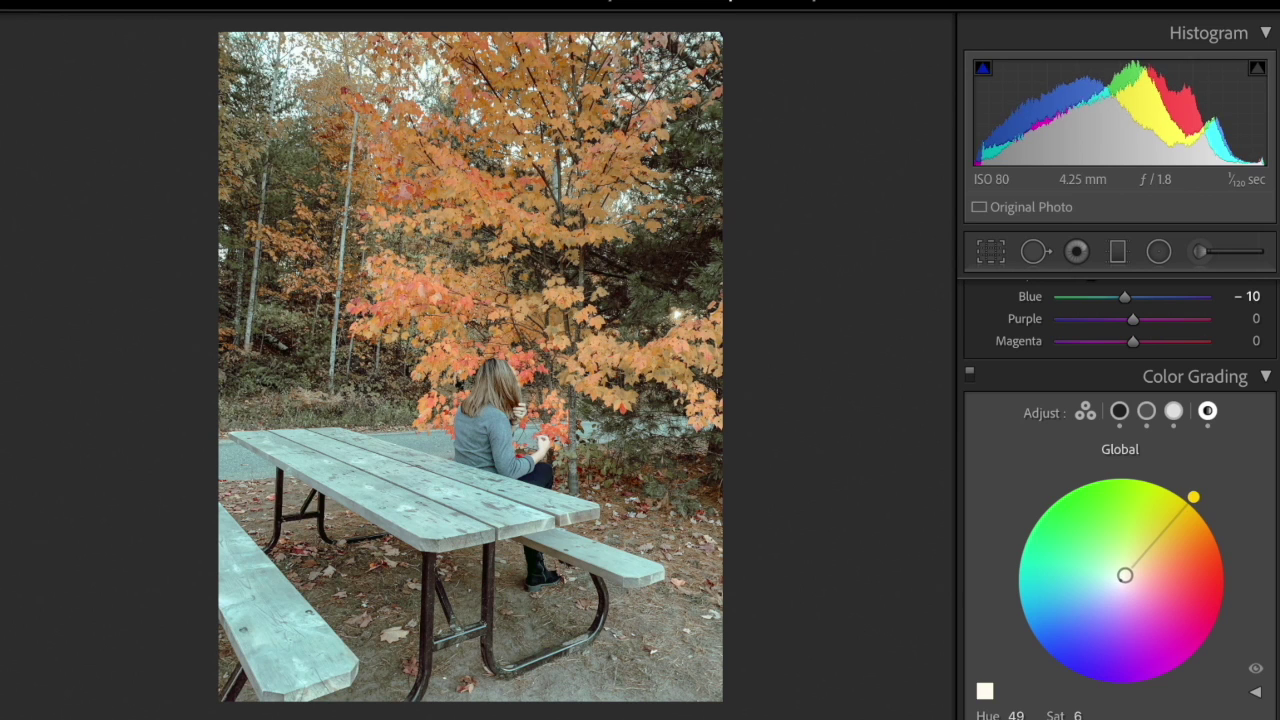
click(1146, 412)
click(1085, 412)
scroll(1120, 470, down, 2)
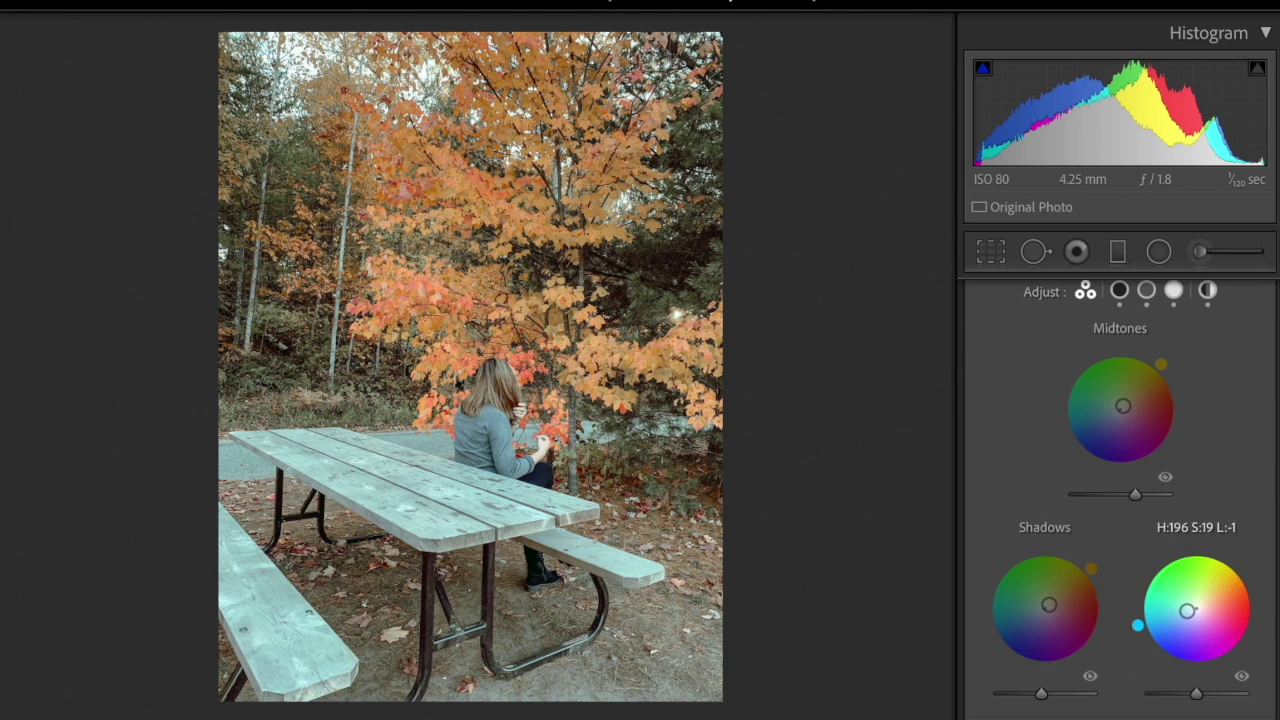
drag(1141, 634, 1139, 631)
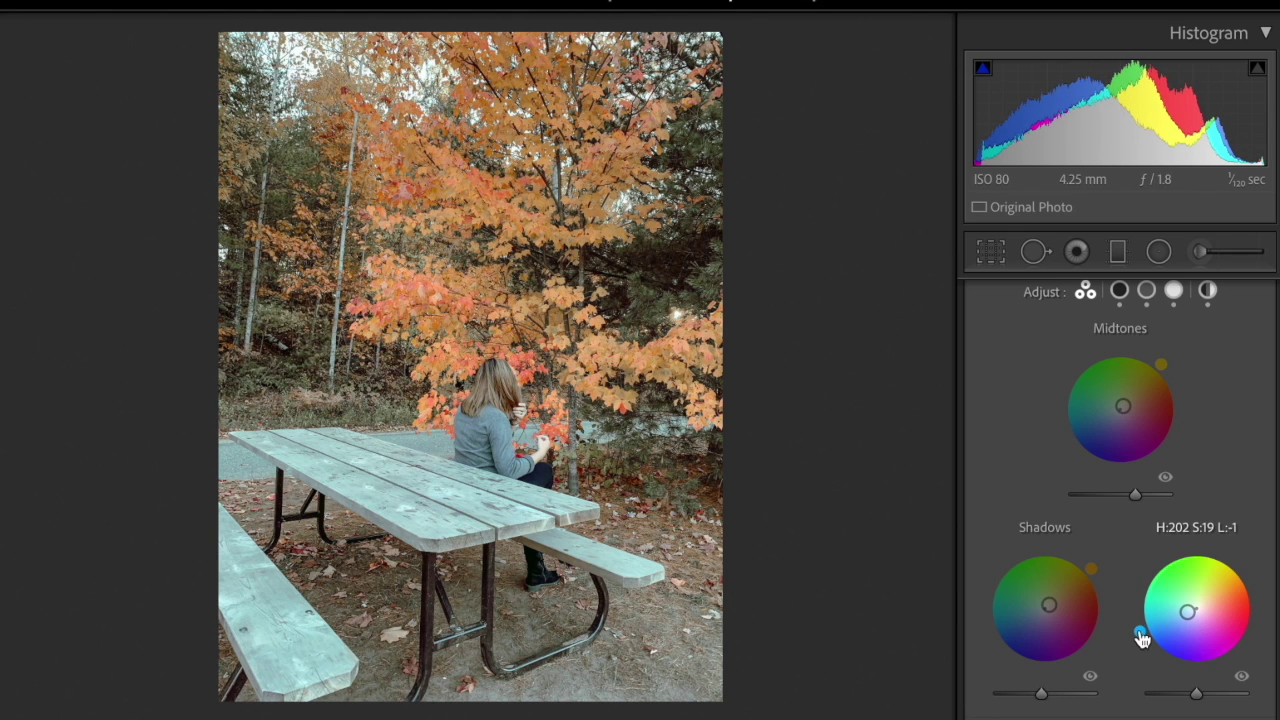
Step: Copy the autumn photo's settings, paste them onto the sunlit porch photo and review its HSL and colour grading
key(ctrl+shift+c)
click(860, 566)
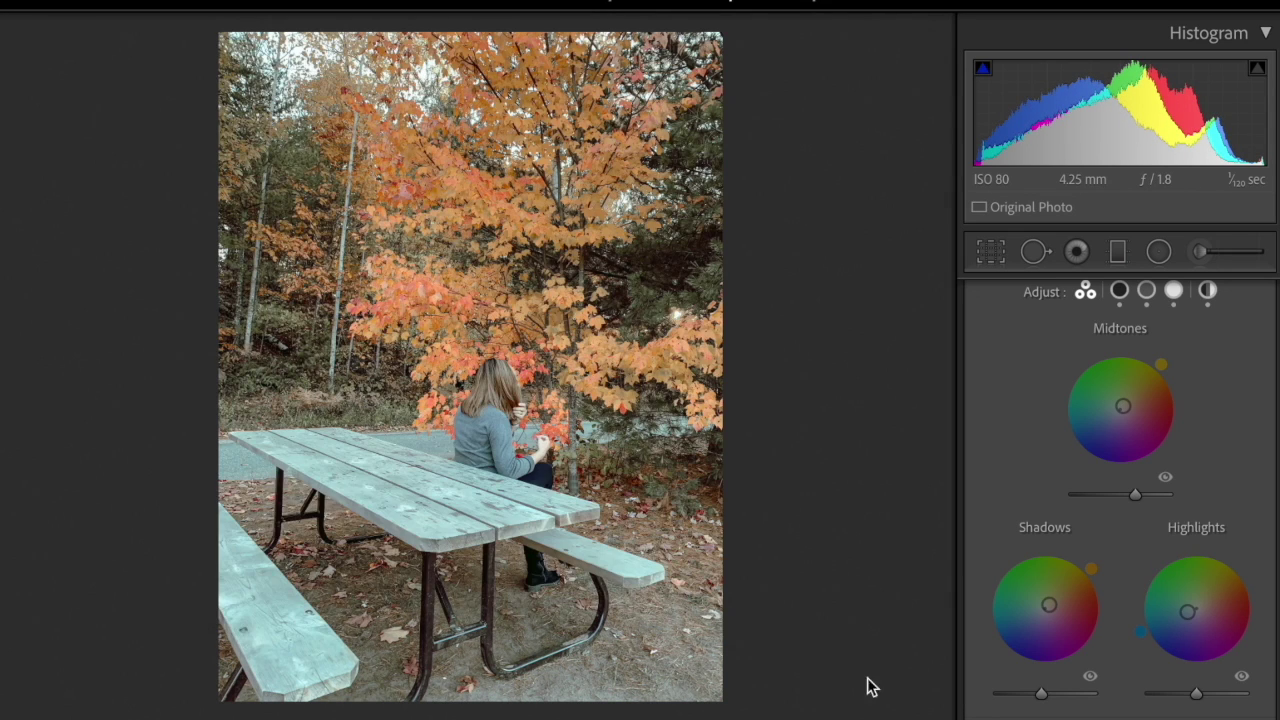
key(Right)
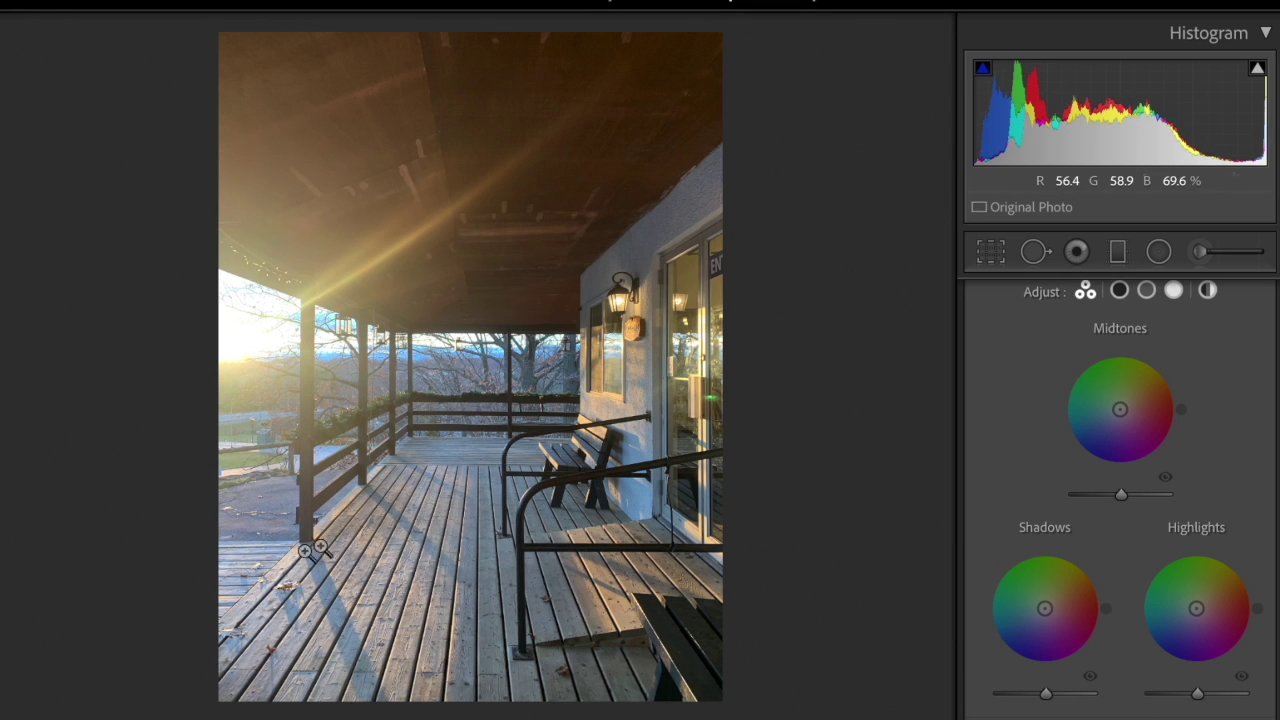
key(ctrl+v)
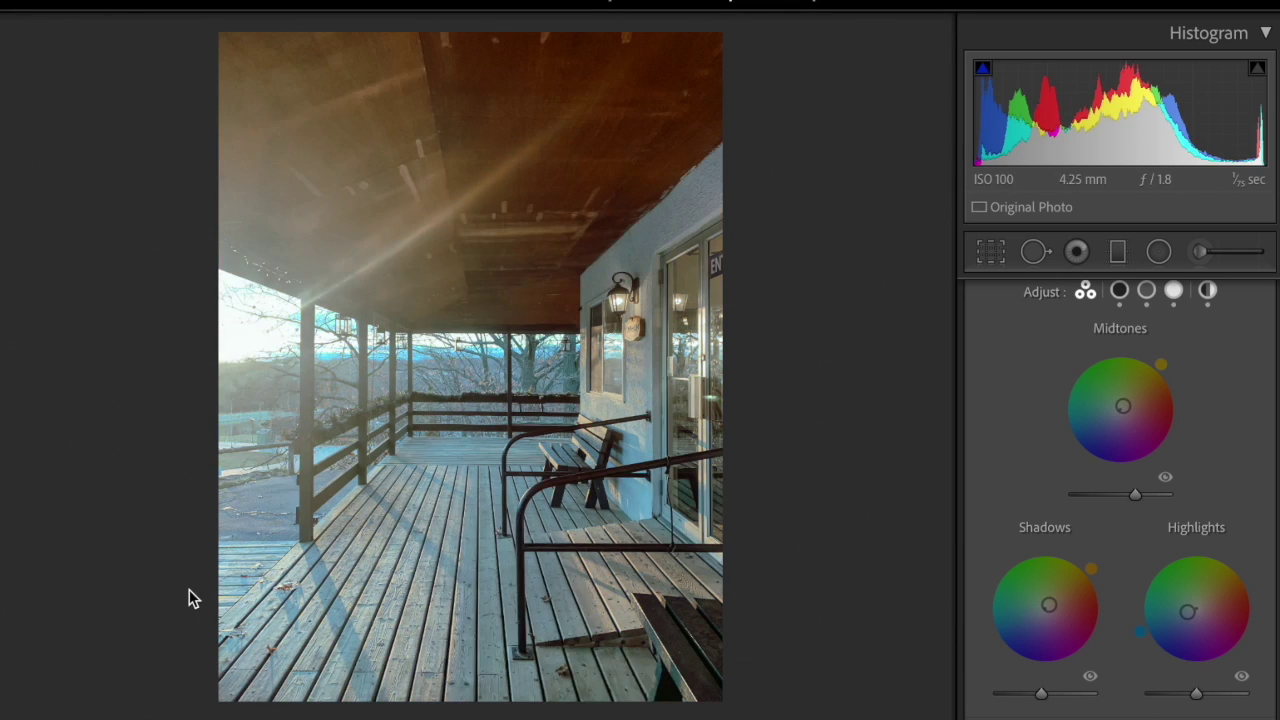
scroll(1150, 415, up, 10)
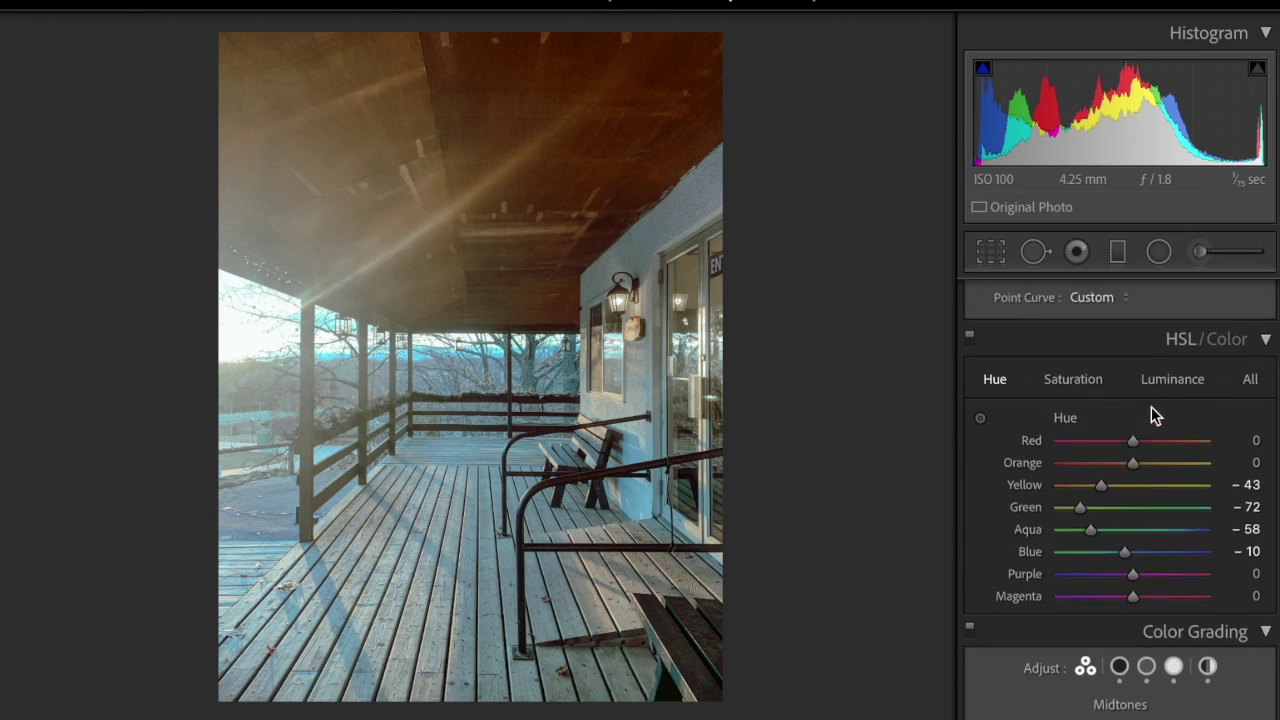
scroll(1143, 345, down, 10)
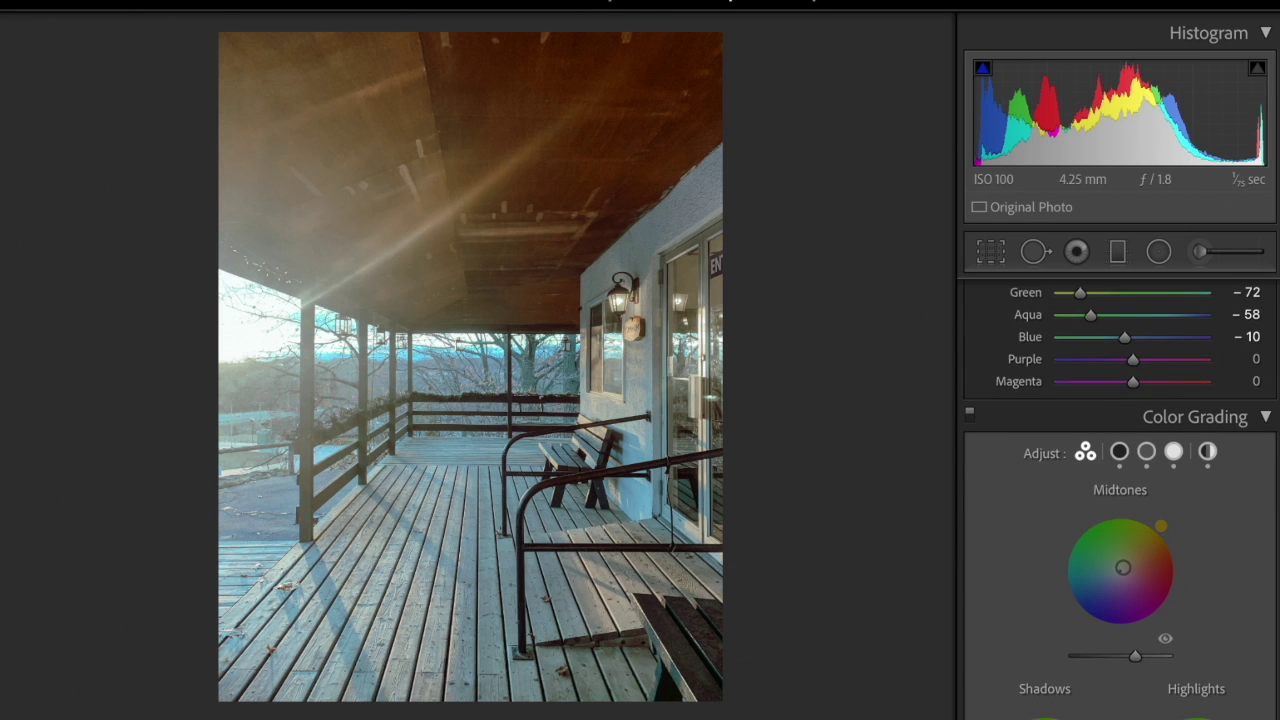
Step: Apply the copied settings to the bicycle photo and compare it with the original
key(Right)
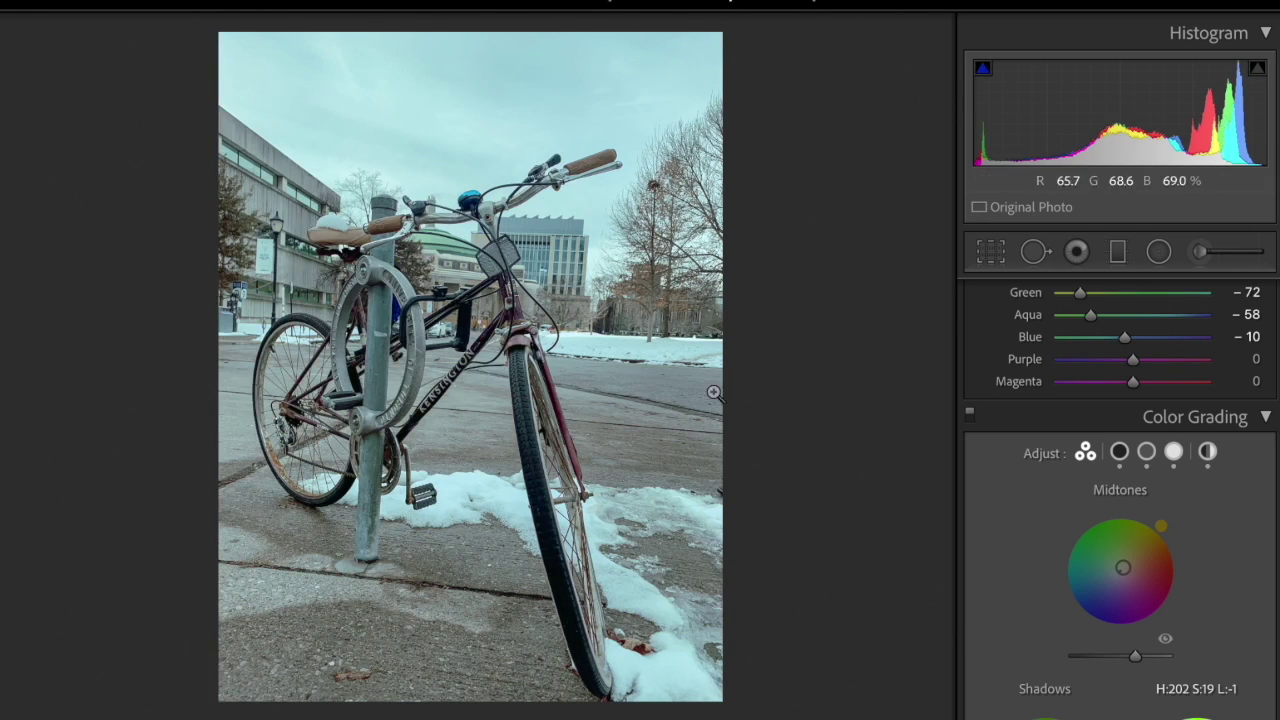
key(backslash)
key(backslash)
key(backslash)
key(backslash)
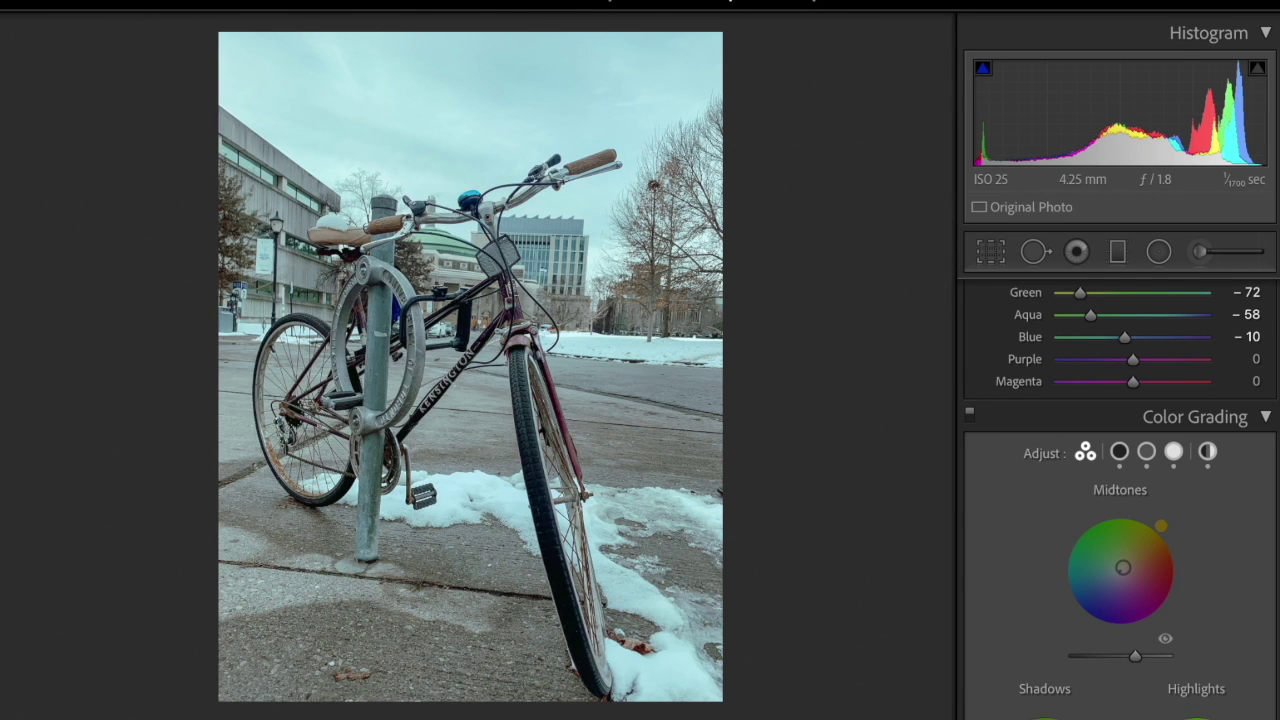
Step: Paste the copied settings onto the snowy street photo and the photo of boots on leaf-covered steps
key(Right)
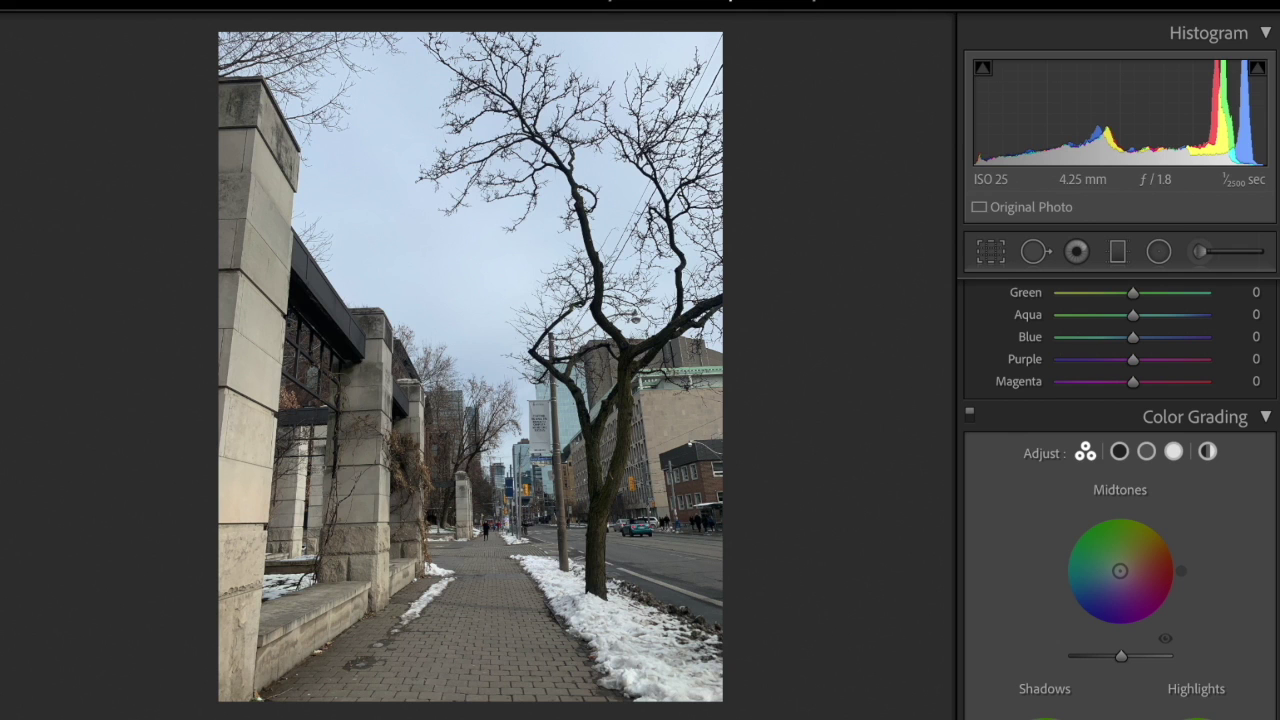
key(ctrl+shift+v)
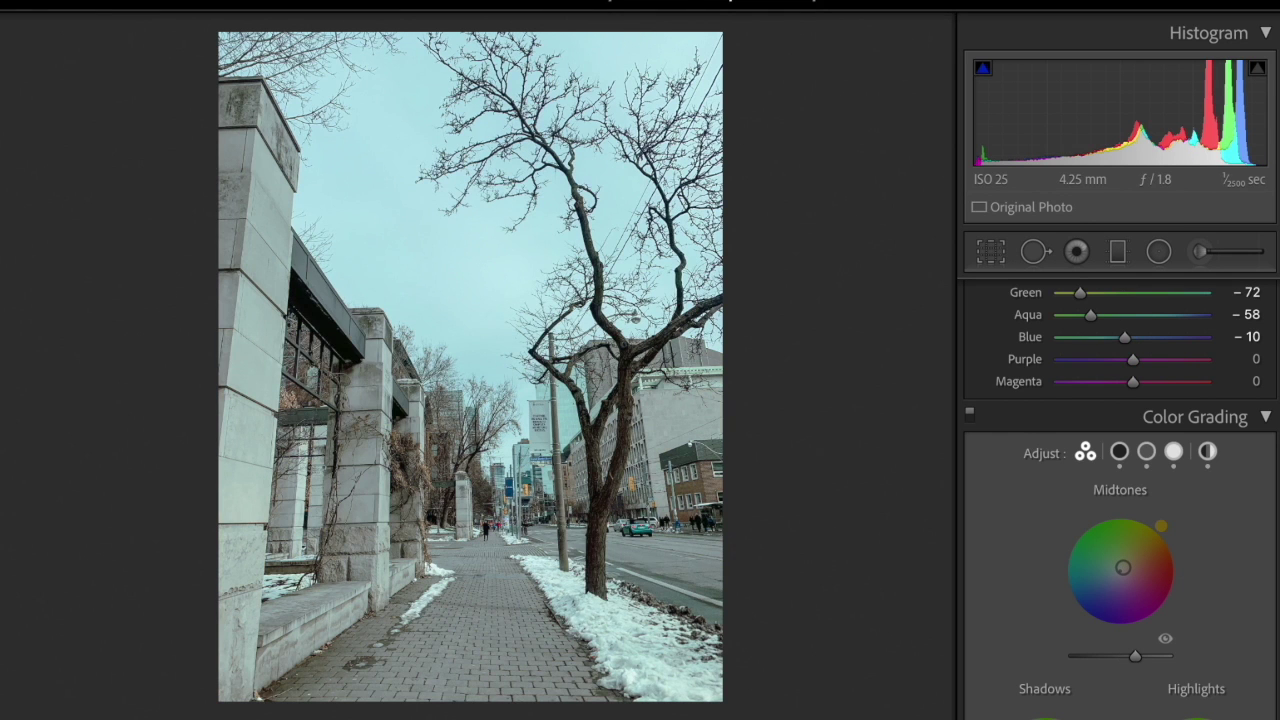
key(Right)
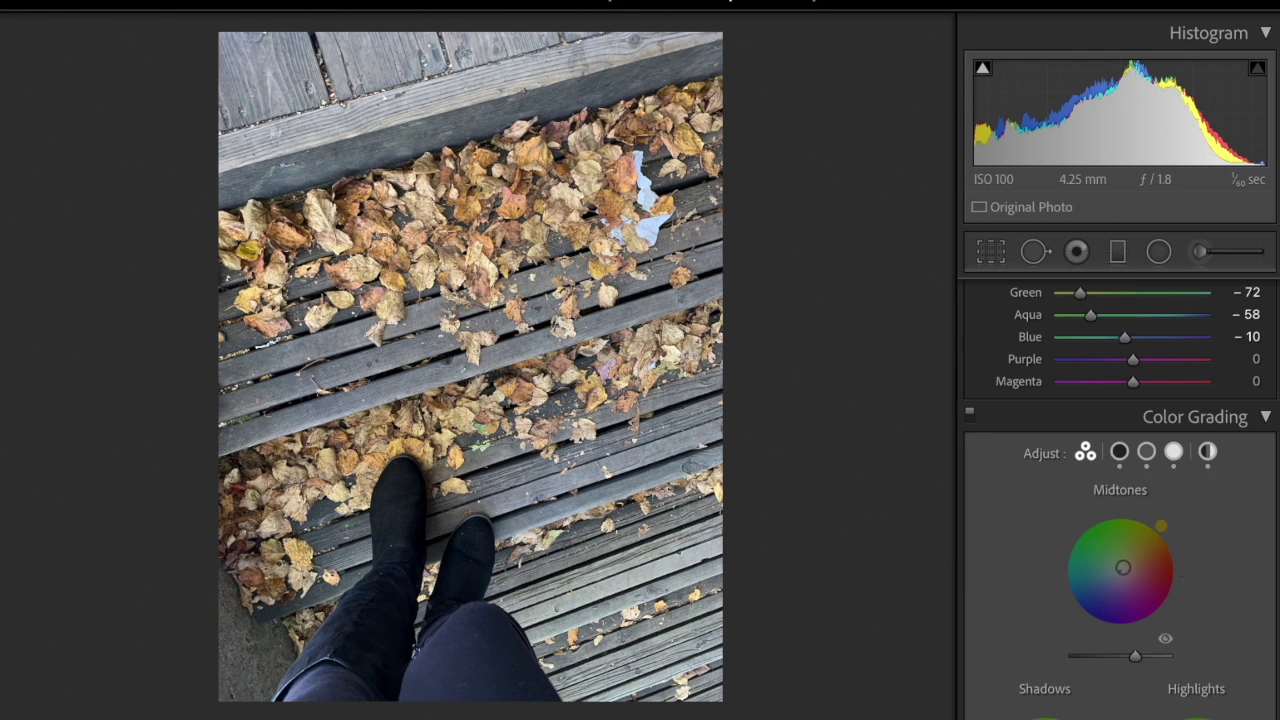
key(ctrl+shift+v)
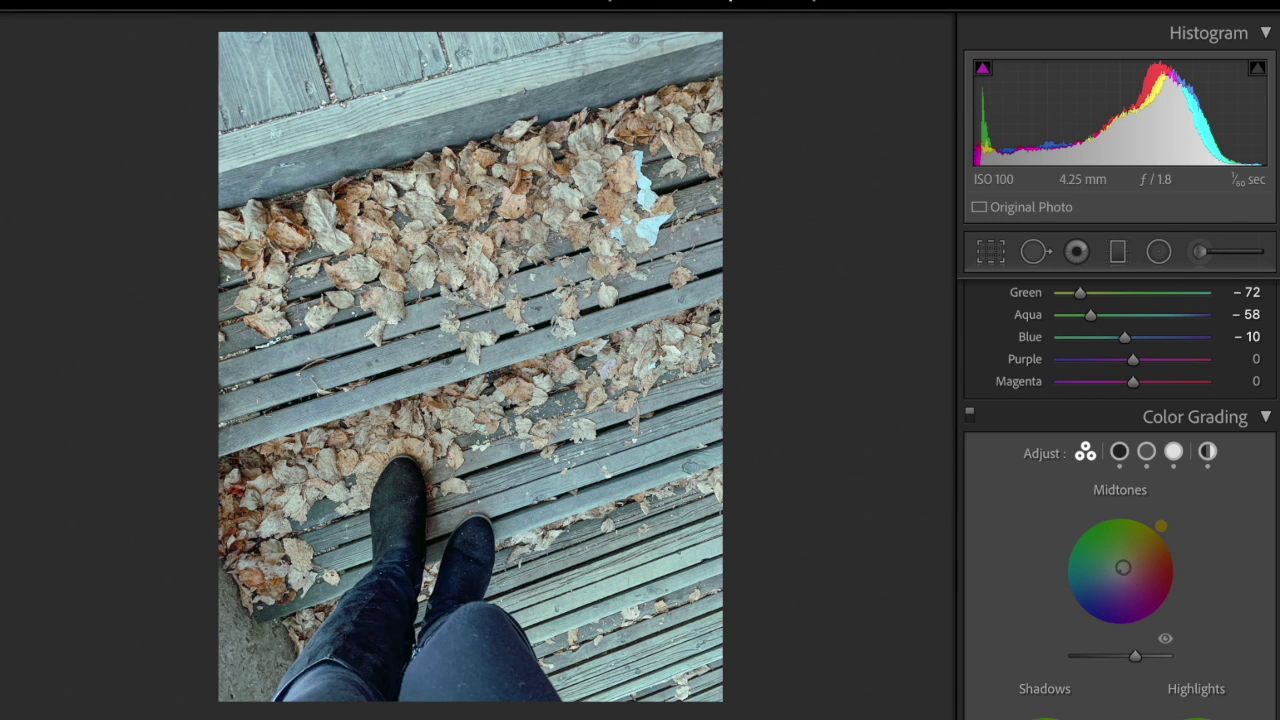
Step: Reshape the blue channel of the leaves photo's tone curve at its midtone, highlight and shadow points
scroll(1103, 505, up, 5)
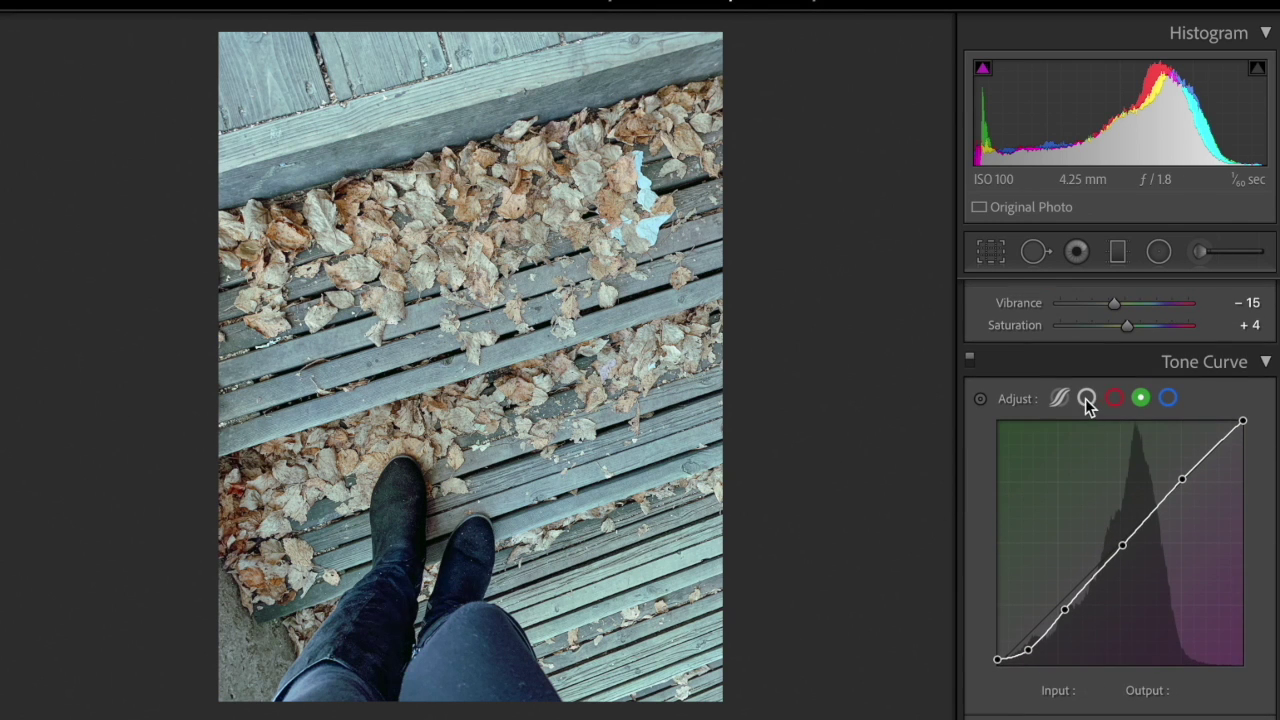
click(1168, 398)
drag(1125, 547, 1123, 543)
drag(1181, 481, 1183, 484)
drag(1060, 616, 1064, 620)
Step: Set the leaves photo's shadows to +40, blacks to +16, dehaze to +37, clarity to +14 and texture to +11
scroll(1090, 560, up, 5)
drag(1117, 531, 1149, 500)
double_click(1136, 547)
drag(1124, 650, 1143, 652)
drag(1124, 547, 1134, 549)
drag(1122, 629, 1130, 608)
Step: Set the leaves photo's contrast to −49 and its exposure to +0.20
scroll(1131, 523, up, 1)
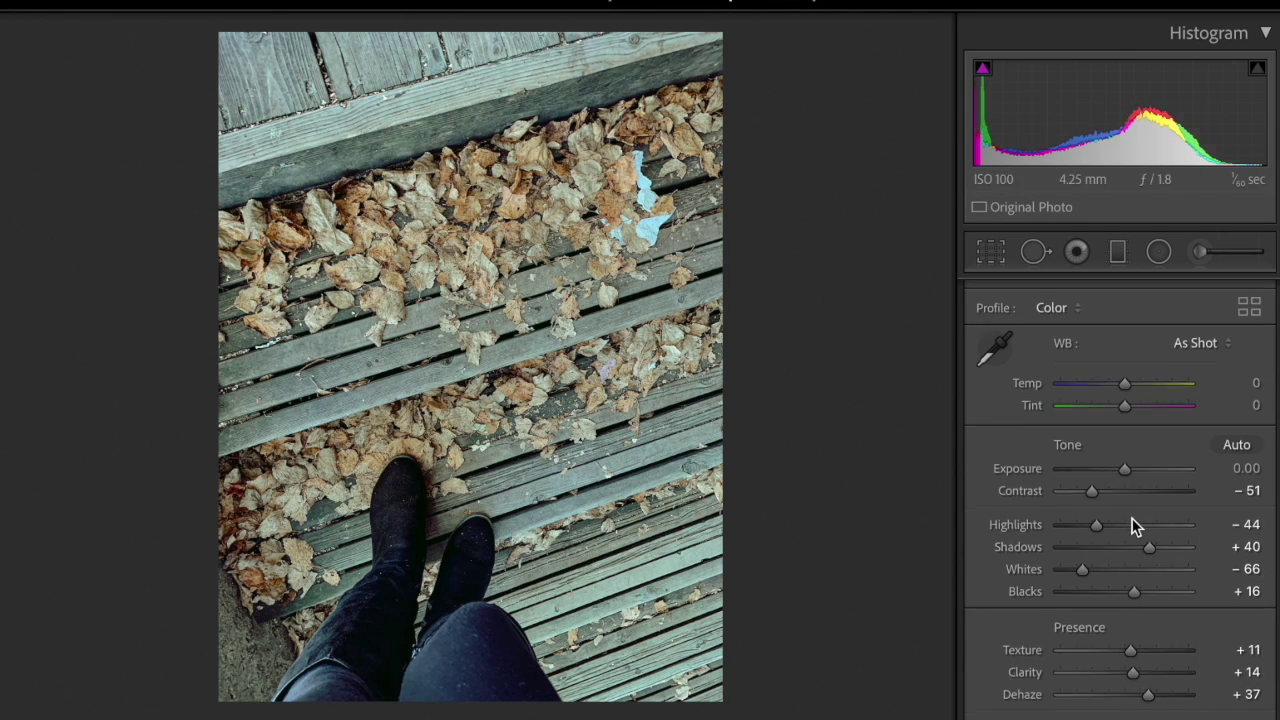
scroll(1110, 490, down, 1)
drag(1091, 457, 1095, 462)
key(equal)
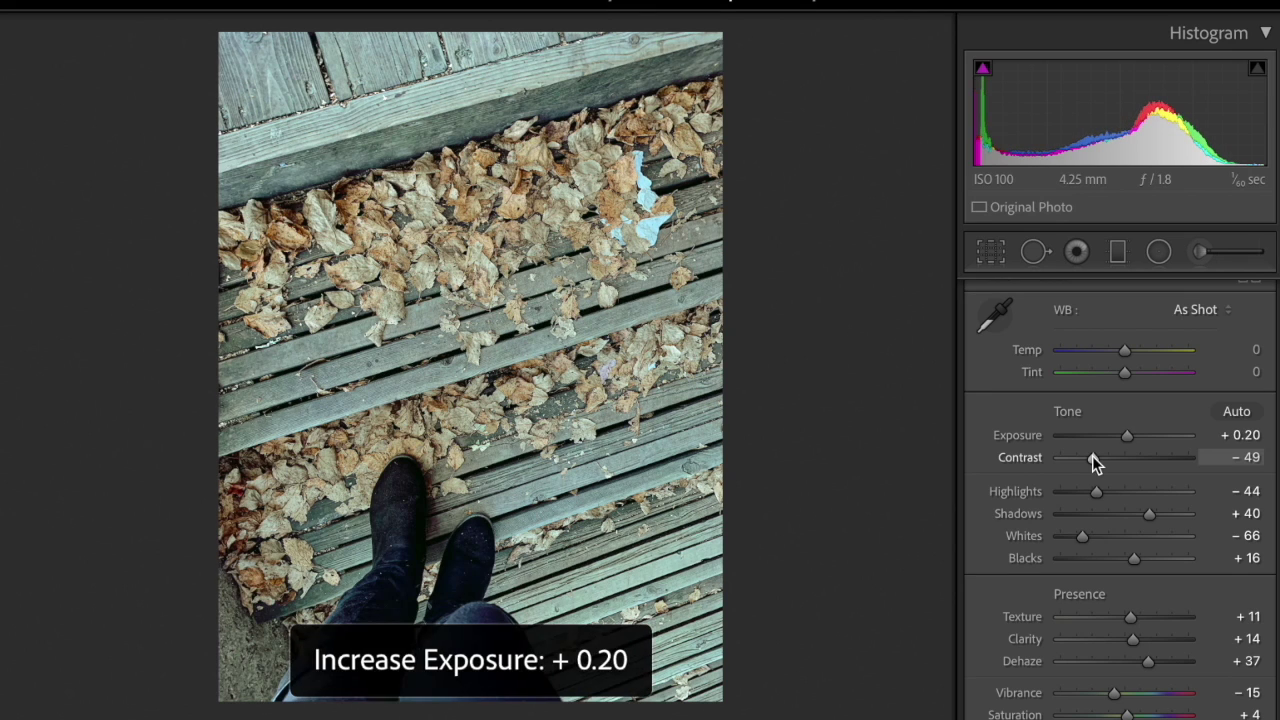
Step: Copy the leaves photo's settings and reset the glass cookie jar photo to its unedited state
key(super+shift+c)
key(Return)
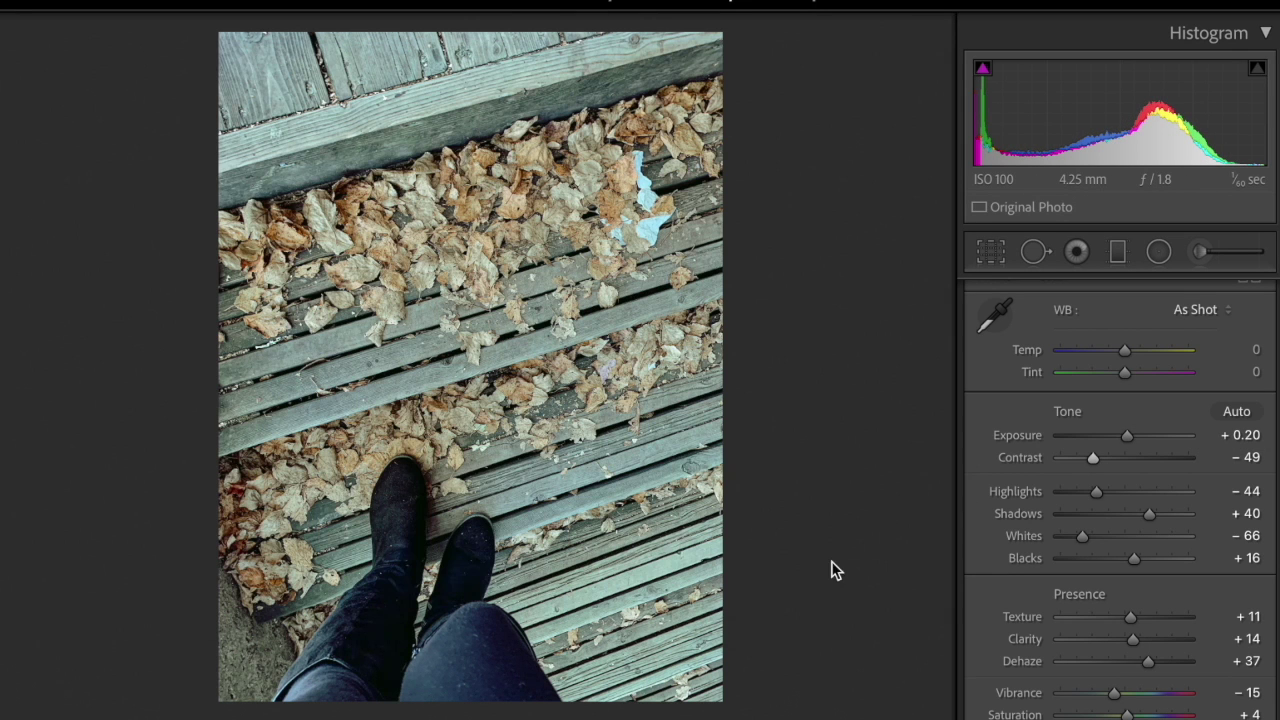
key(Right)
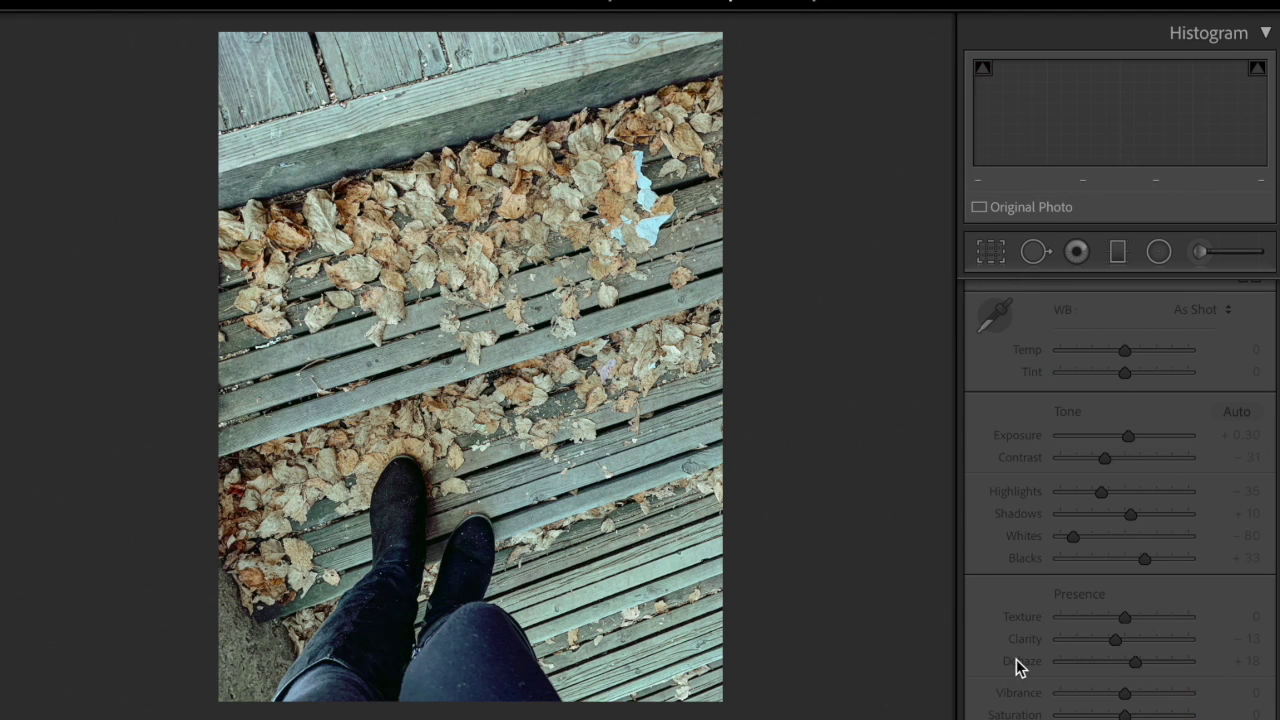
key(super+shift+r)
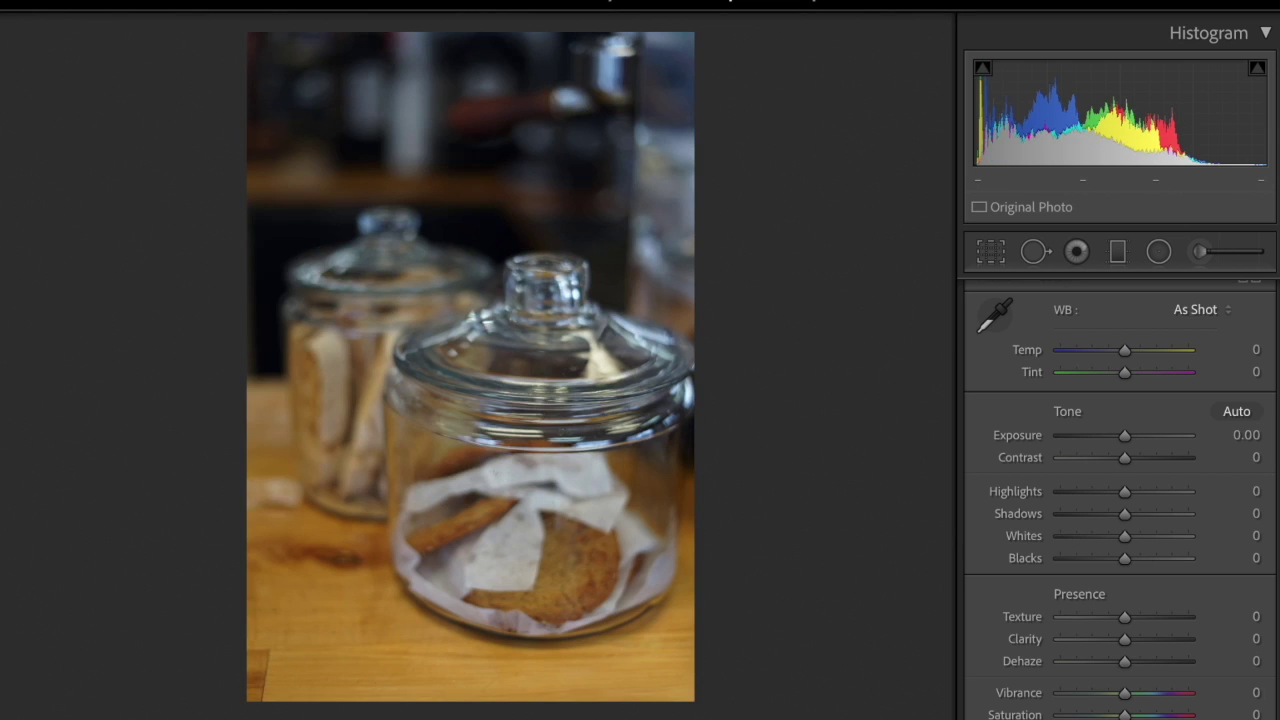
Step: Paste the copied settings onto the cookie jar photo, with exposure at +0.50 and dehaze at +23
key(super+shift+v)
key(equal)
key(equal)
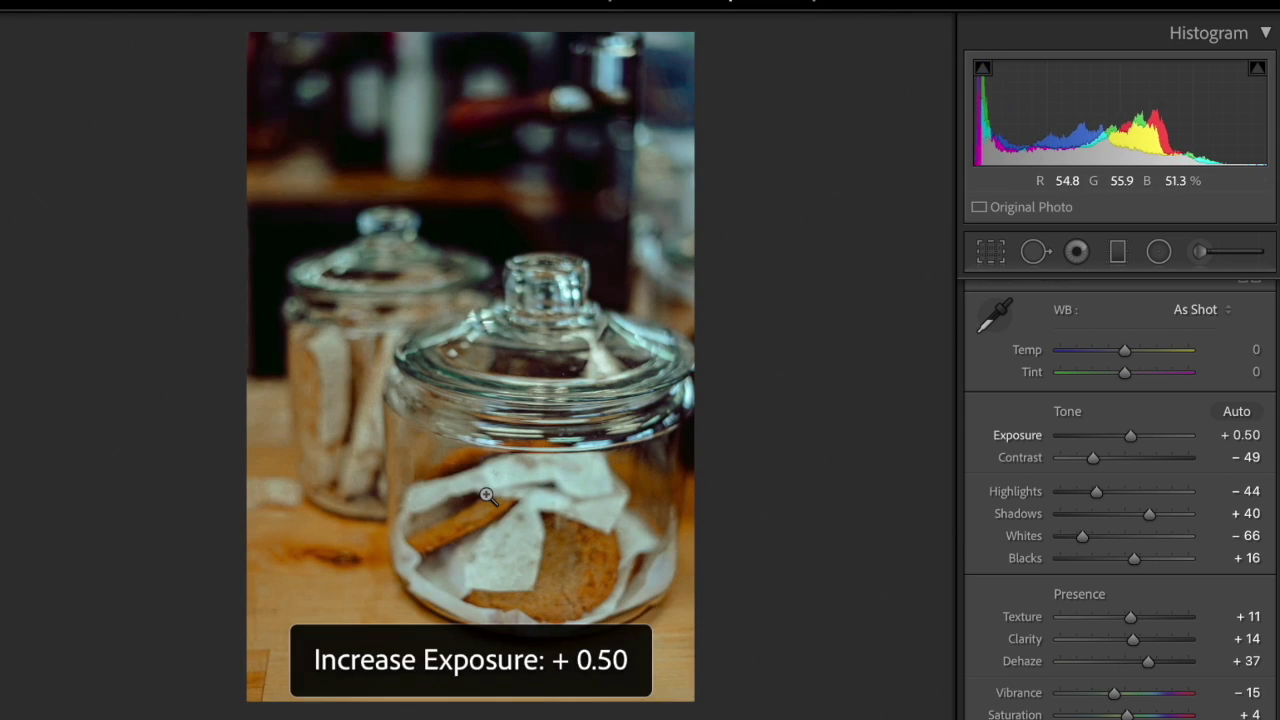
scroll(1114, 614, down, 3)
drag(1146, 520, 1134, 518)
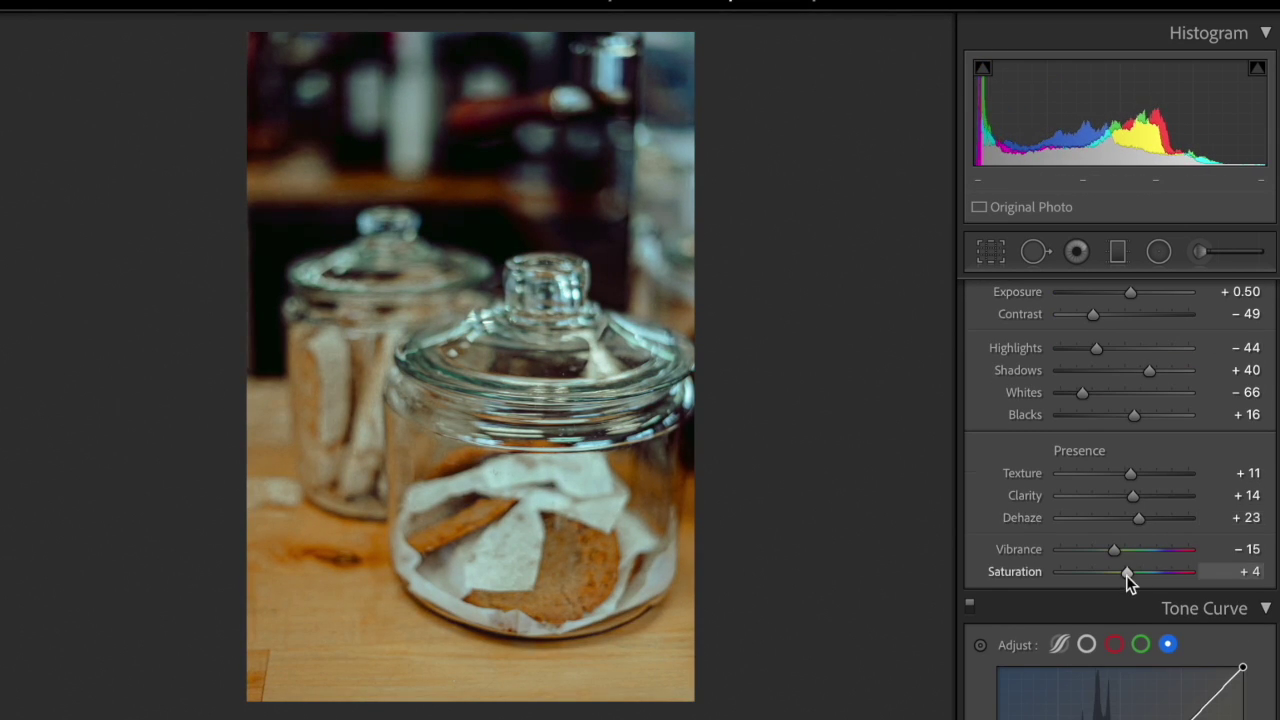
scroll(1125, 578, down, 8)
scroll(1123, 580, up, 5)
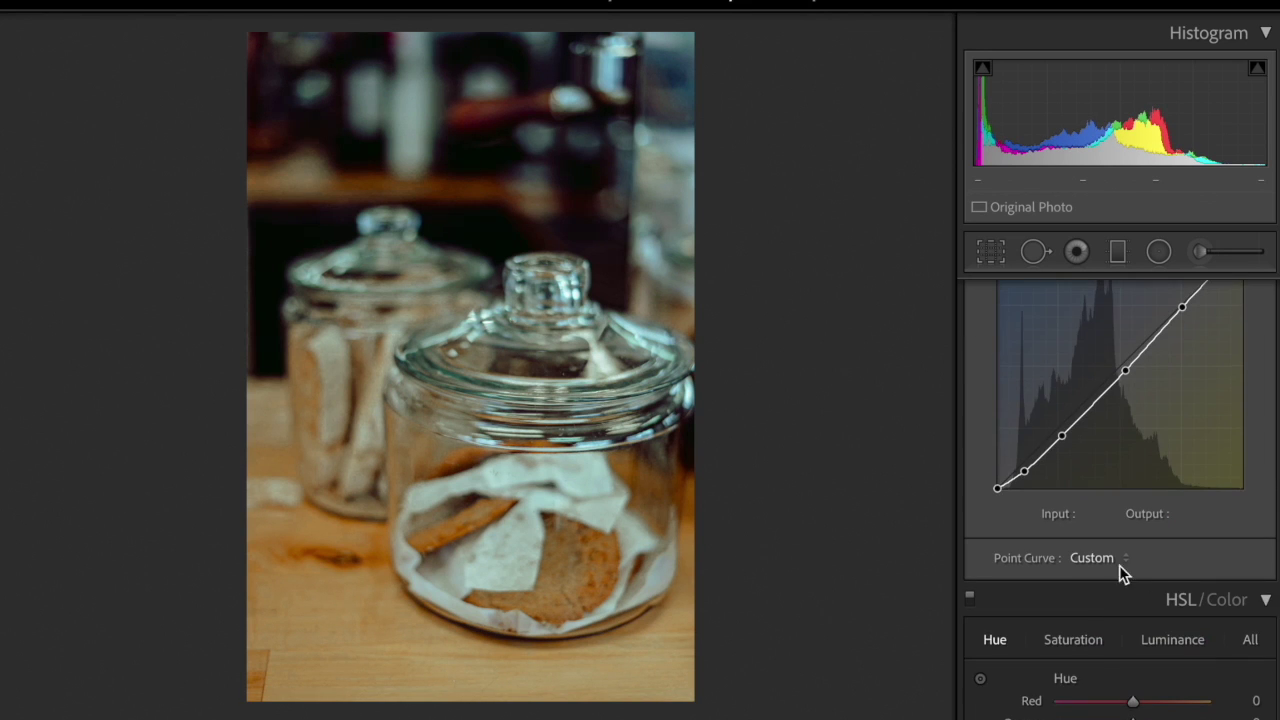
scroll(1081, 649, down, 8)
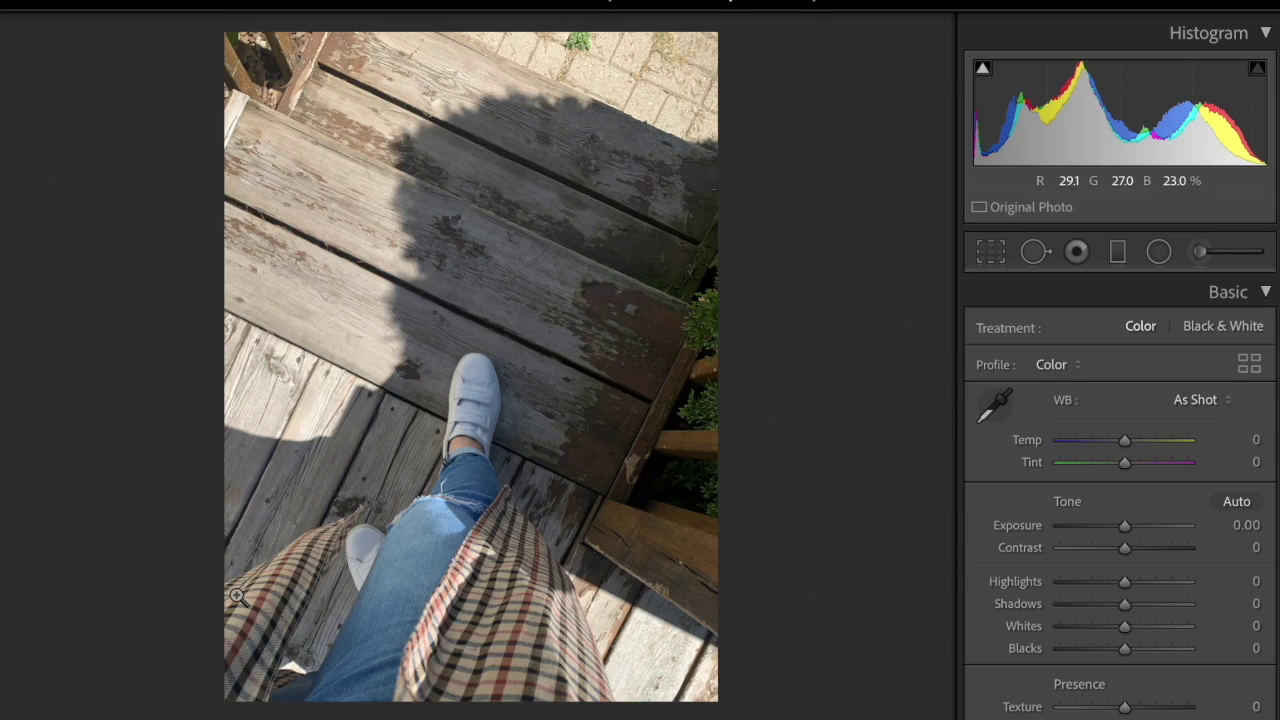
Step: Paste the copied settings onto the photo of white shoes on weathered wooden steps
key(ctrl+v)
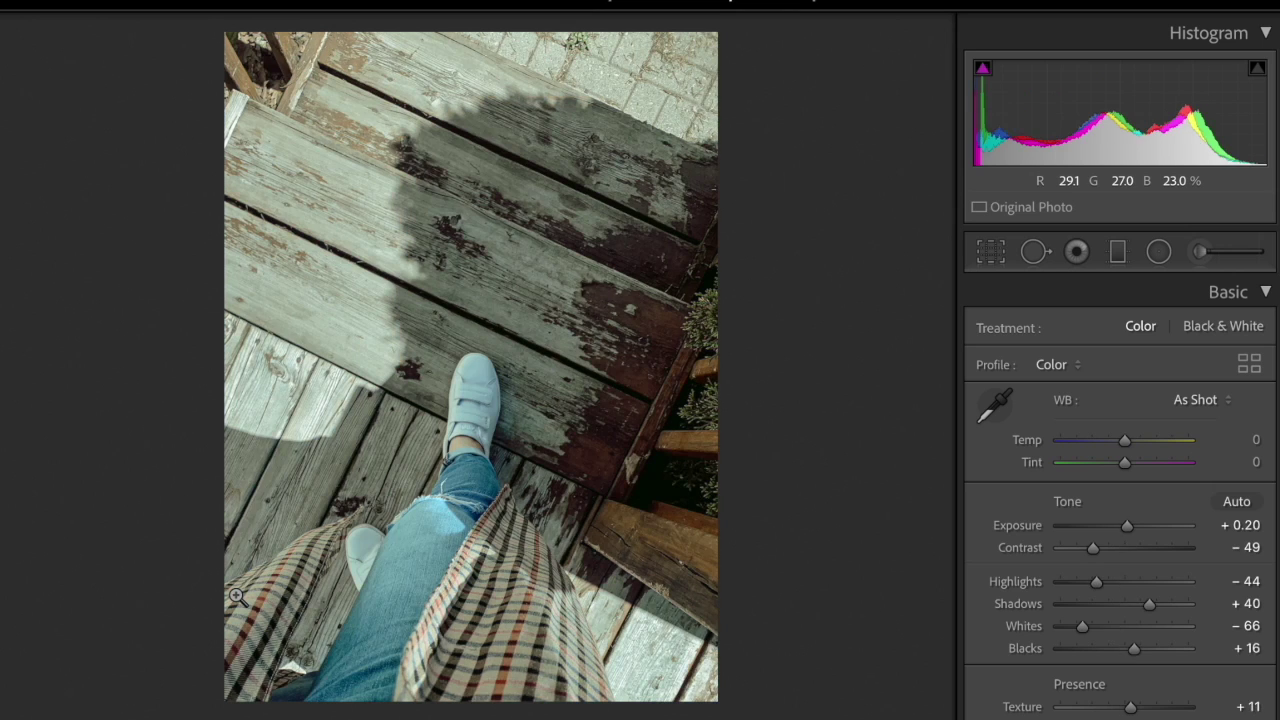
scroll(1169, 557, down, 15)
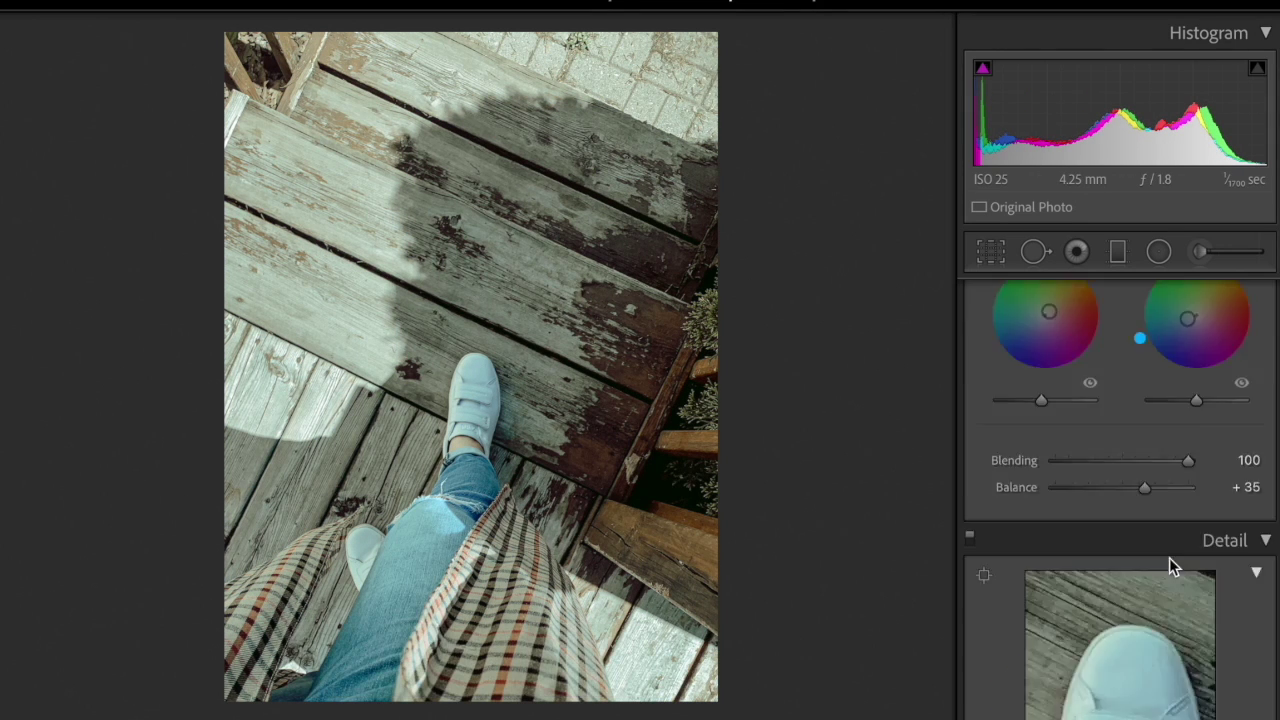
scroll(1100, 470, up, 3)
click(985, 395)
scroll(1066, 646, down, 4)
Step: Add grain to the white shoes photo with amount 33 and roughness 32
scroll(1064, 640, down, 12)
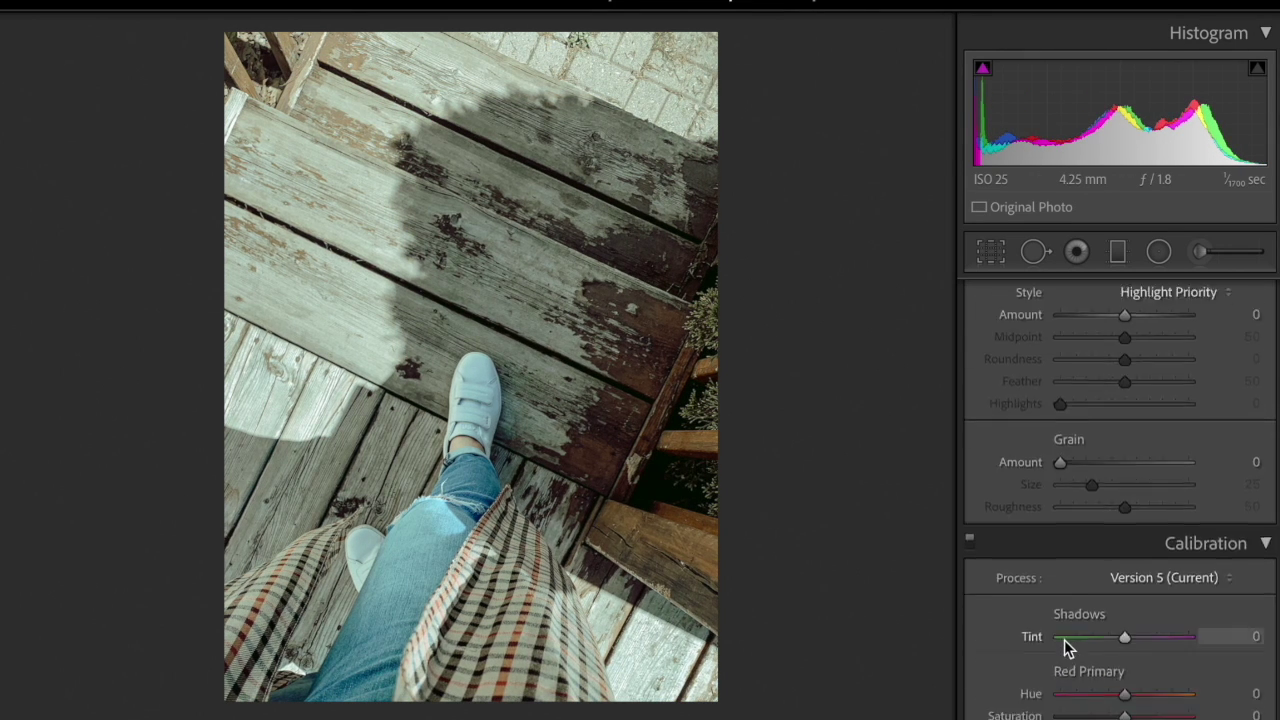
drag(1093, 370, 1105, 371)
scroll(1103, 414, down, 2)
scroll(1099, 418, up, 3)
scroll(1099, 418, up, 3)
scroll(1100, 420, down, 5)
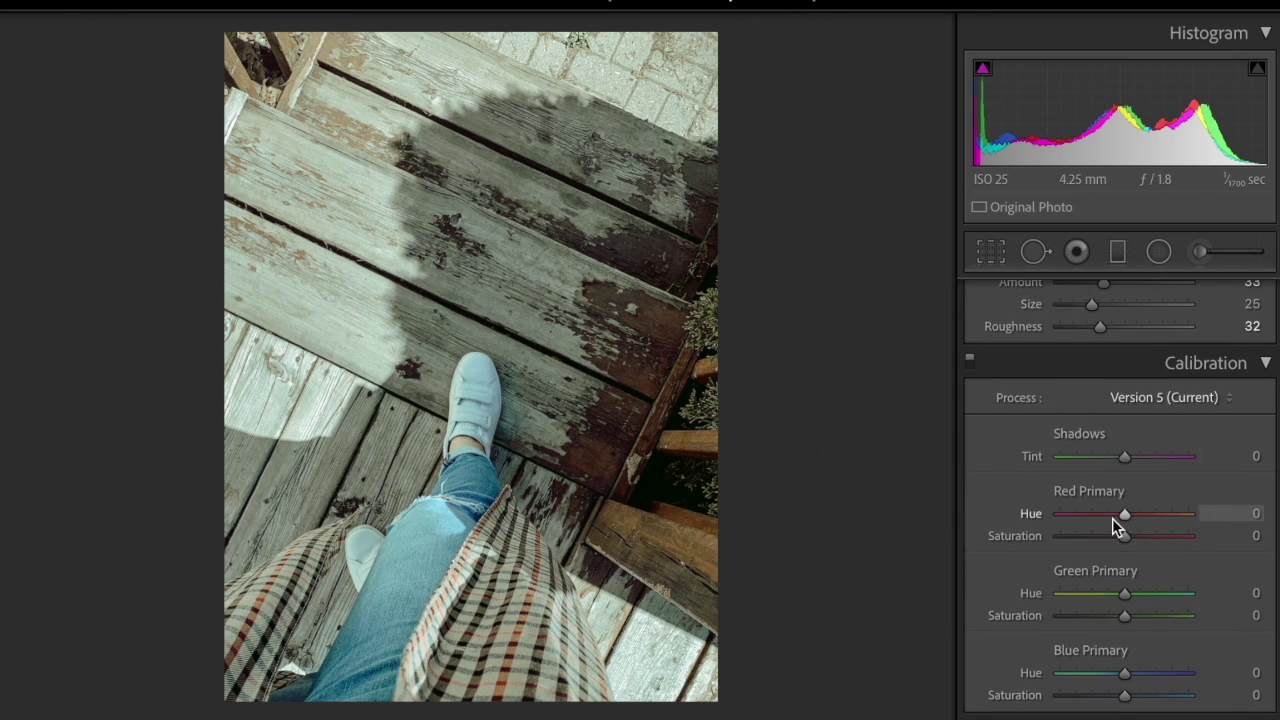
Step: Copy the white shoes photo's settings and reset the photo of the hand-held iced coffee
key(ctrl+shift+c)
click(822, 567)
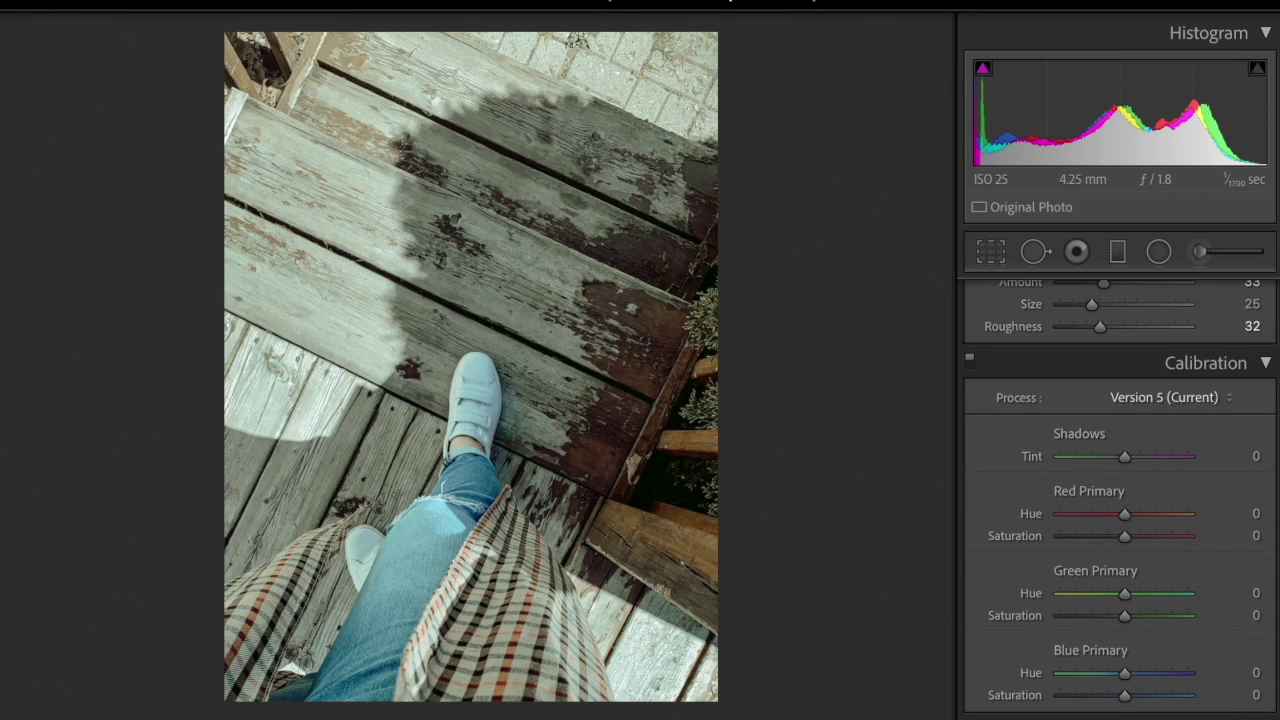
key(Right)
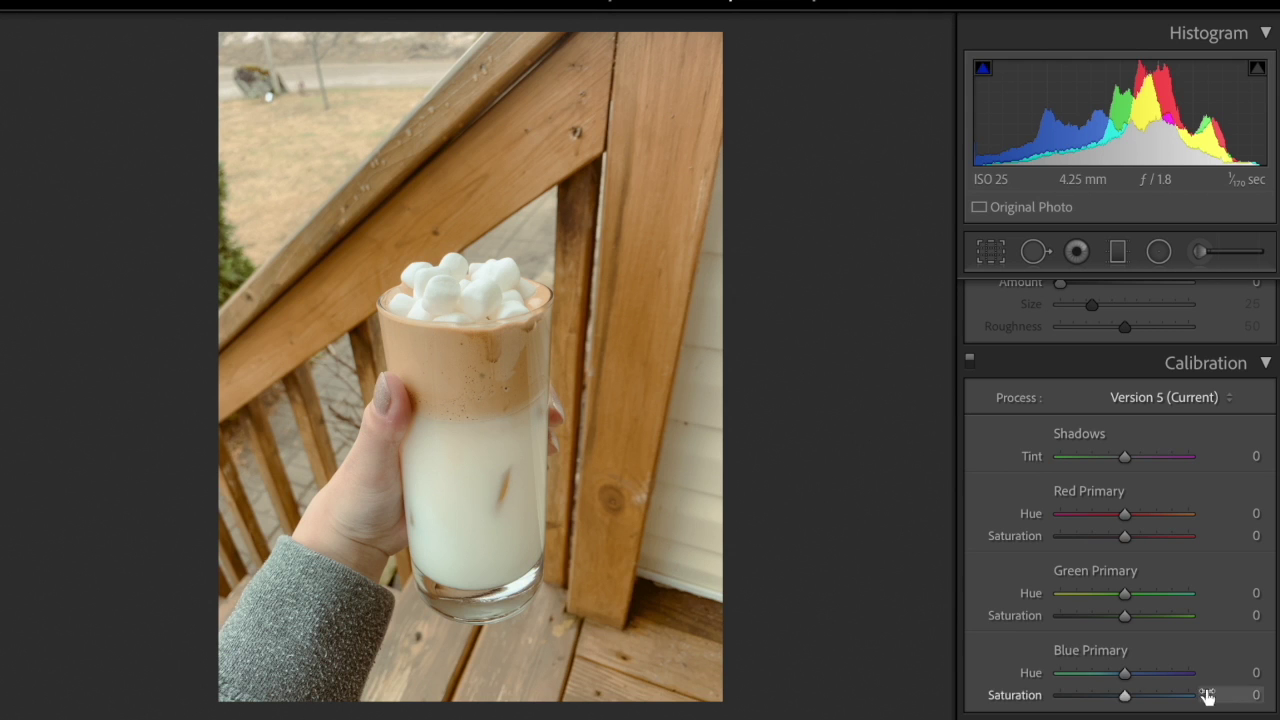
key(ctrl+shift+v)
scroll(1163, 666, up, 10)
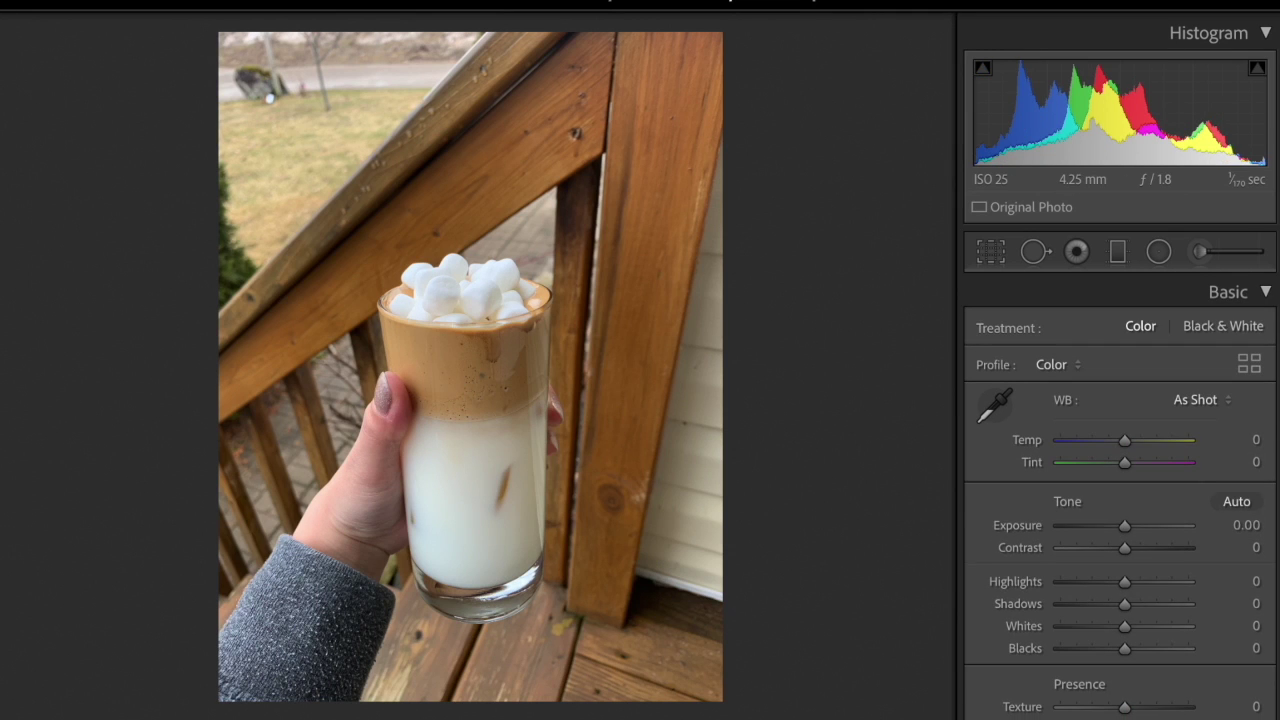
Step: Paste the copied settings onto the hand-held coffee photo, with exposure at +0.40 and vibrance at −30
key(ctrl+shift+v)
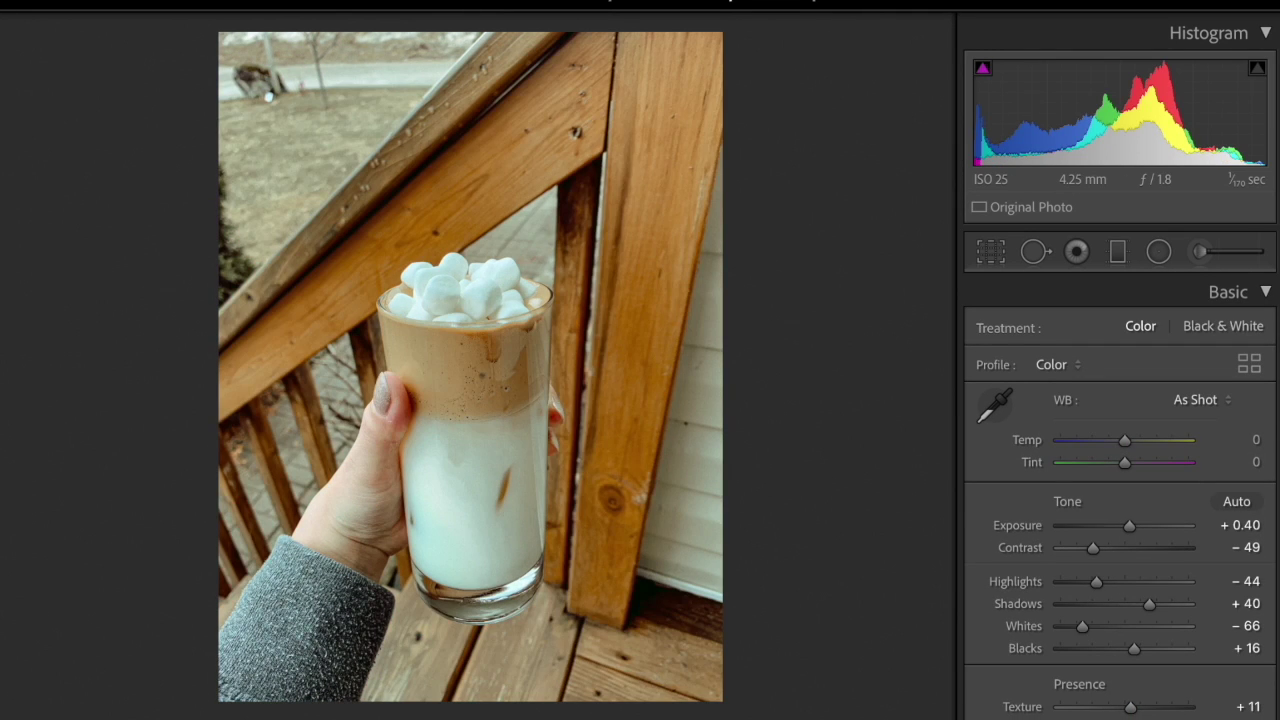
scroll(1151, 523, down, 5)
drag(1117, 471, 1104, 467)
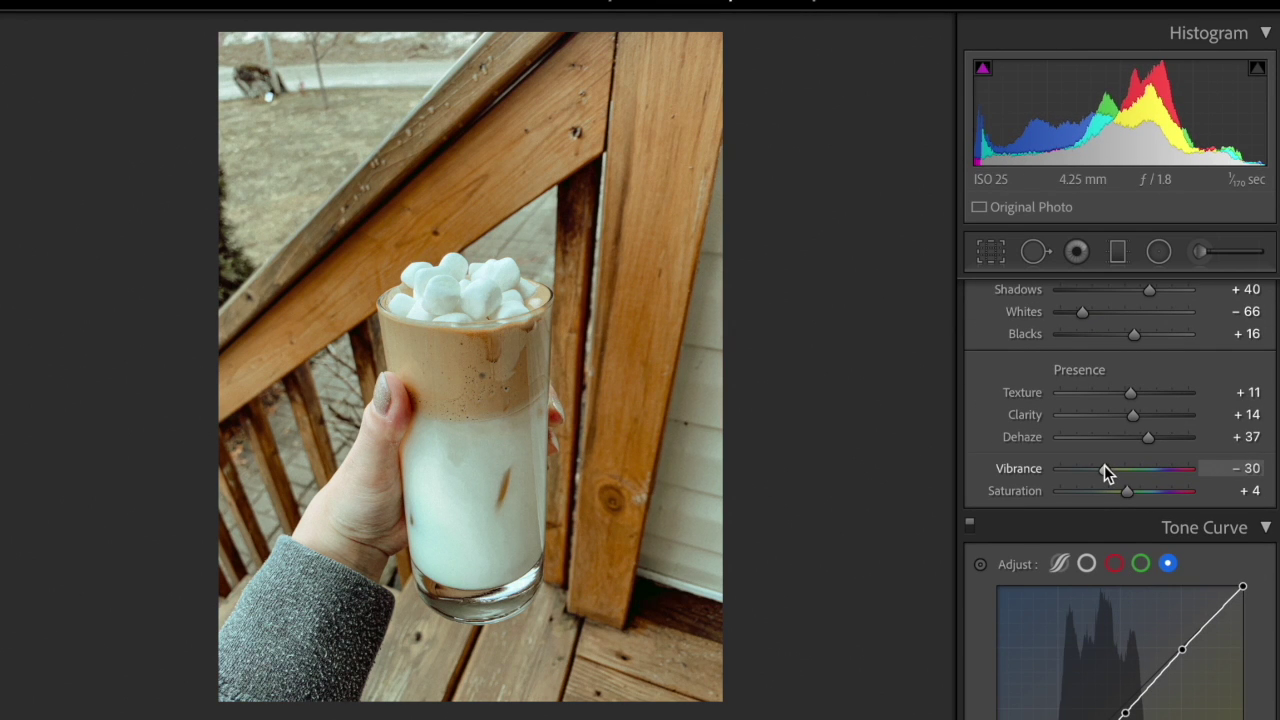
Step: Copy the hand-held coffee photo's settings onto the photo of the glass on the wooden table and raise its exposure slightly
key(ctrl+shift+c)
click(851, 564)
key(Right)
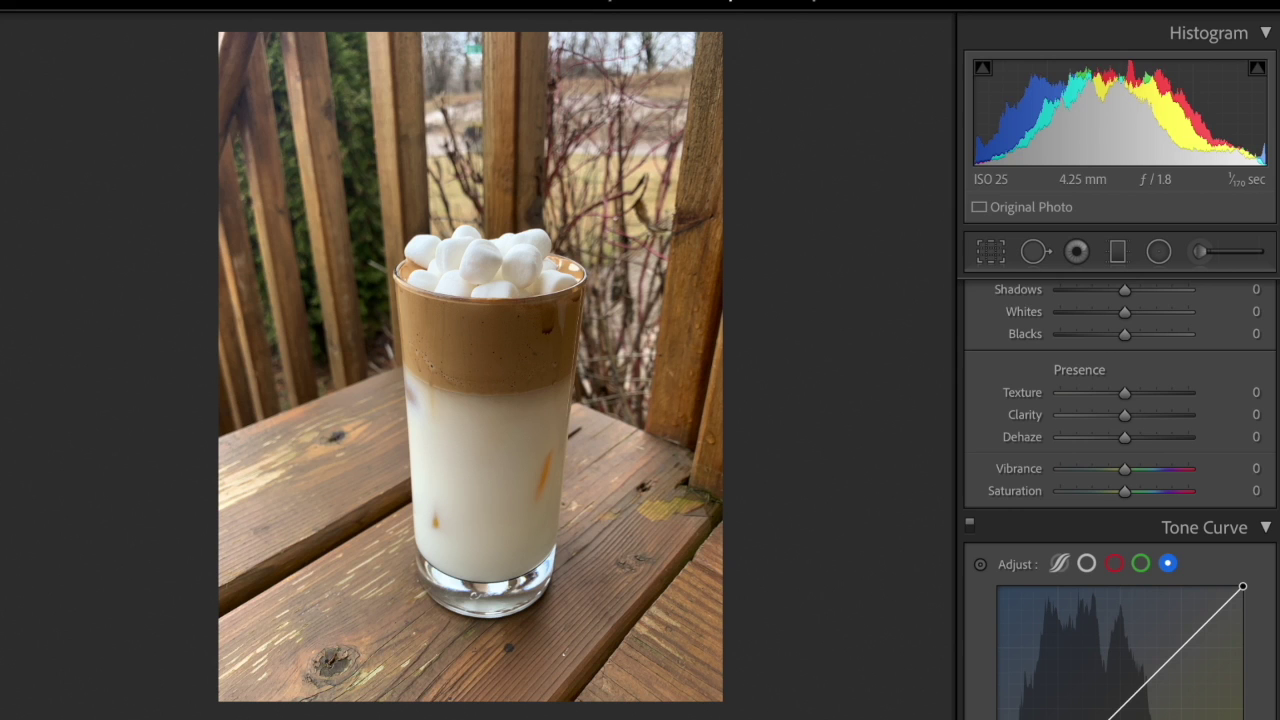
key(ctrl+shift+v)
key(equal)
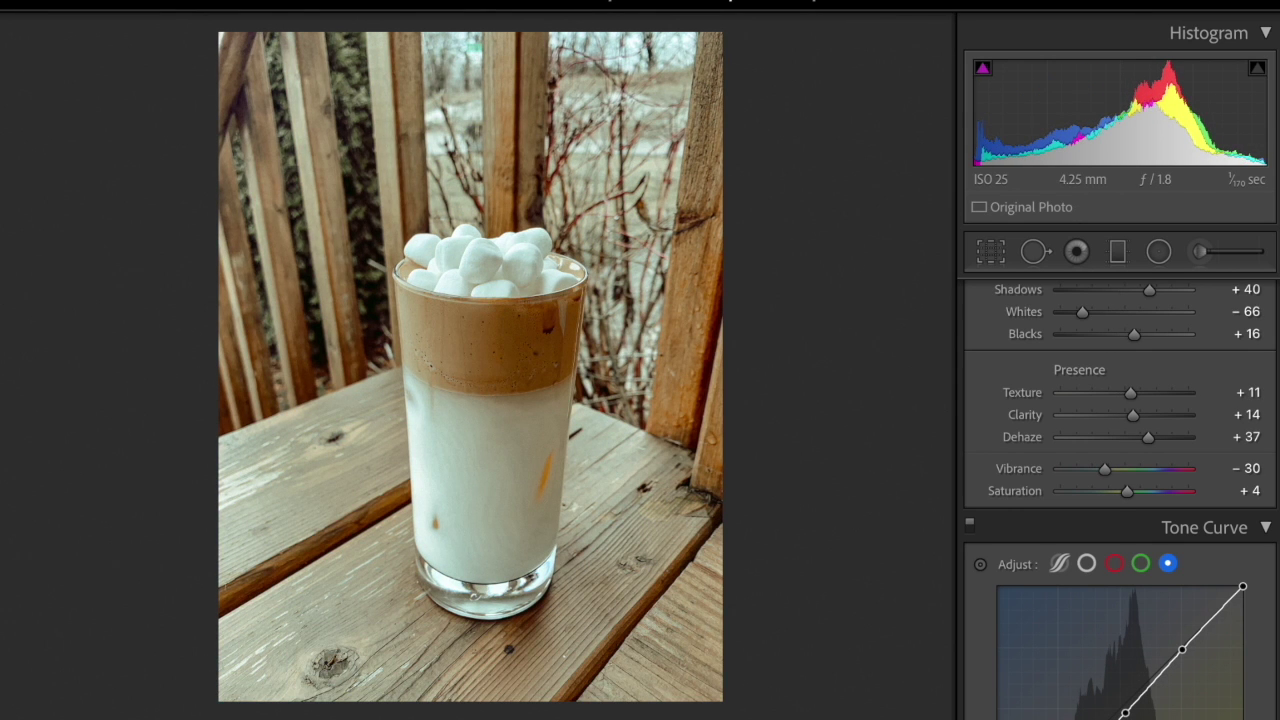
Step: Apply the copied look to the reset city intersection photo and compare it with the unedited version
key(Right)
key(ctrl+shift+r)
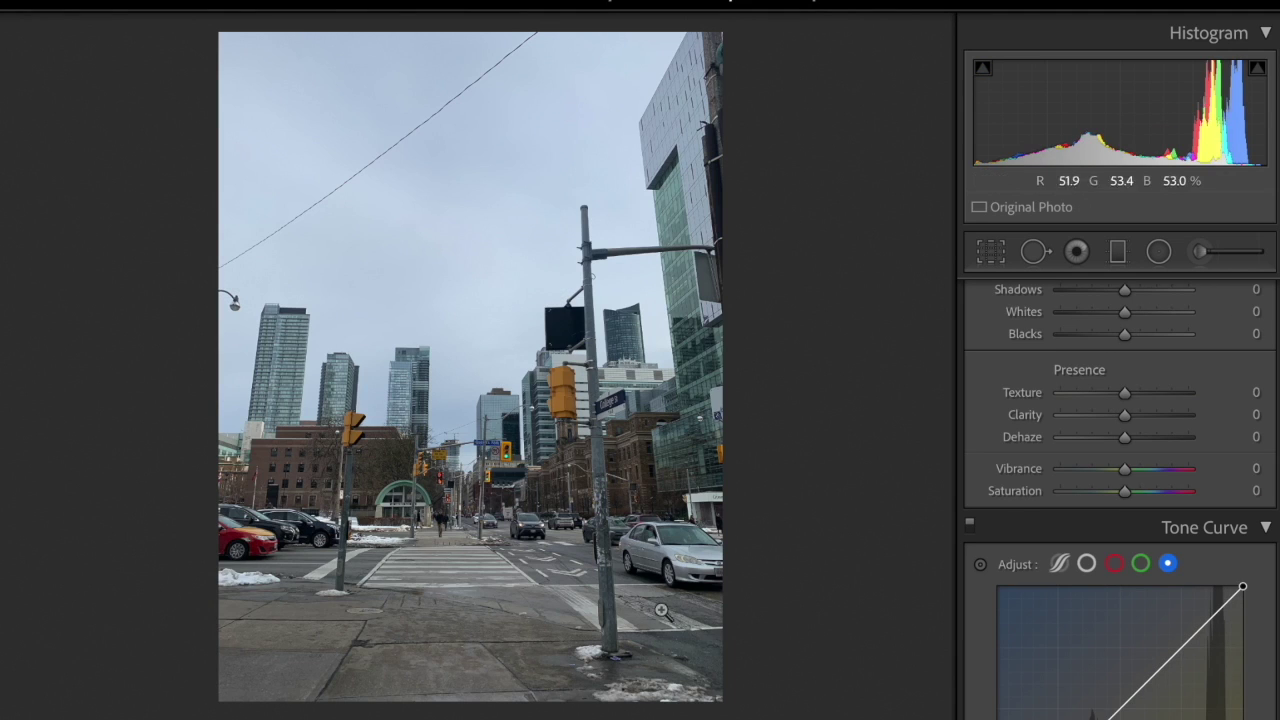
key(ctrl+z)
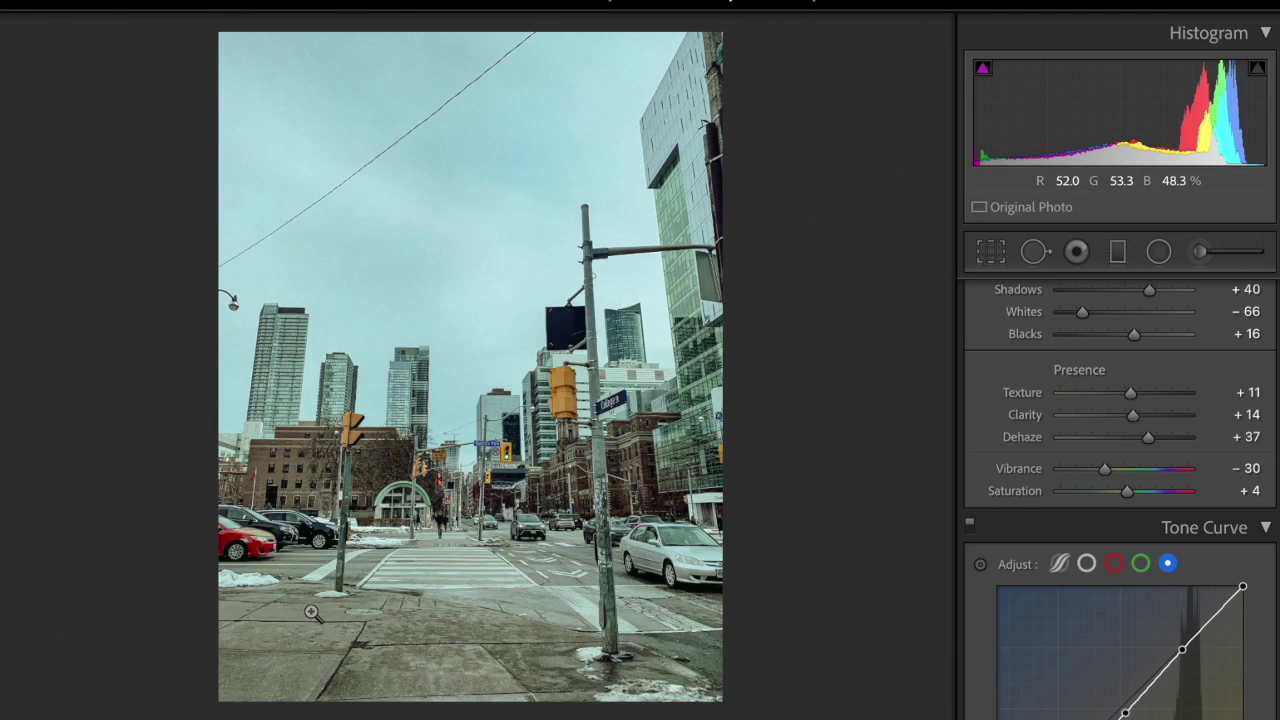
key(backslash)
key(backslash)
key(ctrl+shift+r)
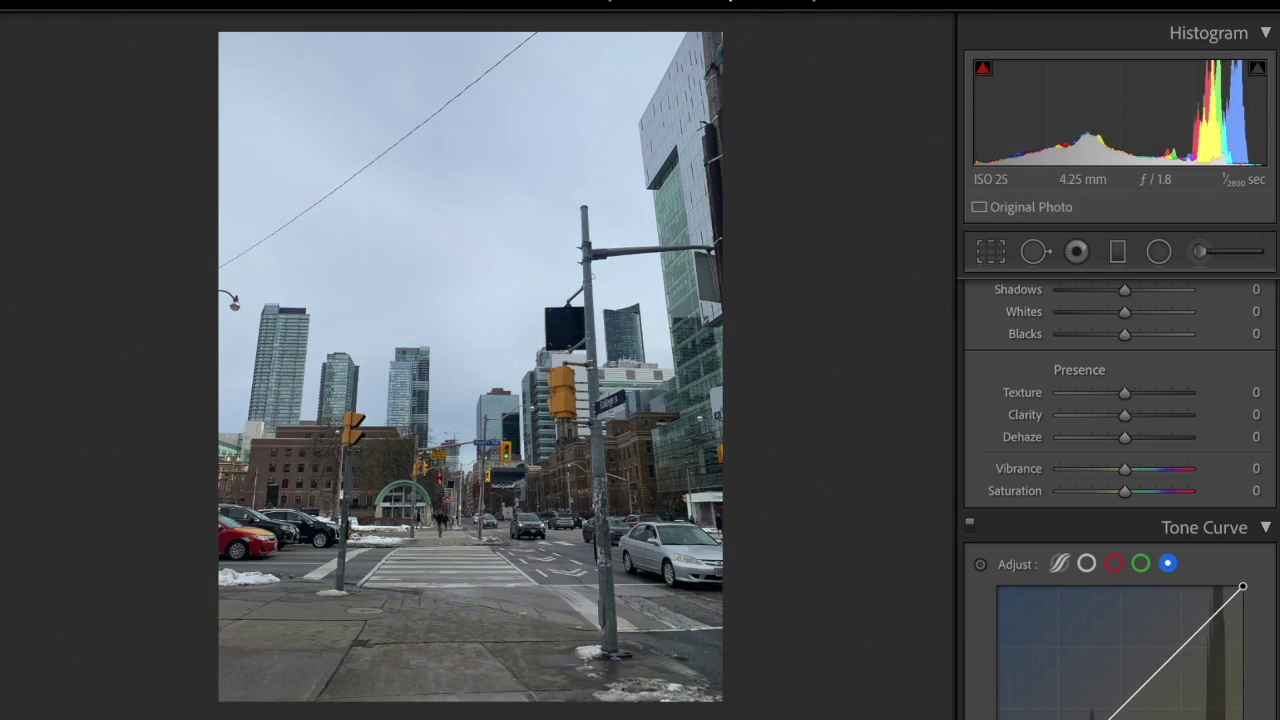
Step: Paste the copied settings onto the university building photo and onto the covered porch photo in place of its earlier edit
key(Right)
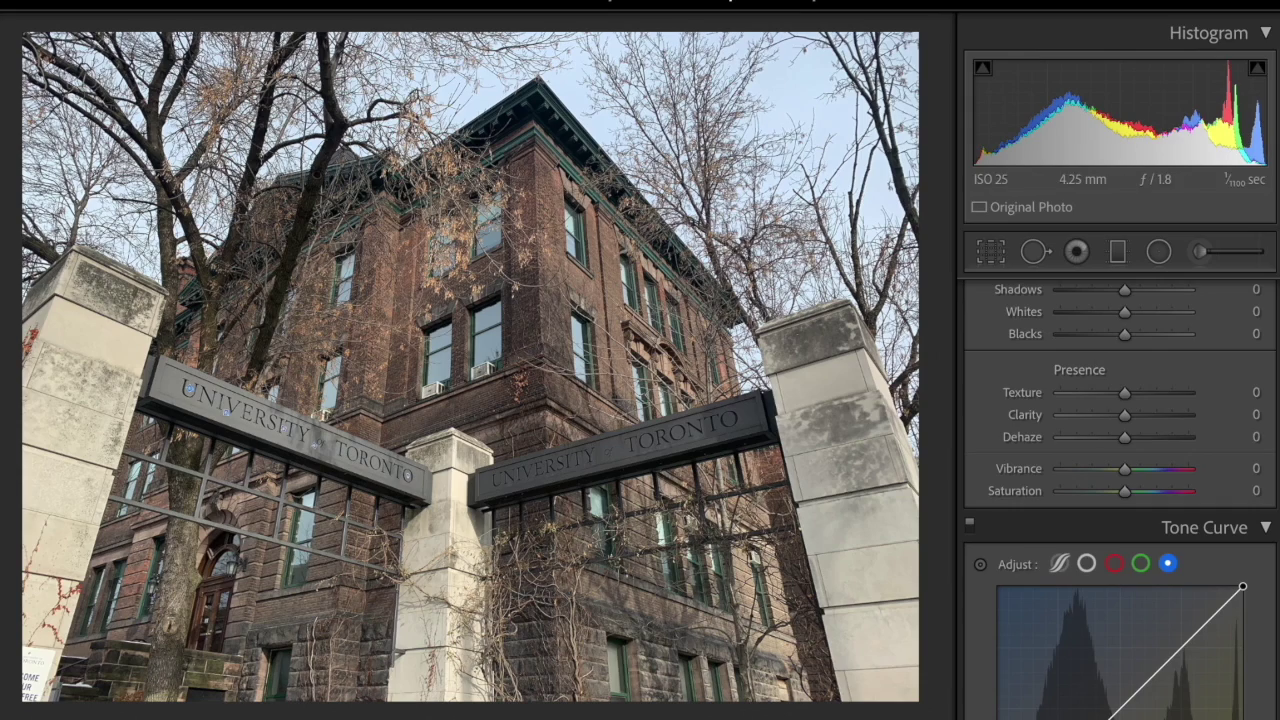
key(ctrl+shift+v)
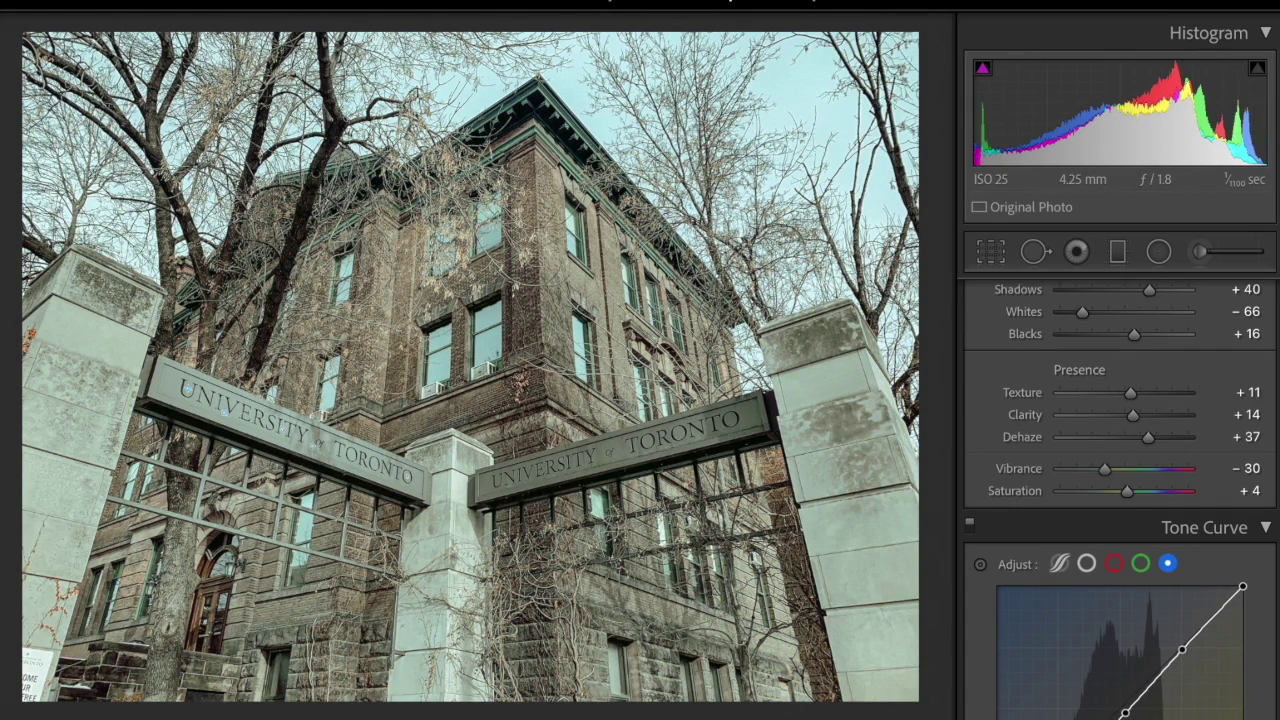
key(Right)
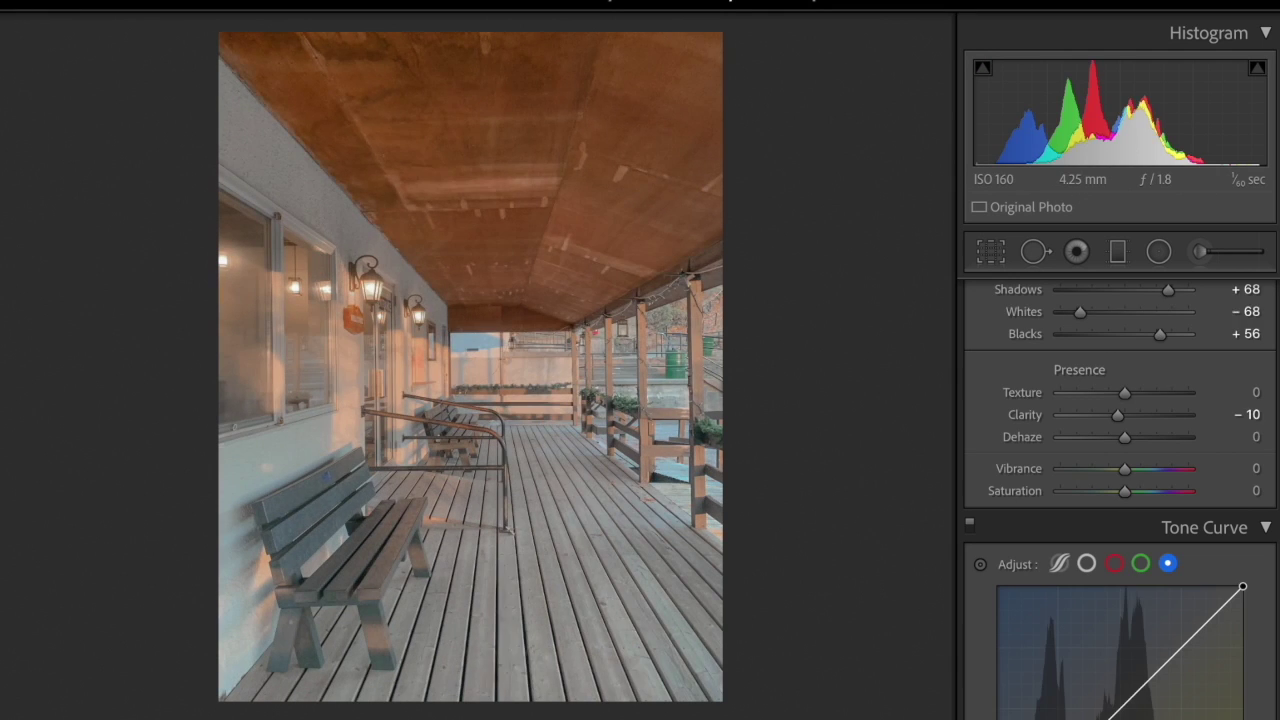
key(ctrl+shift+r)
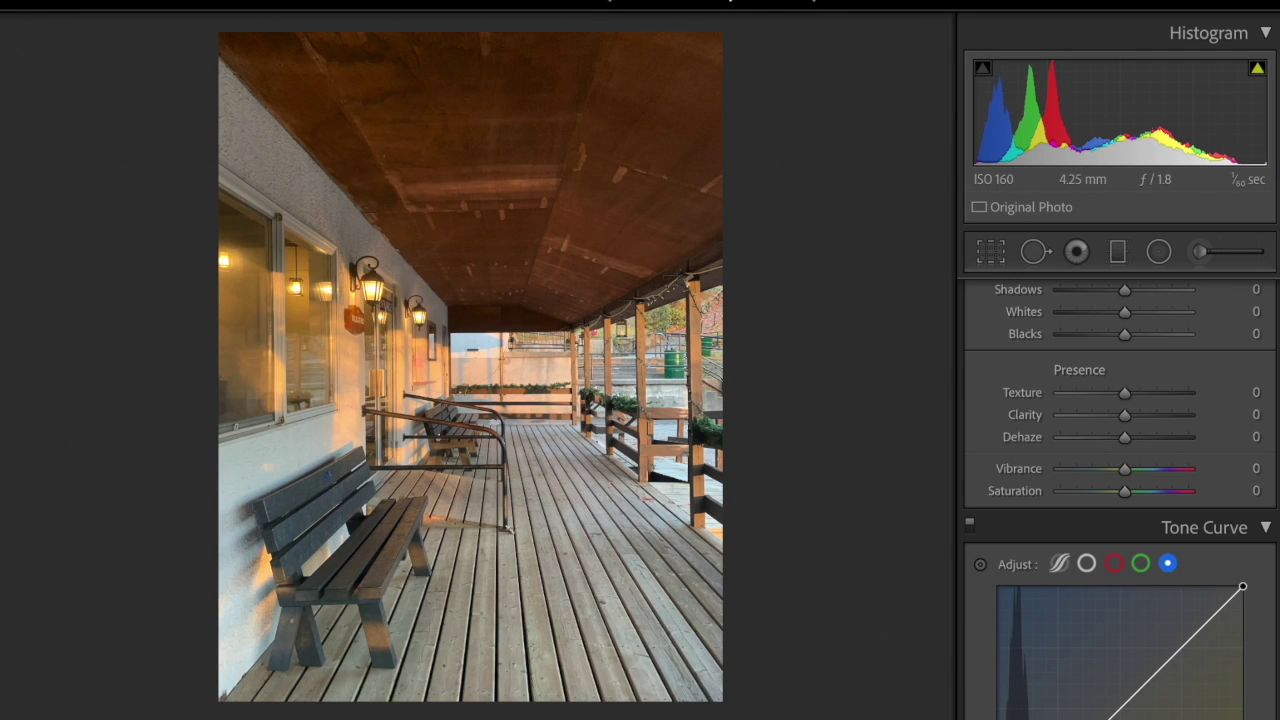
key(ctrl+z)
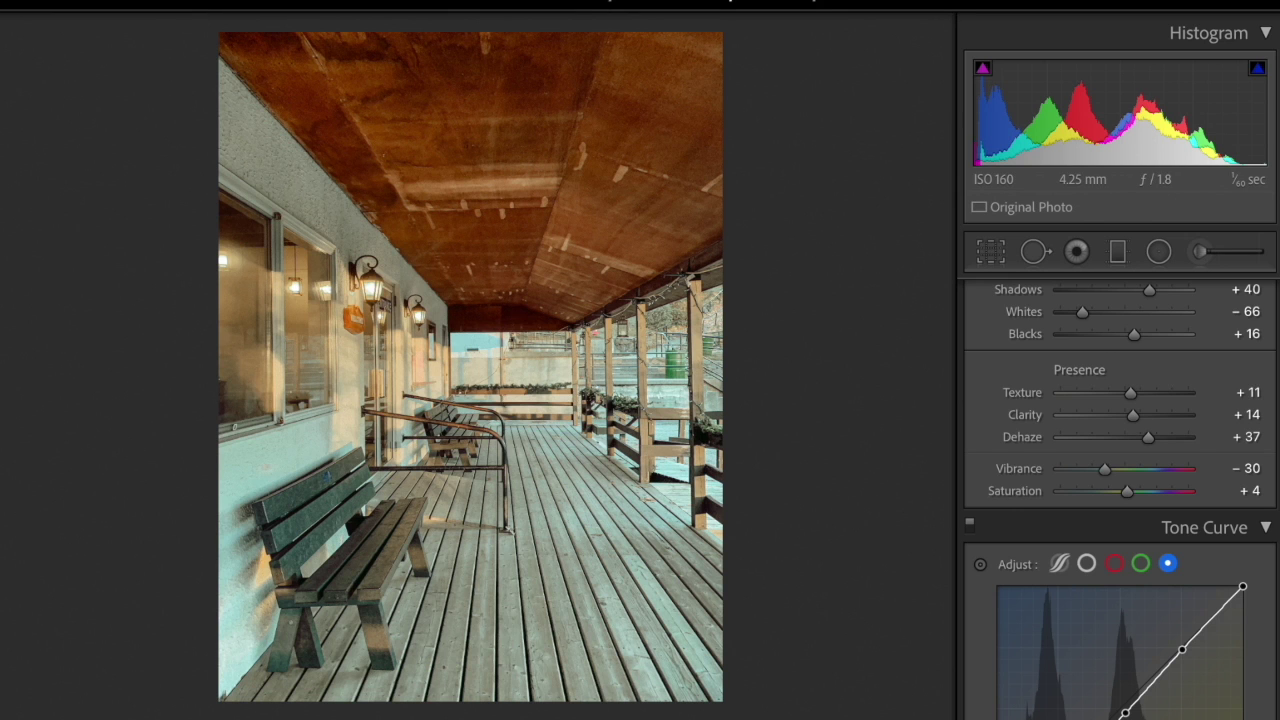
Step: Apply the copied look to the autumn picnic table photo and compare it with the unedited version
key(Right)
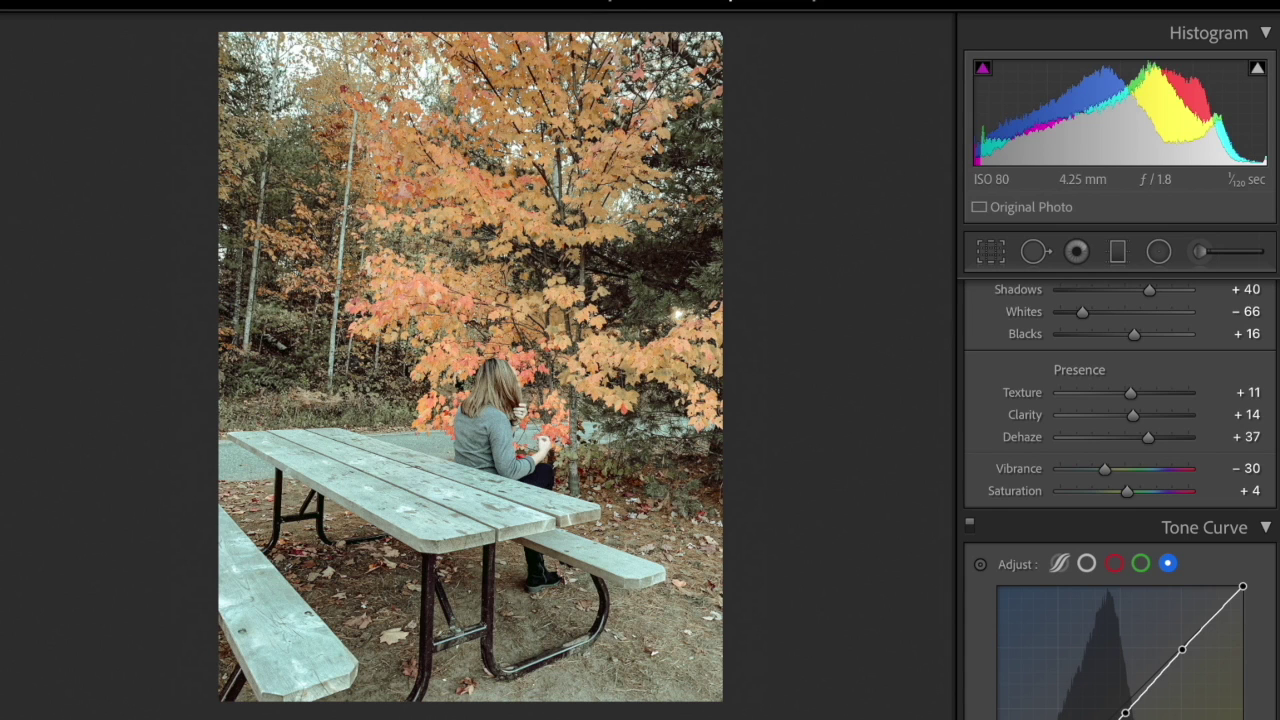
key(backslash)
key(backslash)
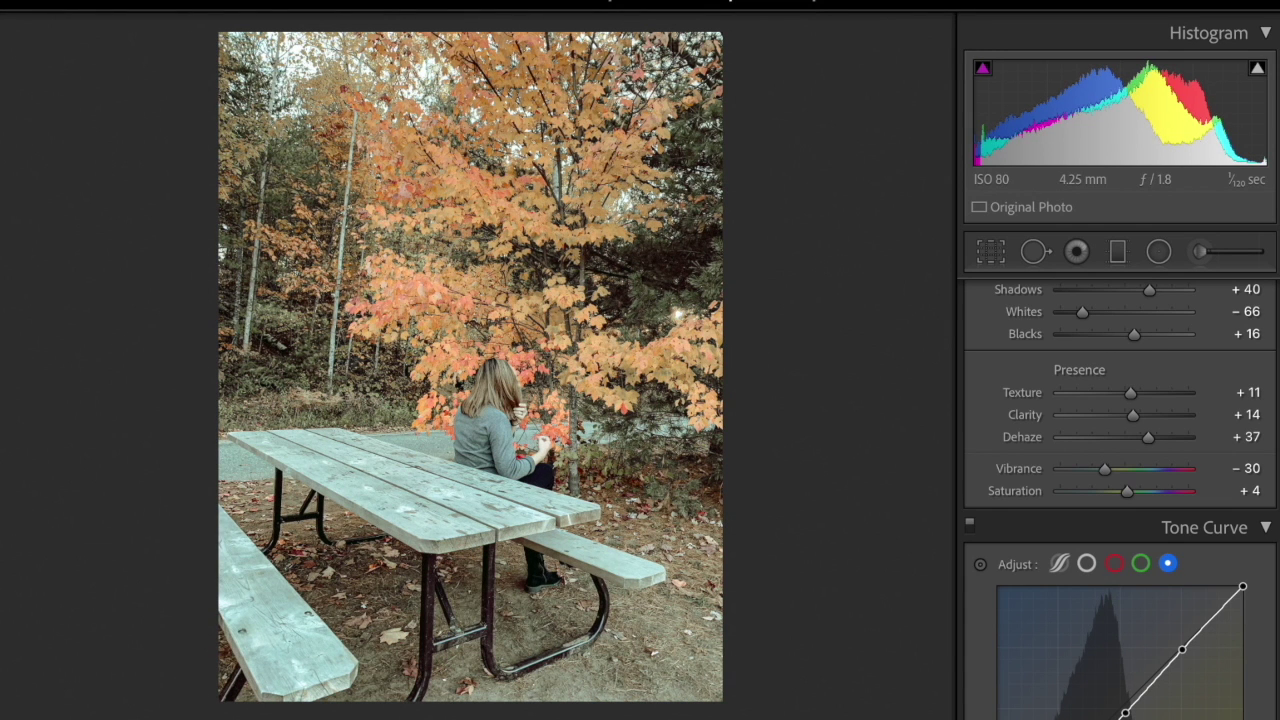
Step: Paste the copied settings onto the restaurant interior photo and slightly raise the midtone point of its blue tone curve
key(Right)
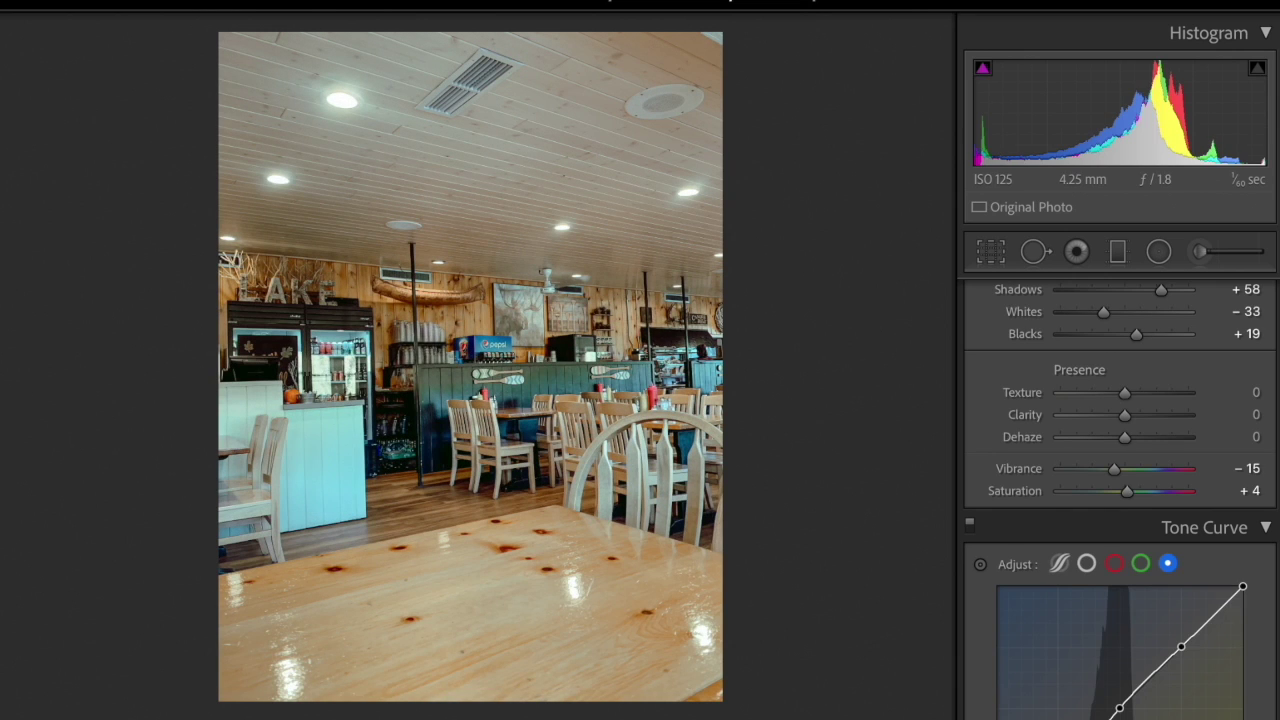
key(ctrl+shift+v)
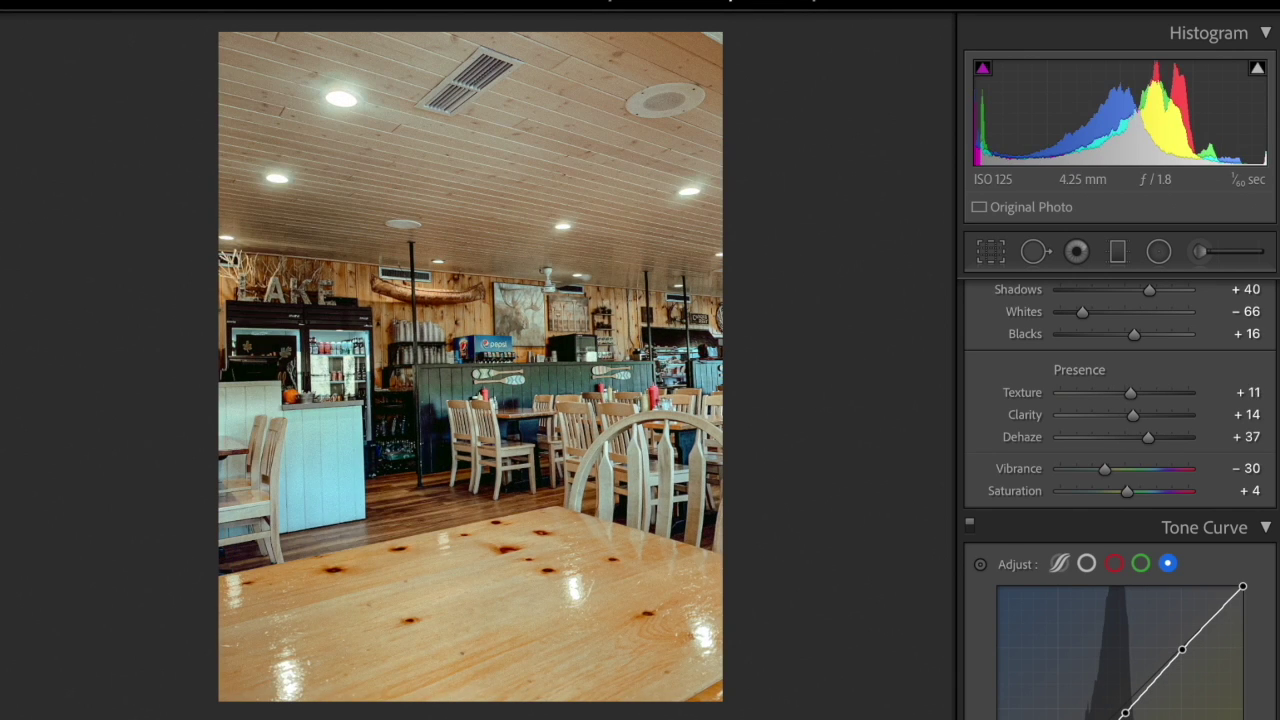
scroll(1209, 580, down, 3)
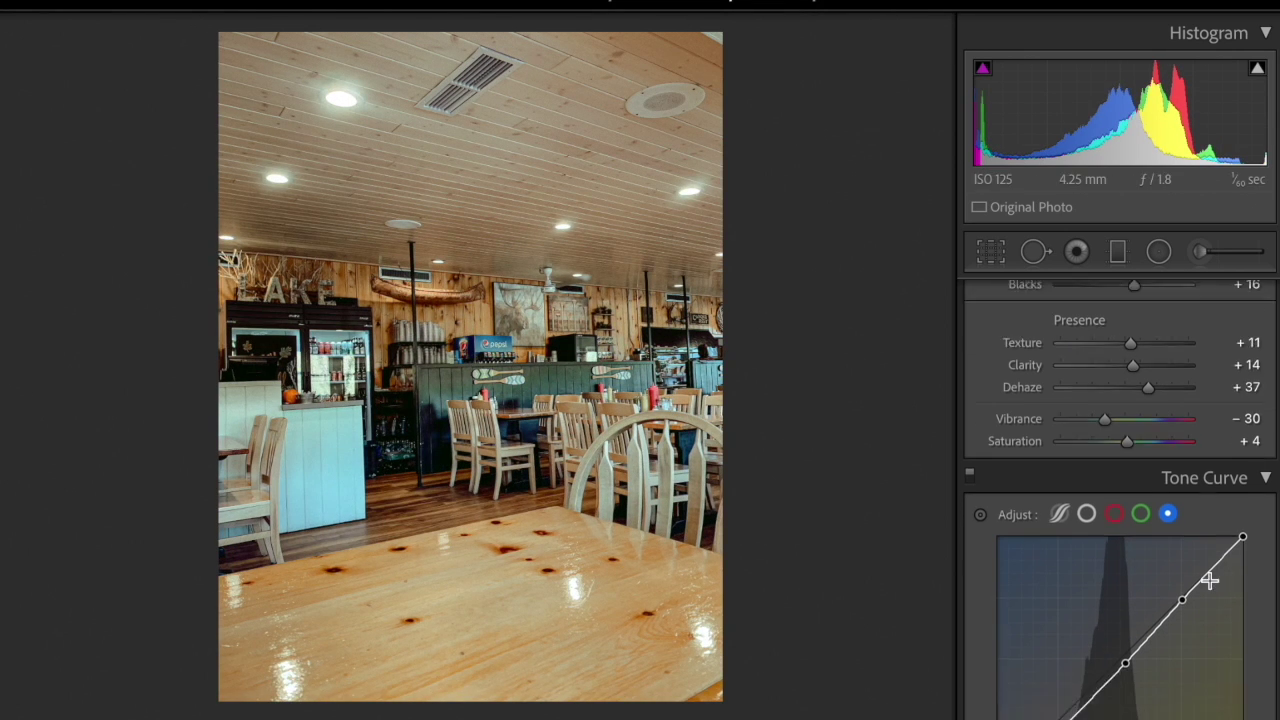
drag(1125, 540, 1122, 538)
scroll(1122, 538, up, 3)
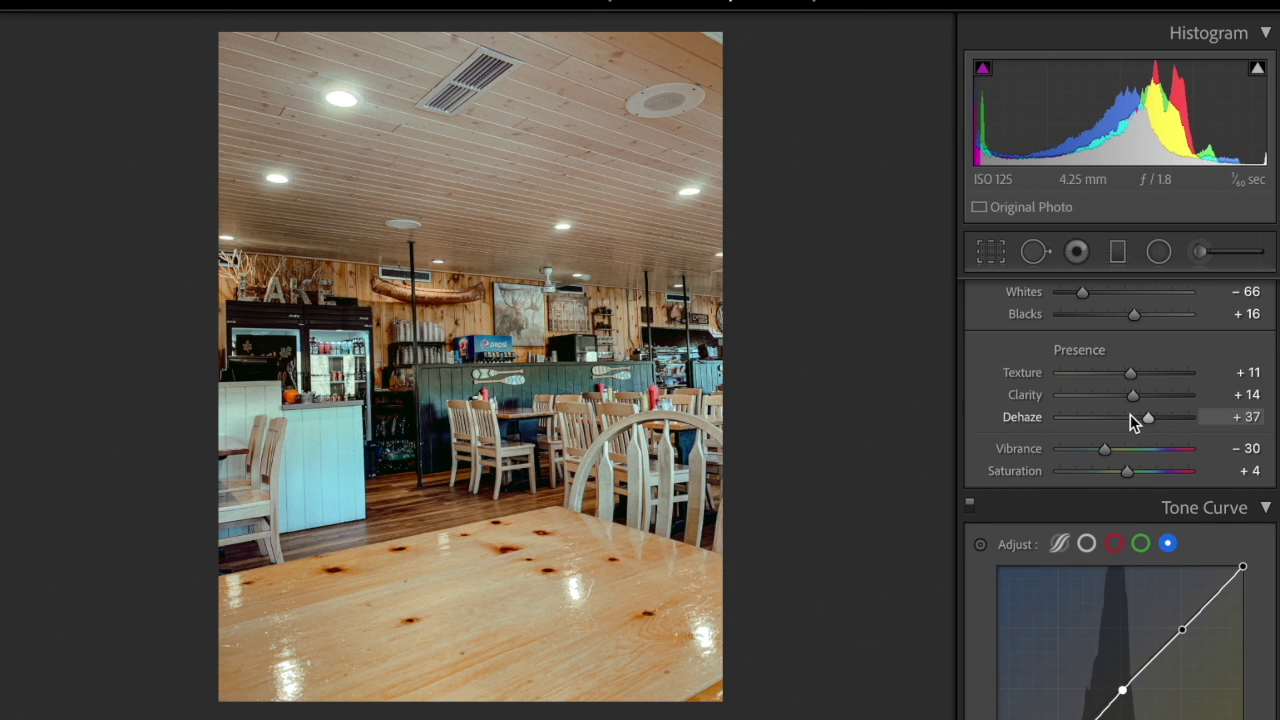
Step: Set the restaurant photo's clarity to +8, blacks to +15 and contrast to −69
click(1127, 398)
drag(1127, 398, 1134, 443)
scroll(1130, 398, up, 2)
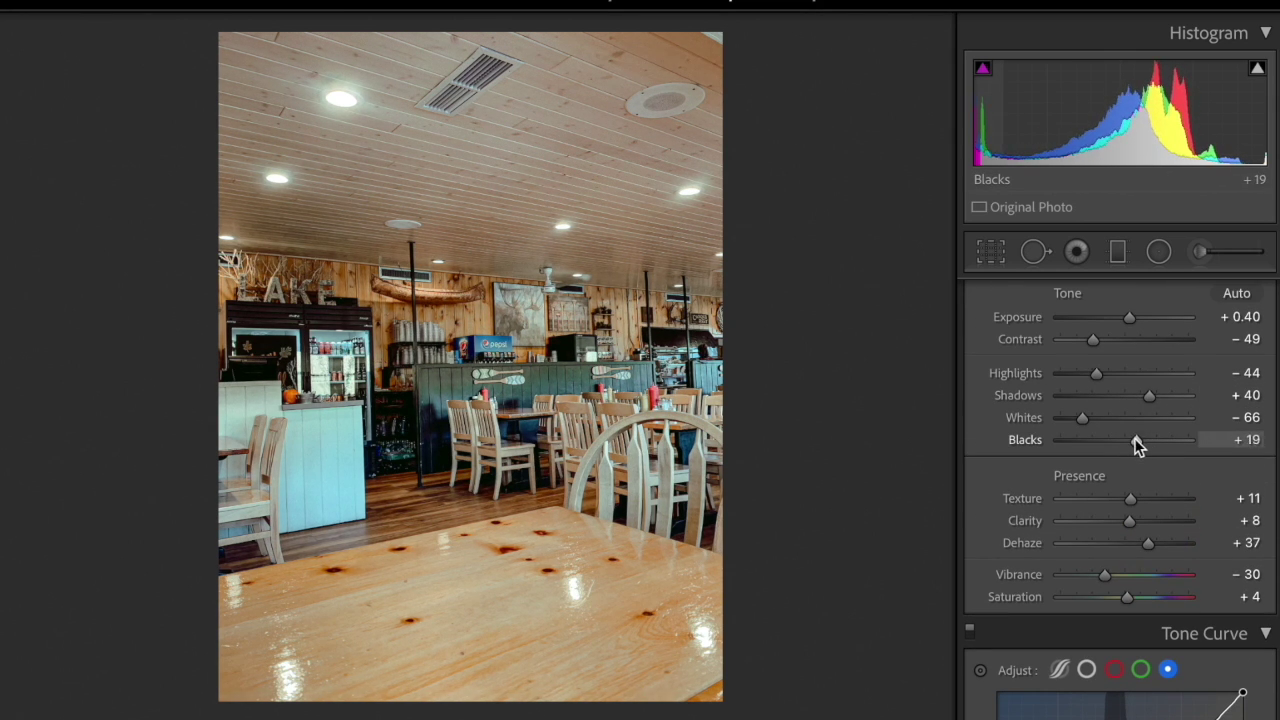
drag(1094, 340, 1074, 337)
key(backslash)
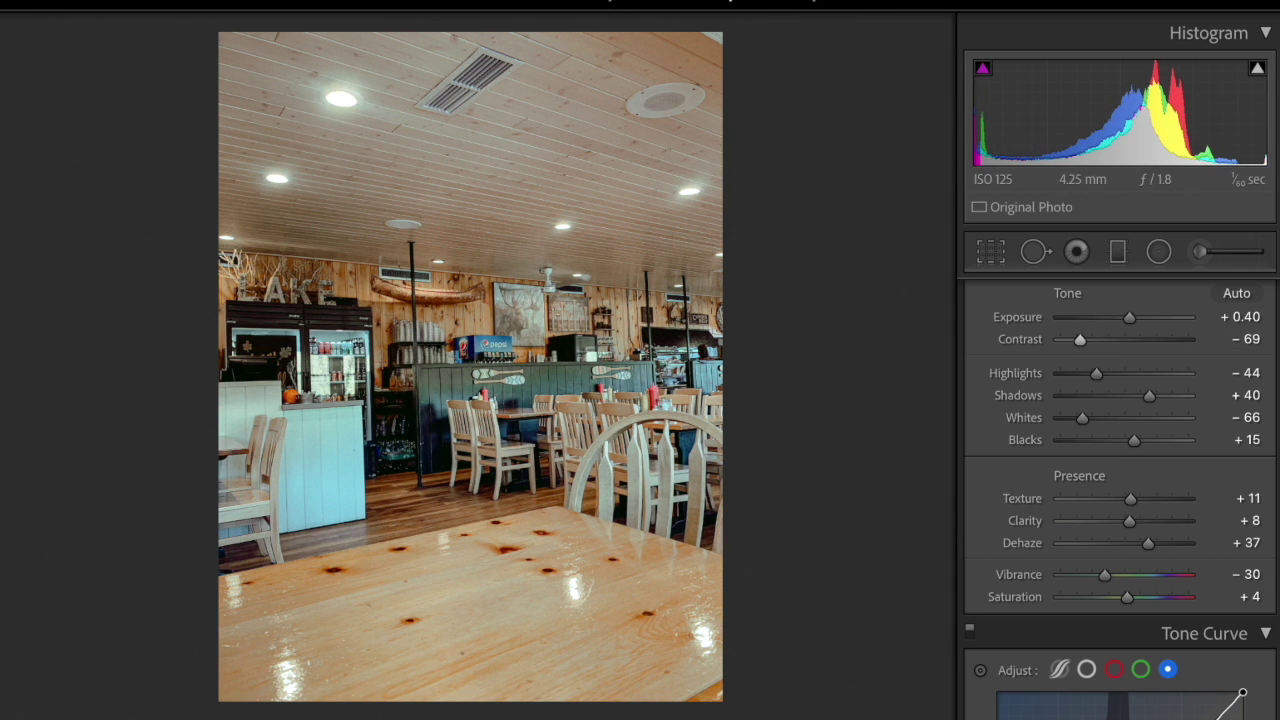
Step: Copy the restaurant photo's settings and reset the café photo with the navy wall
key(super+shift+c)
click(851, 564)
key(Right)
key(super+shift+r)
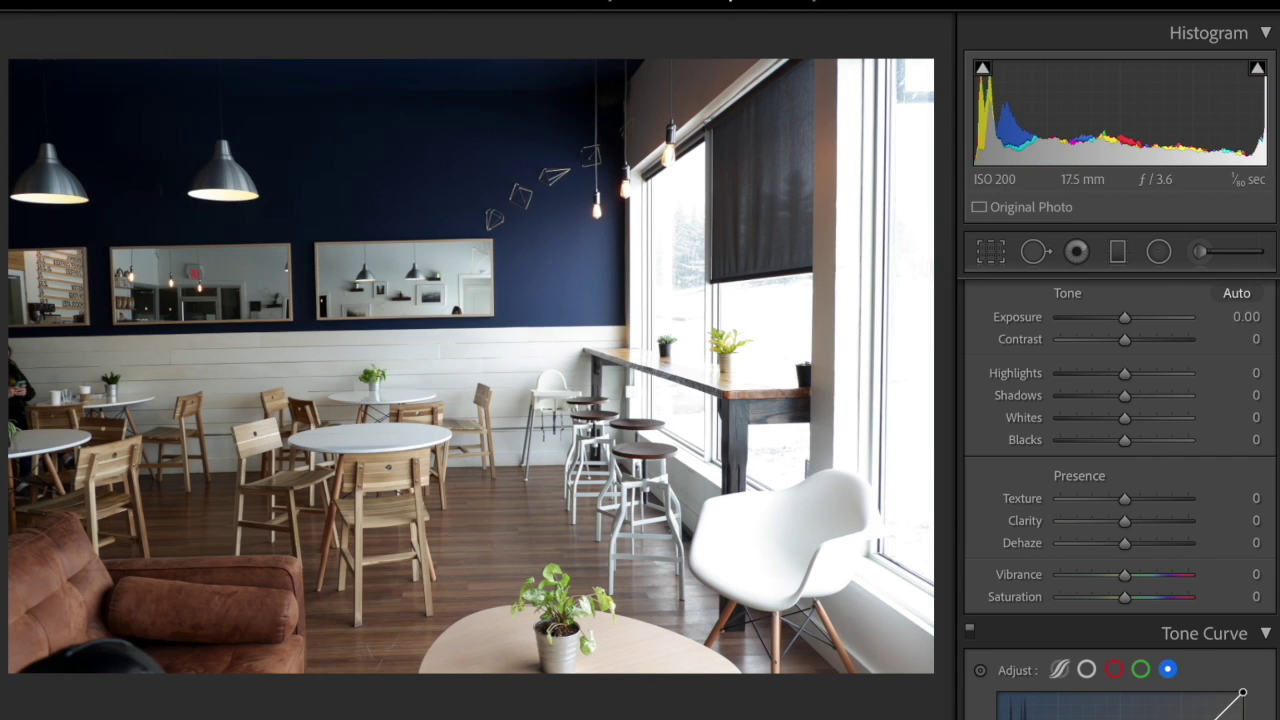
Step: Paste the copied settings onto the navy-wall café photo and the next three photos: checkerboard floor, bar counter, and wraps beside the laptop
key(super+shift+v)
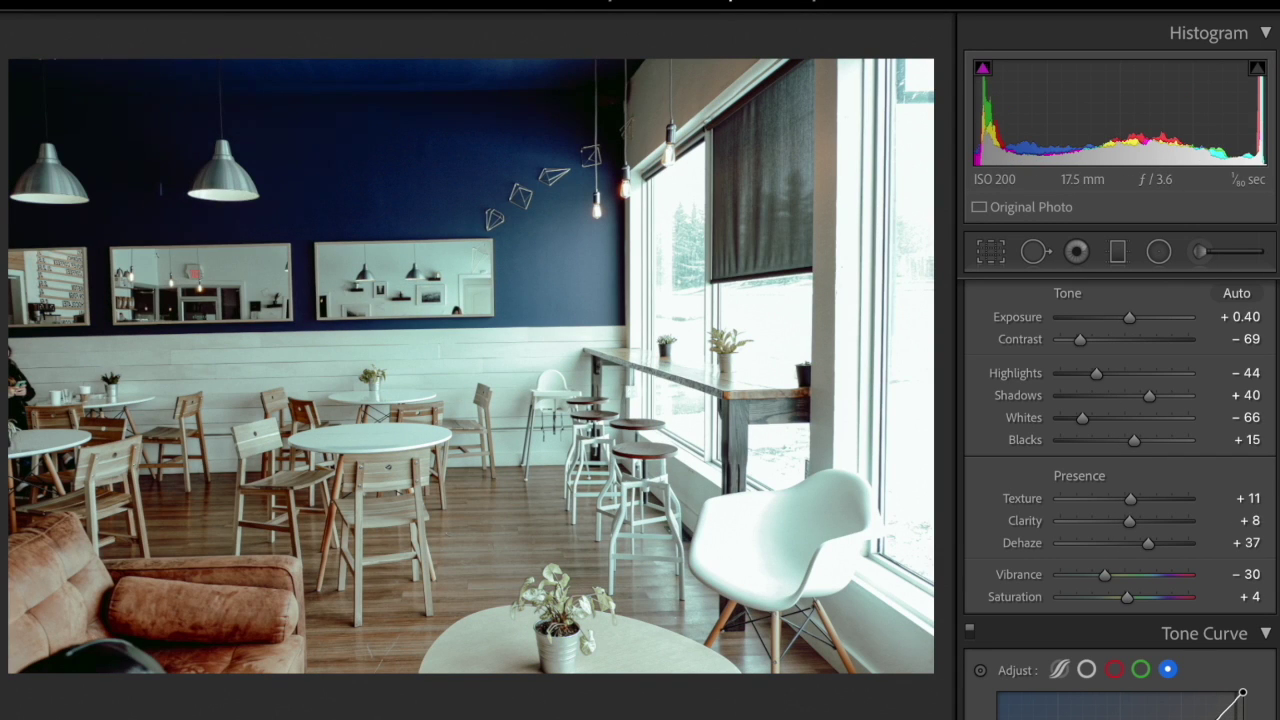
key(Right)
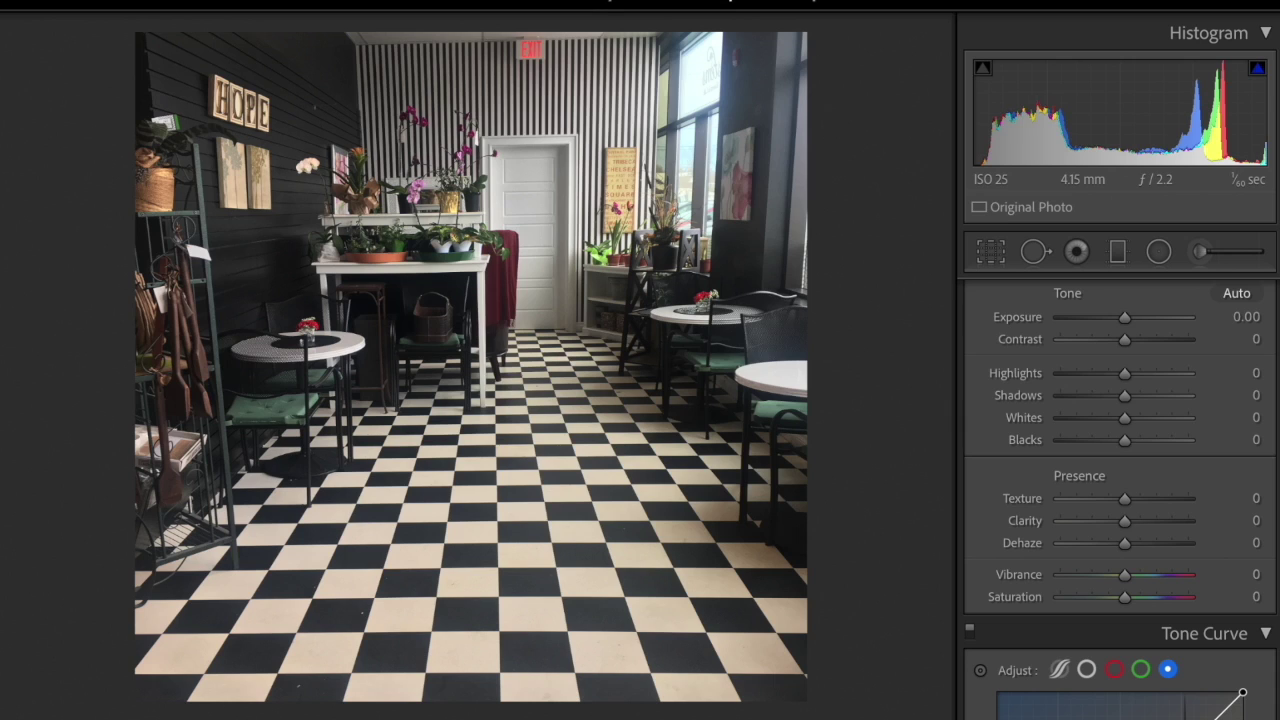
key(super+shift+v)
key(Right)
key(super+shift+v)
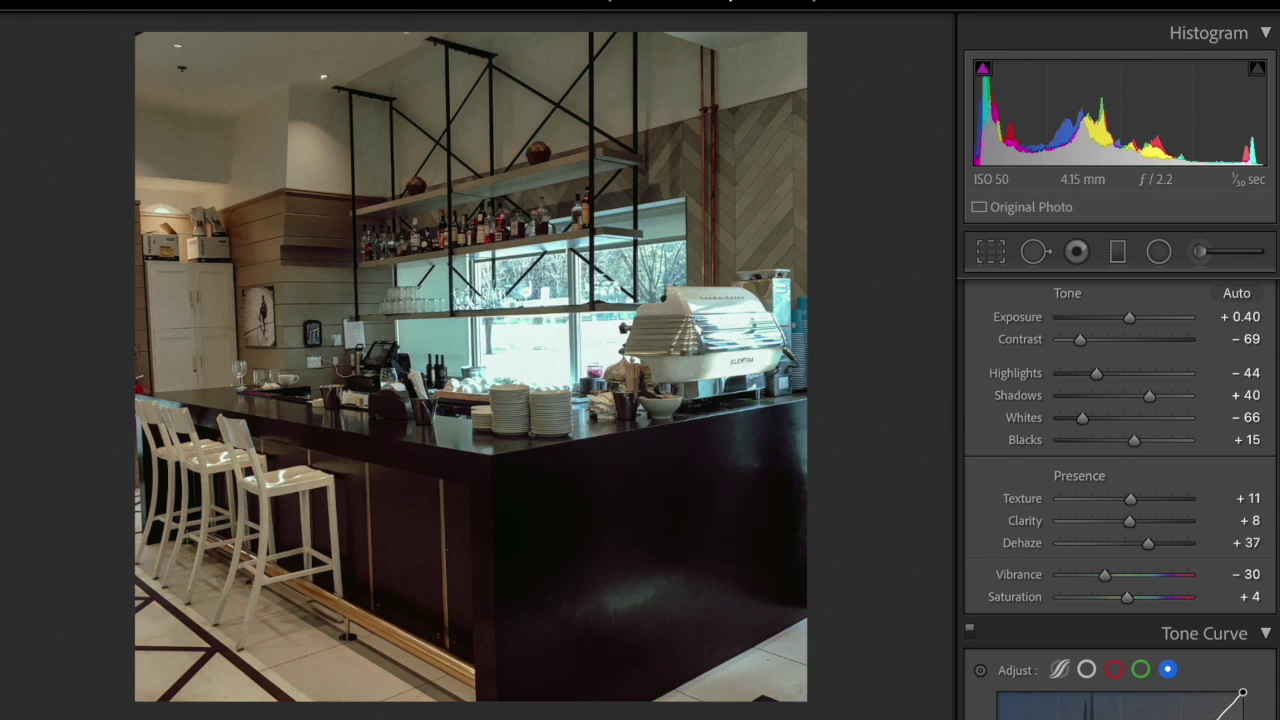
key(Right)
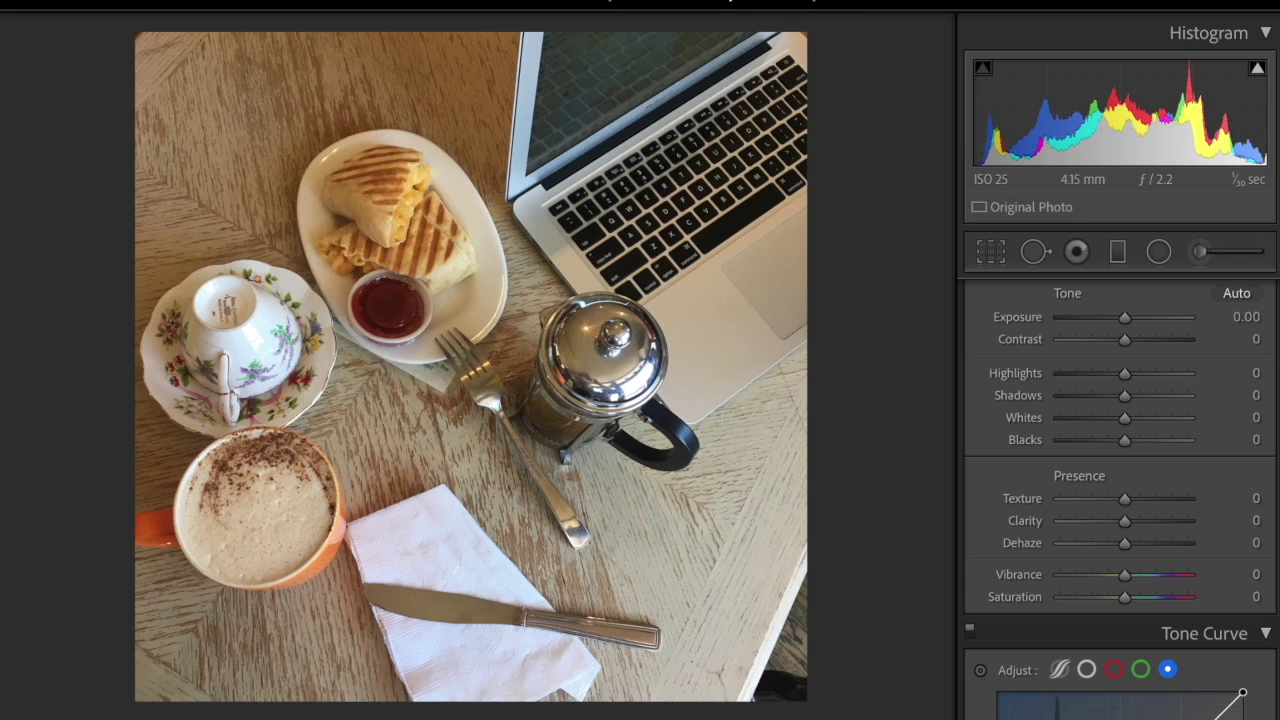
key(super+shift+v)
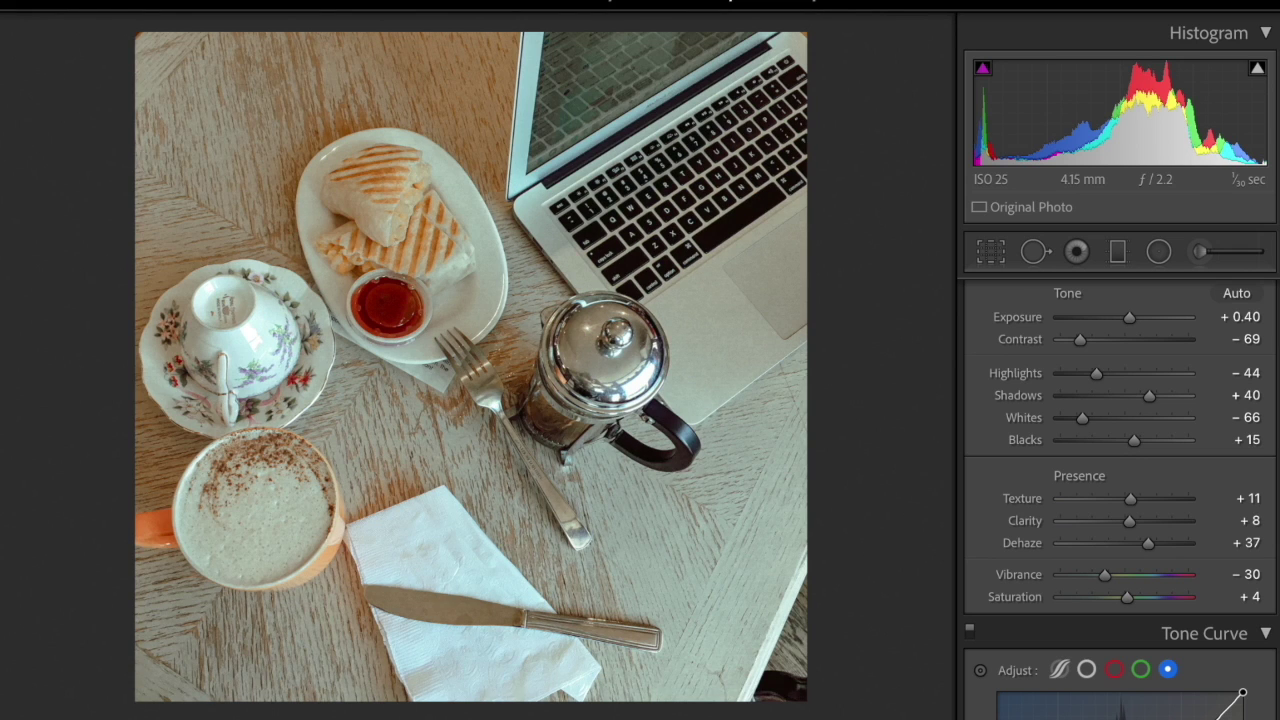
Step: Paste the copied settings onto the iced coffee and pastries photo and raise its exposure to +0.70
key(Right)
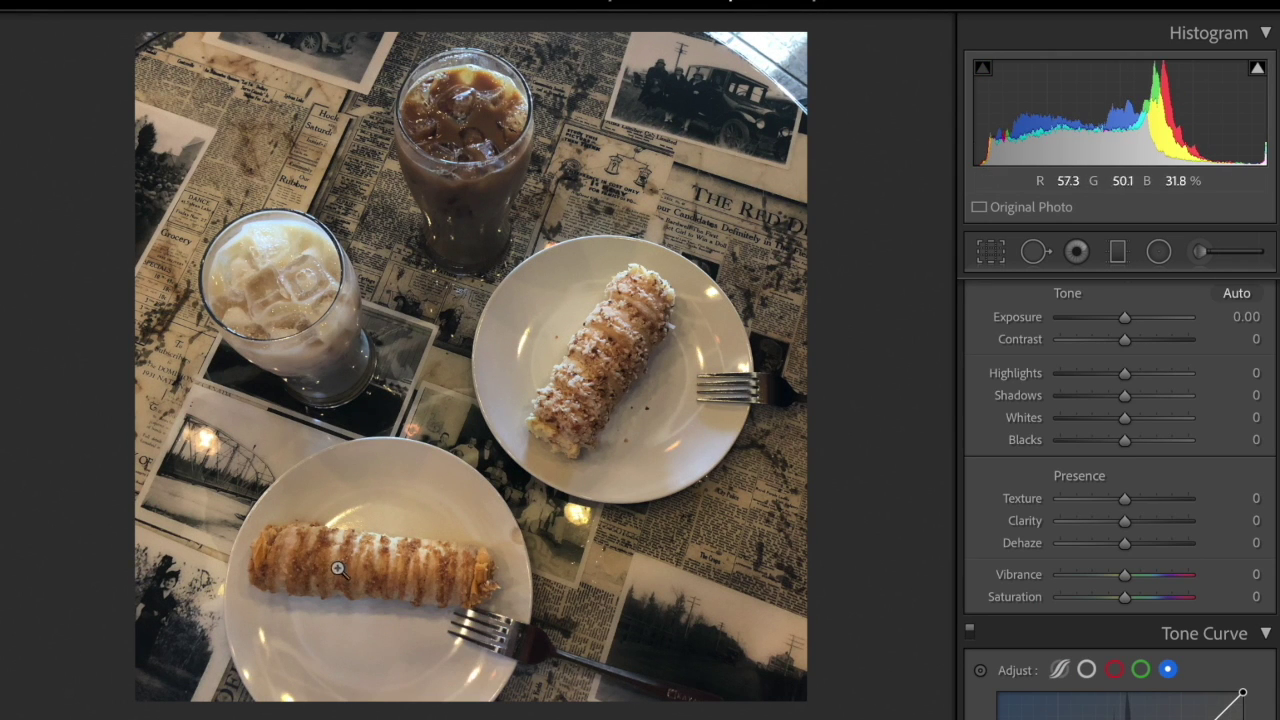
key(super+shift+v)
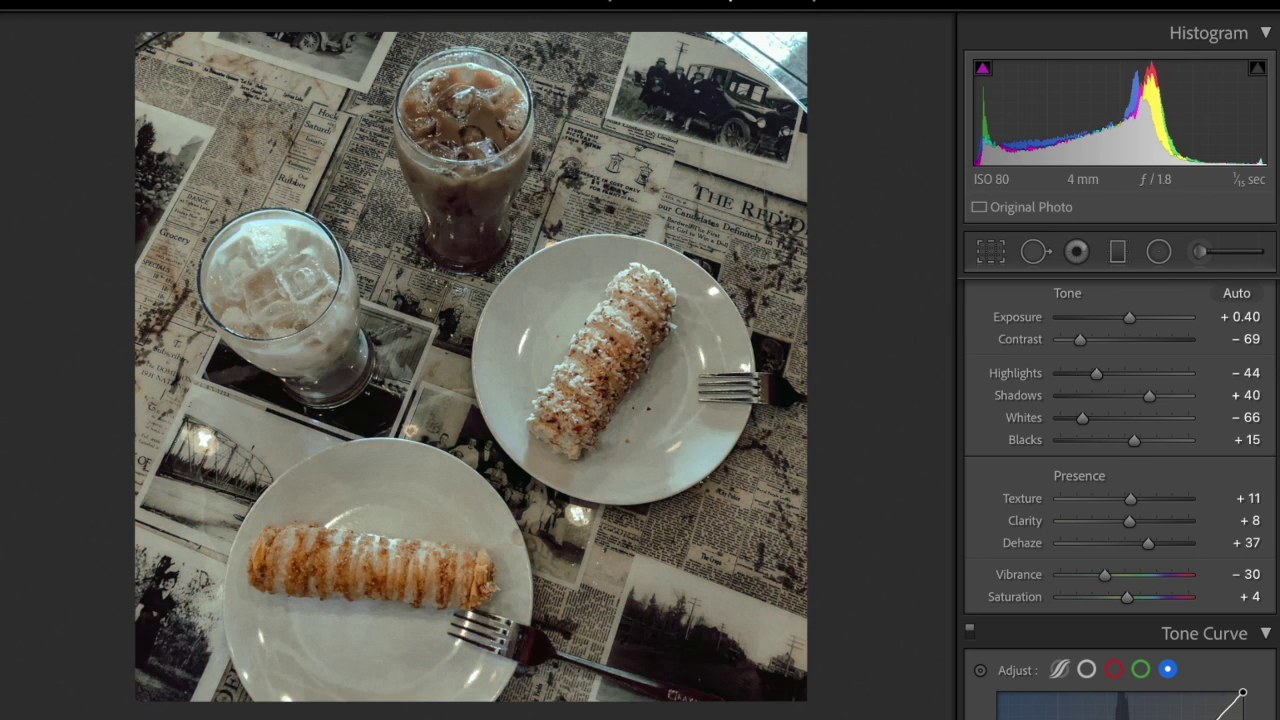
key(equal)
key(equal)
key(equal)
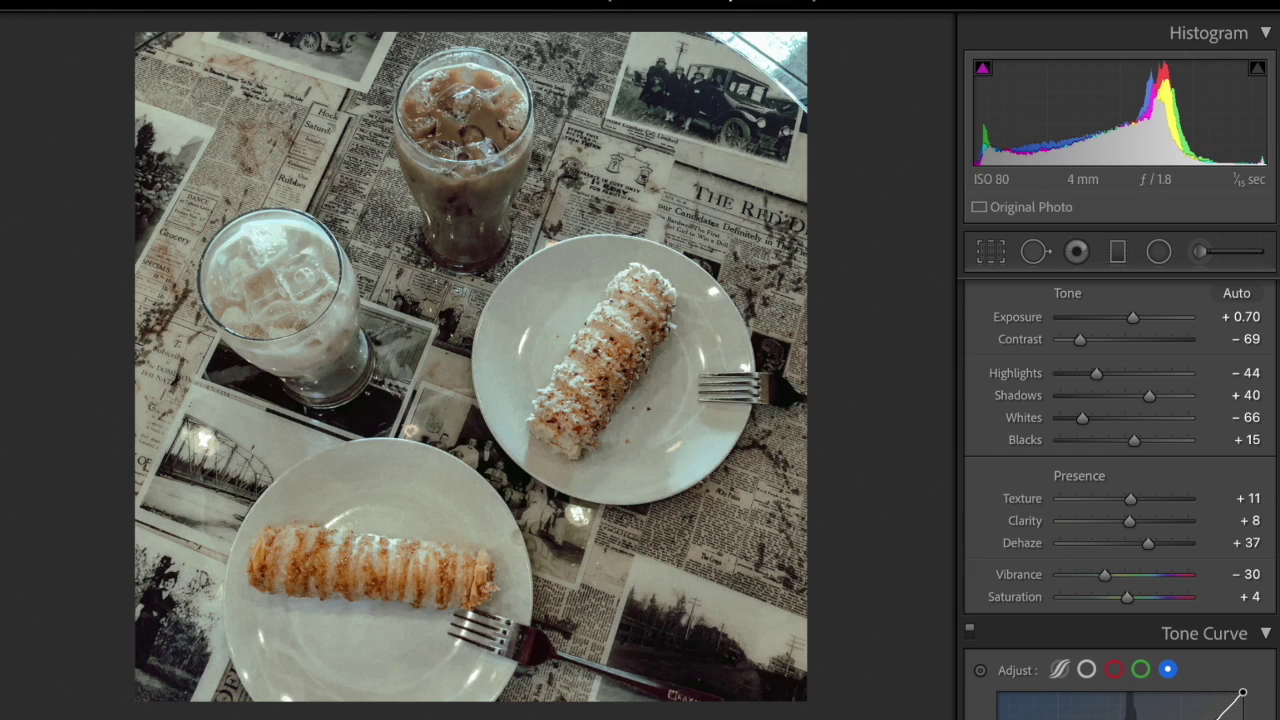
Step: Paste the copied settings onto the hanging window-frame lights photo and the book-and-sandwich photo, comparing the latter with its unedited version
key(Right)
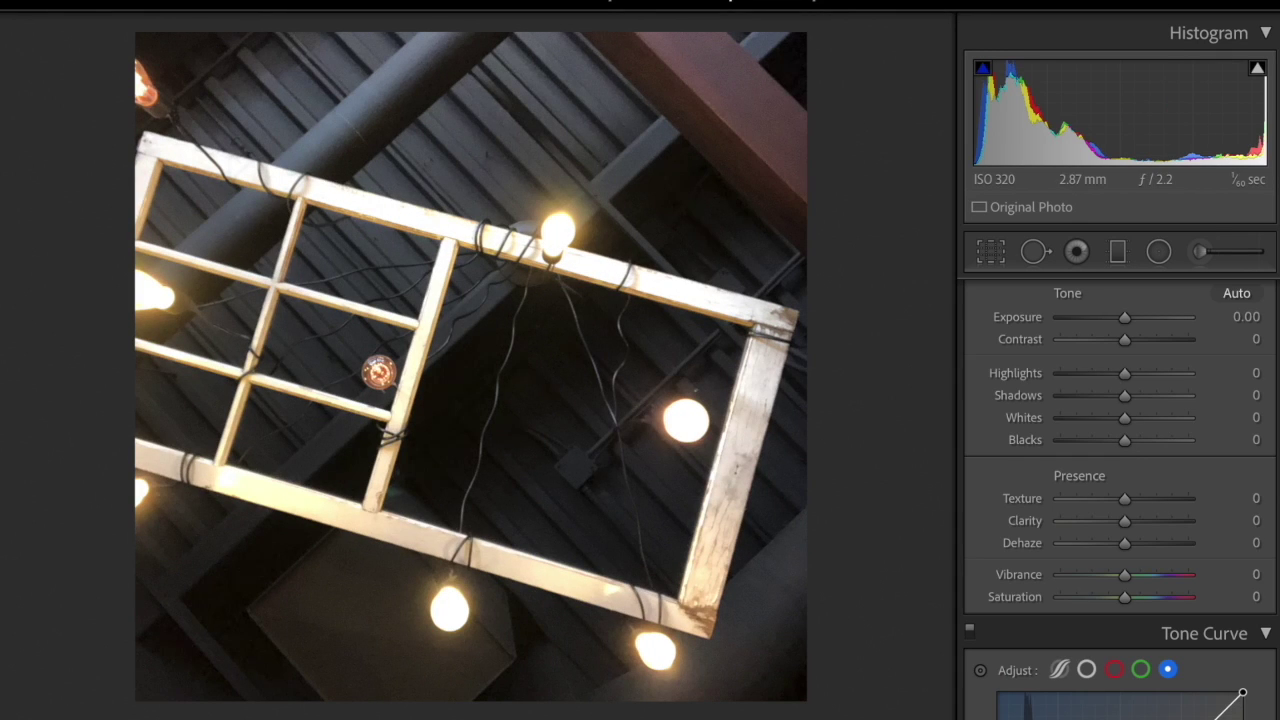
key(ctrl+shift+v)
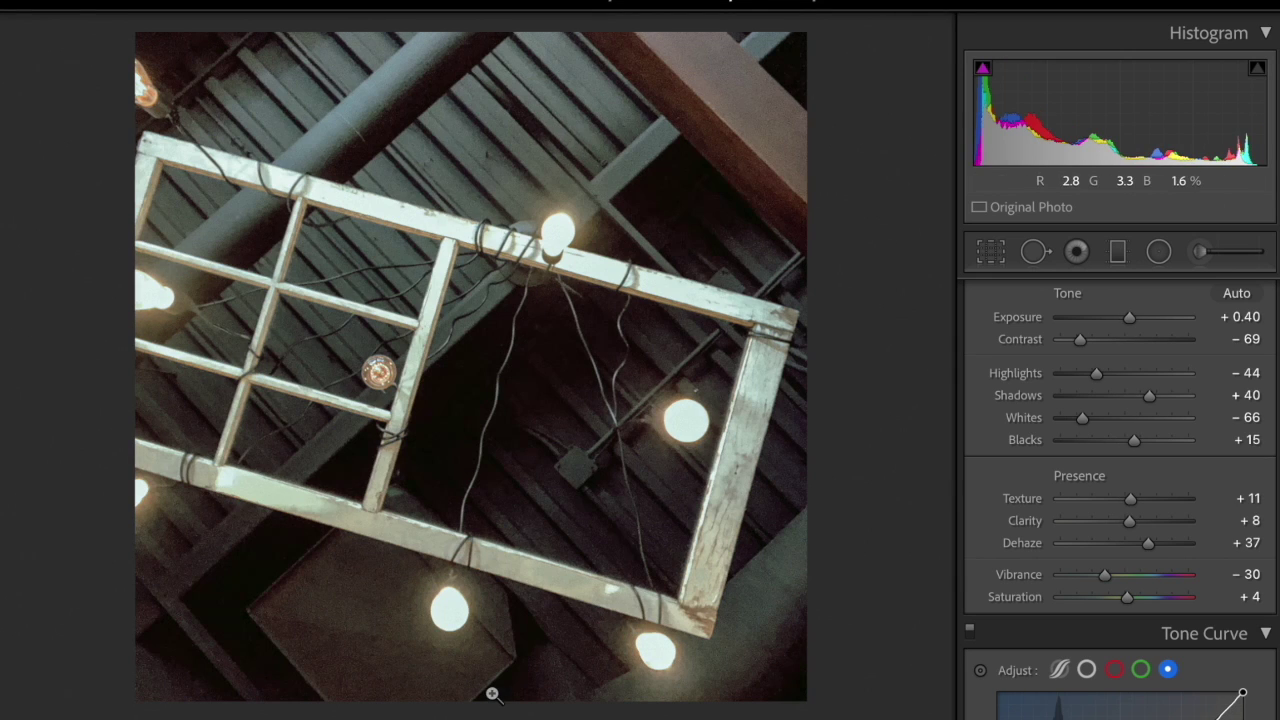
key(Right)
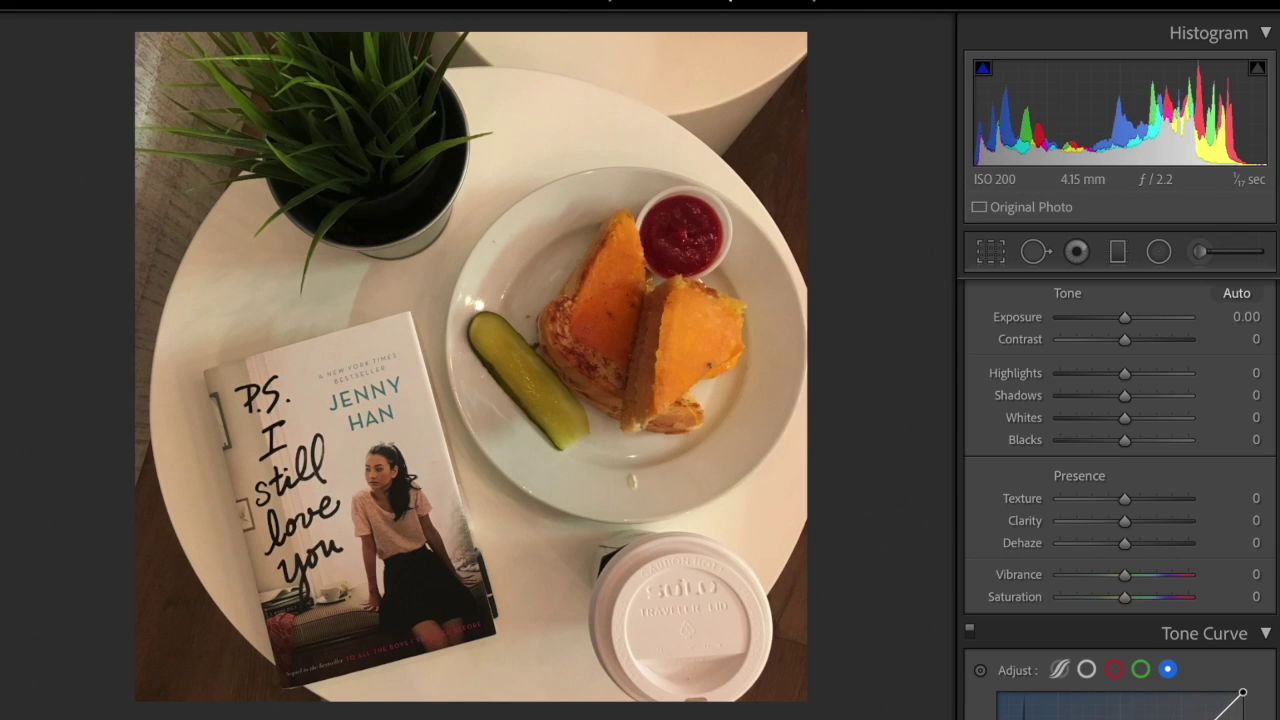
key(ctrl+shift+v)
key(backslash)
key(backslash)
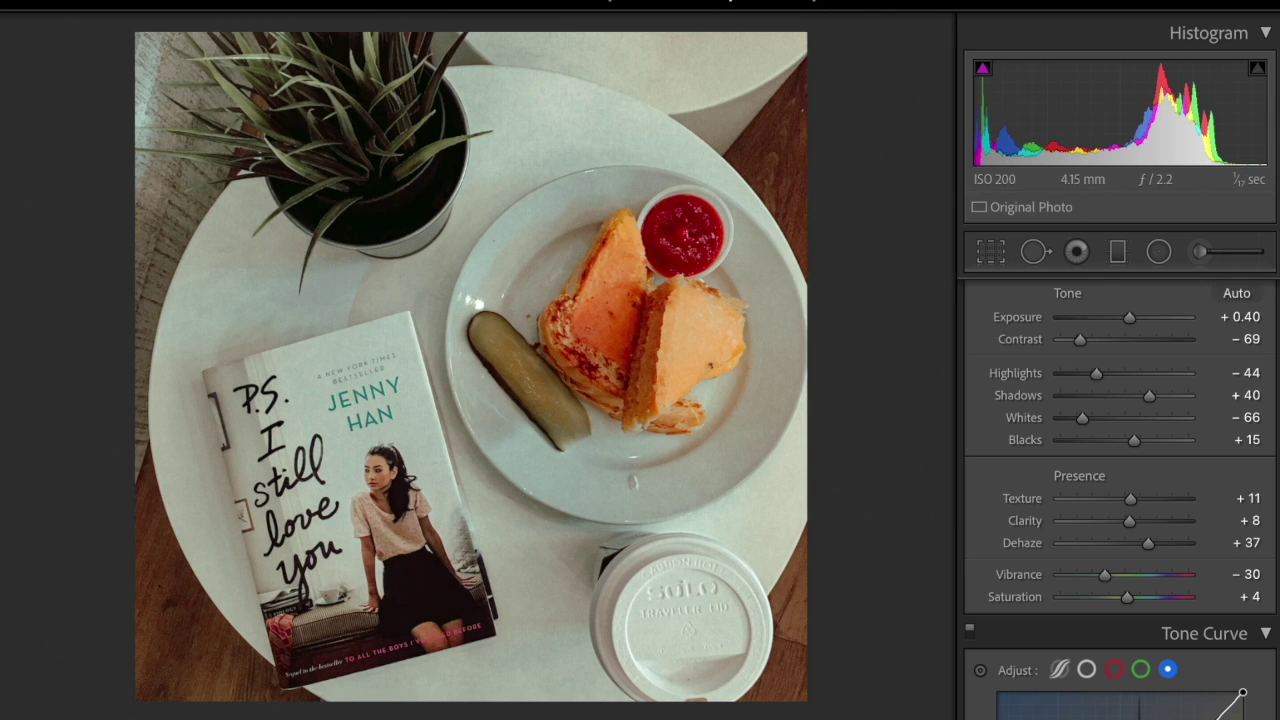
Step: Paste the copied look onto the bright café interior photo, compare it with the original, and raise its exposure to +0.70
key(Right)
key(ctrl+shift+v)
key(backslash)
key(backslash)
key(equal)
key(equal)
key(equal)
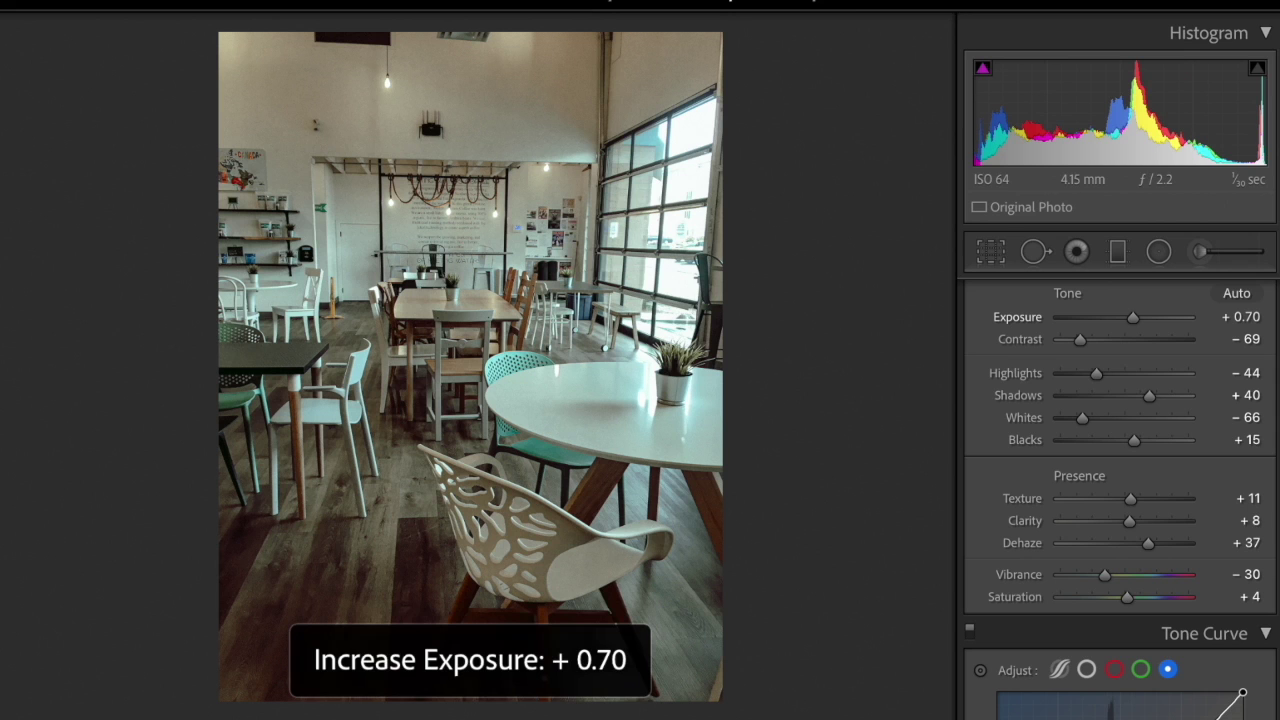
Step: Paste the copied settings onto the photo of the yellow sunglasses and camera
key(Right)
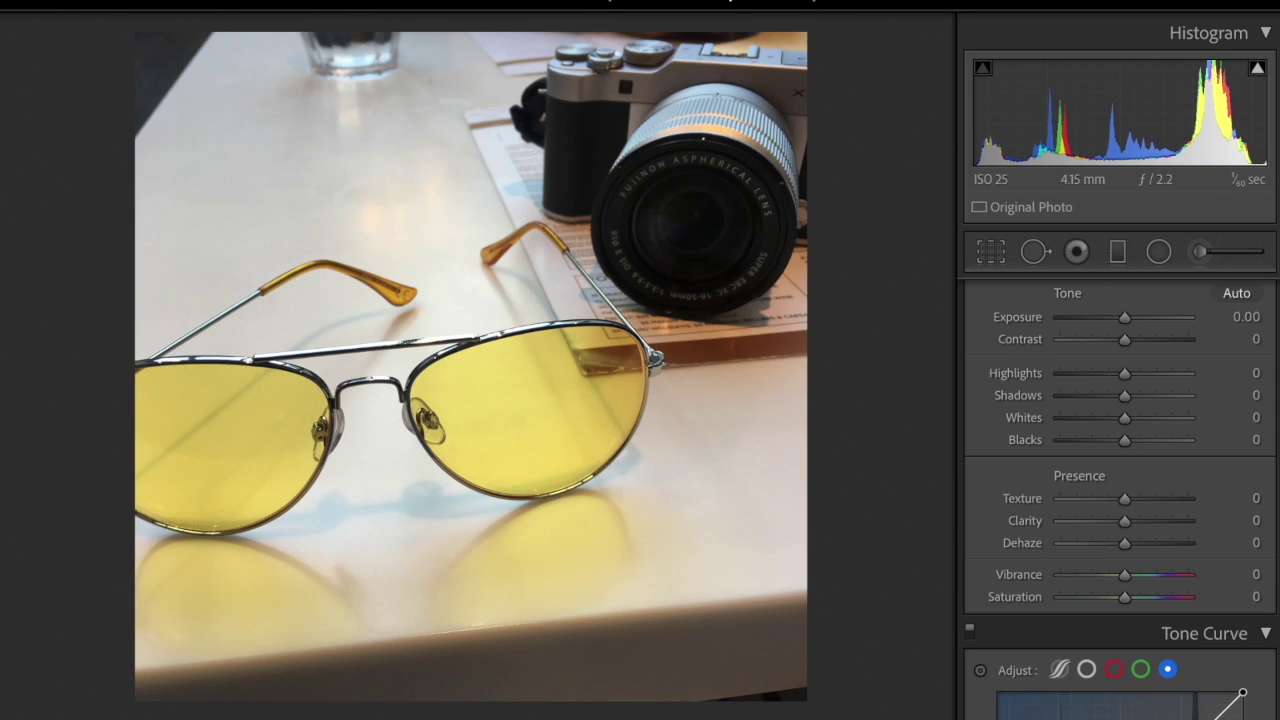
key(ctrl+shift+v)
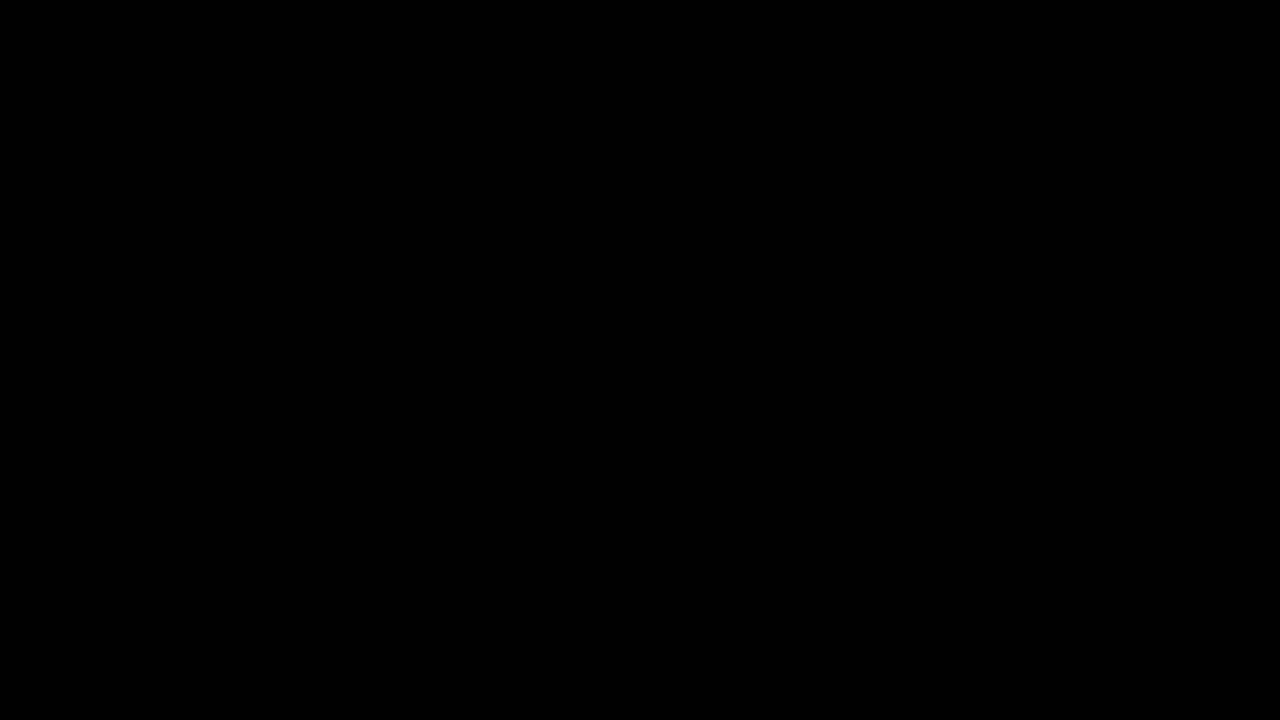